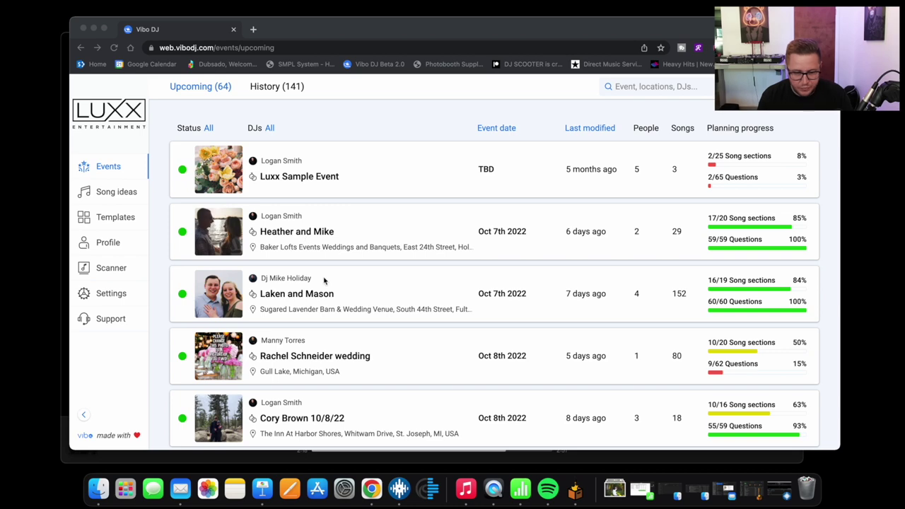
Start a new event titled "youtube test" and set its type to Wedding
{"action": "scroll", "coordinate": [324, 281], "scroll_direction": "down", "scroll_amount": 1}
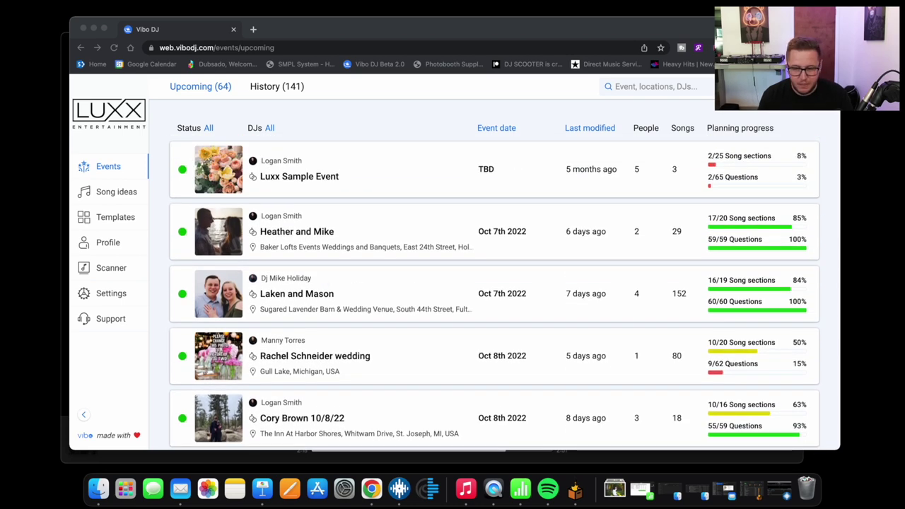
{"action": "key", "text": "super+Tab"}
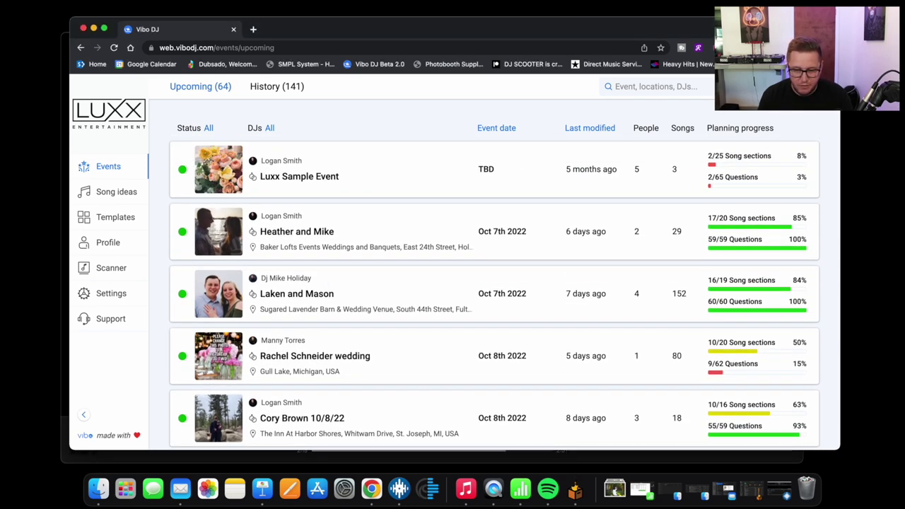
{"action": "left_click", "coordinate": [710, 102]}
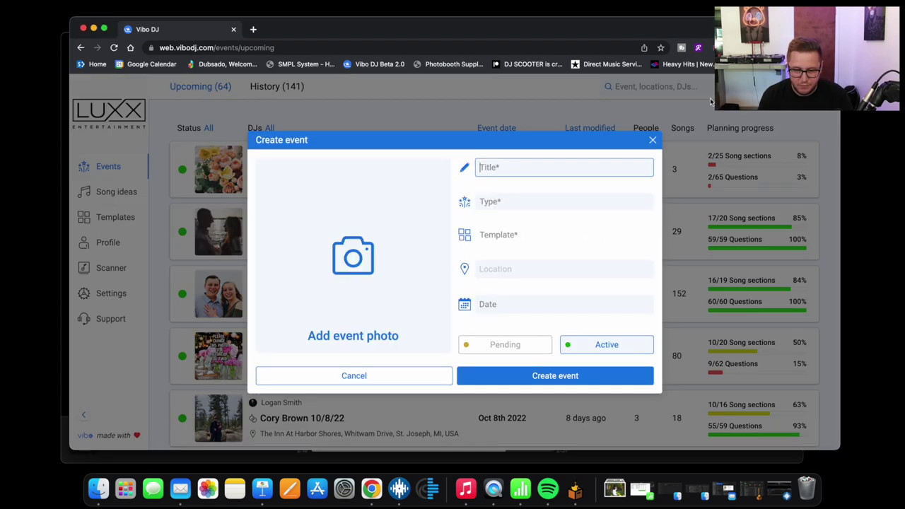
{"action": "left_click", "coordinate": [501, 204]}
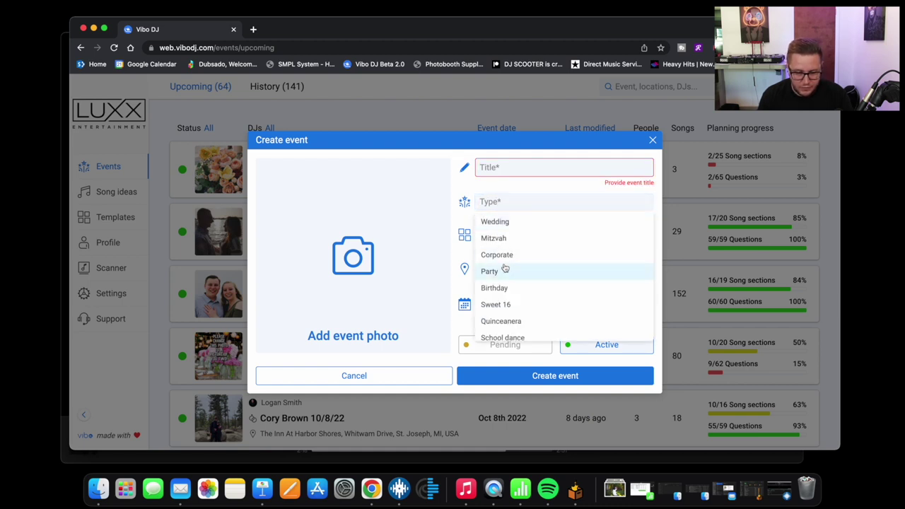
{"action": "scroll", "coordinate": [504, 266], "scroll_direction": "down", "scroll_amount": 1}
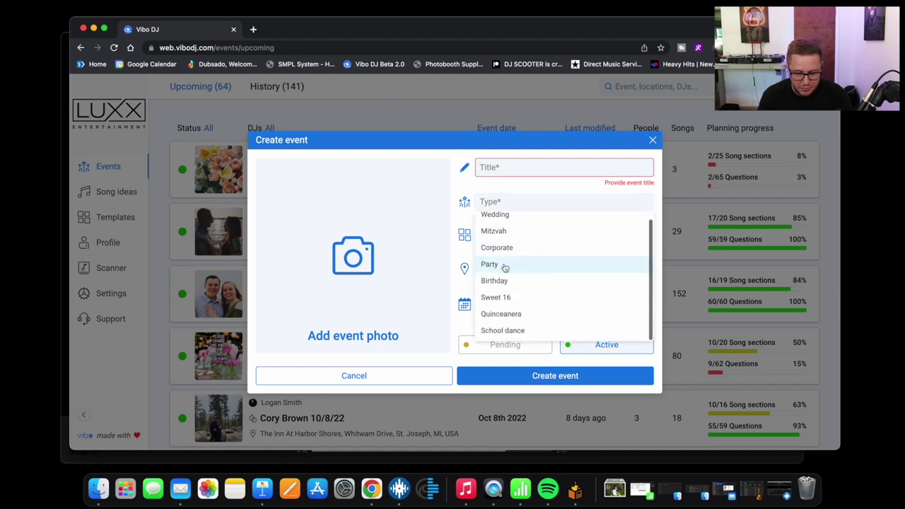
{"action": "left_click", "coordinate": [494, 170]}
{"action": "type", "text": "youtube "}
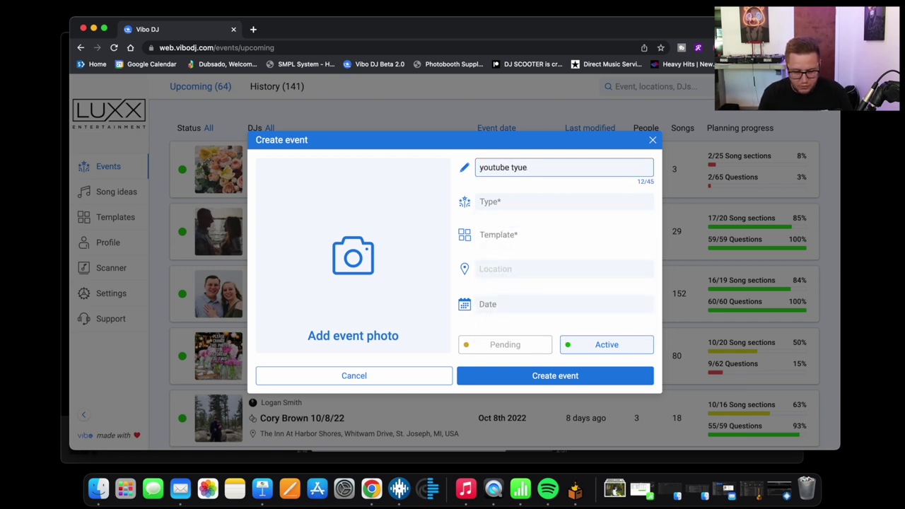
{"action": "type", "text": "test"}
{"action": "left_click", "coordinate": [487, 202]}
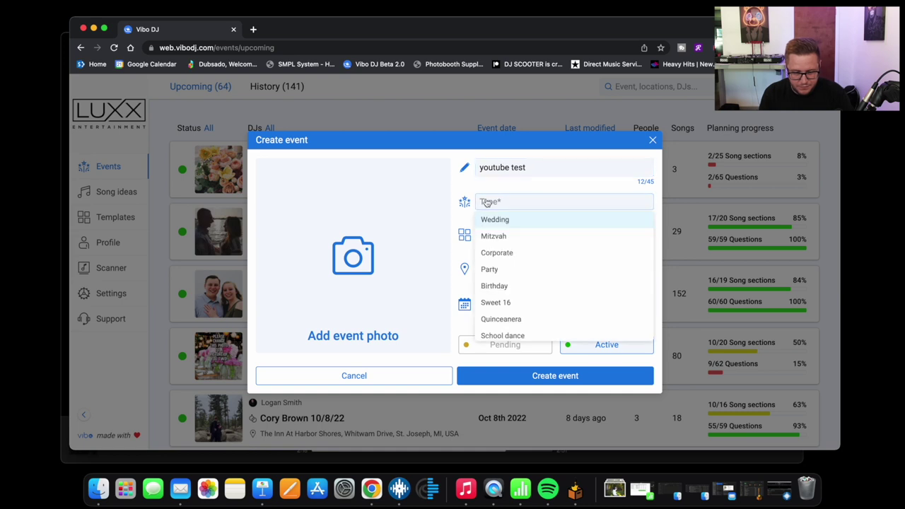
{"action": "left_click", "coordinate": [497, 222]}
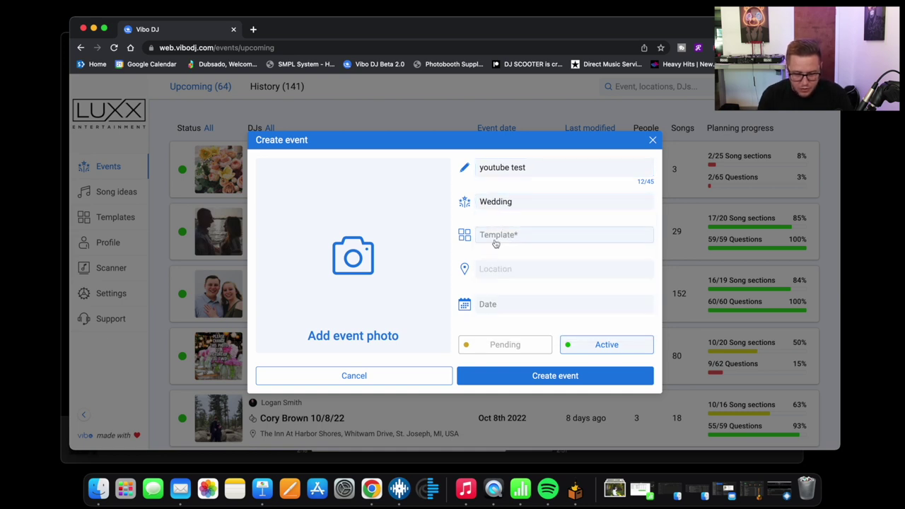
Browse the available wedding templates and assign the Luxx Wedding V1 template to the new event
{"action": "left_click", "coordinate": [496, 240]}
{"action": "scroll", "coordinate": [500, 328], "scroll_direction": "down", "scroll_amount": 2}
{"action": "scroll", "coordinate": [500, 327], "scroll_direction": "up", "scroll_amount": 2}
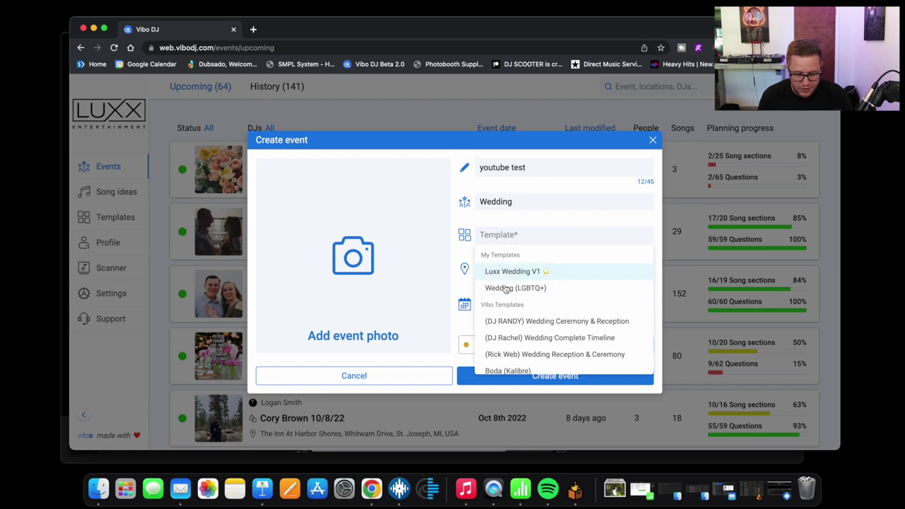
{"action": "scroll", "coordinate": [498, 294], "scroll_direction": "down", "scroll_amount": 3}
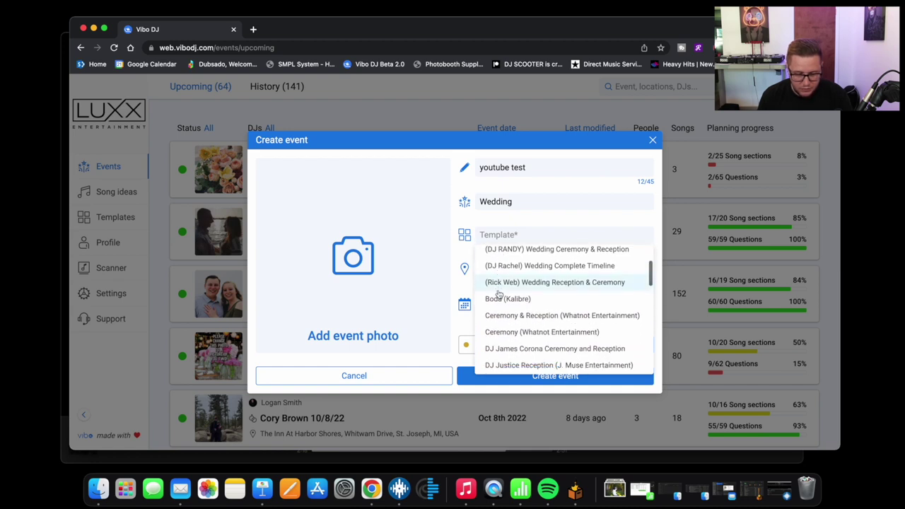
{"action": "scroll", "coordinate": [499, 295], "scroll_direction": "down", "scroll_amount": 1}
{"action": "scroll", "coordinate": [498, 295], "scroll_direction": "down", "scroll_amount": 5}
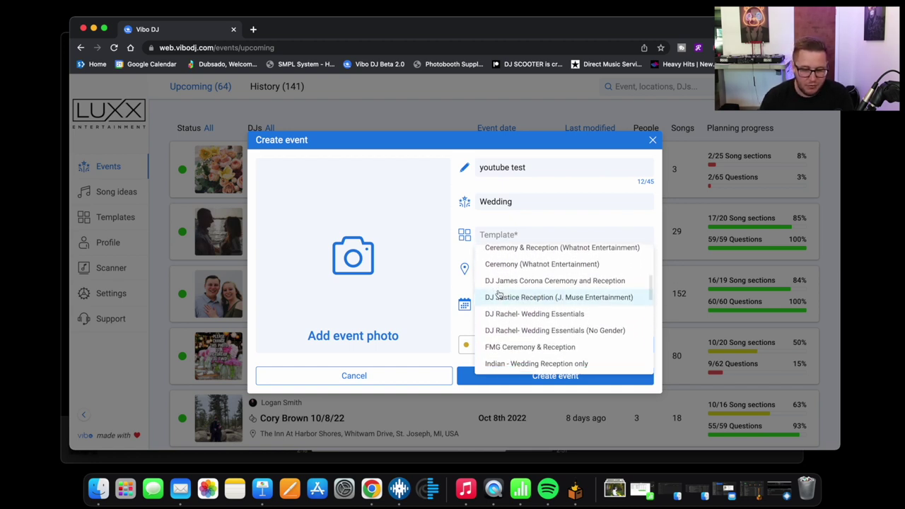
{"action": "scroll", "coordinate": [499, 296], "scroll_direction": "down", "scroll_amount": 8}
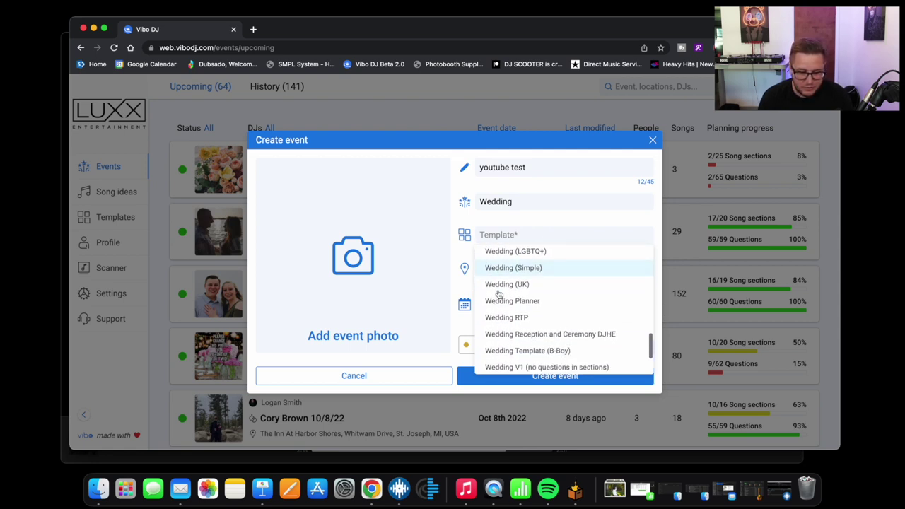
{"action": "scroll", "coordinate": [500, 360], "scroll_direction": "up", "scroll_amount": 5}
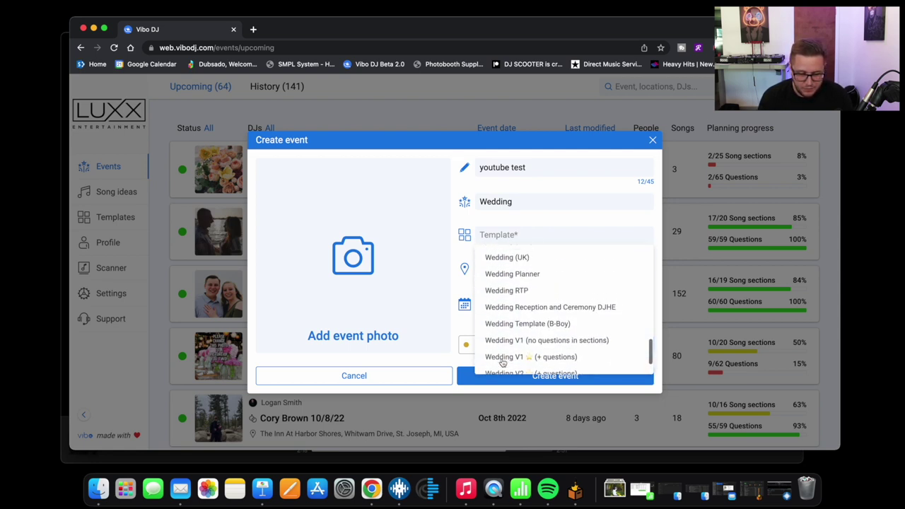
{"action": "scroll", "coordinate": [503, 353], "scroll_direction": "up", "scroll_amount": 15}
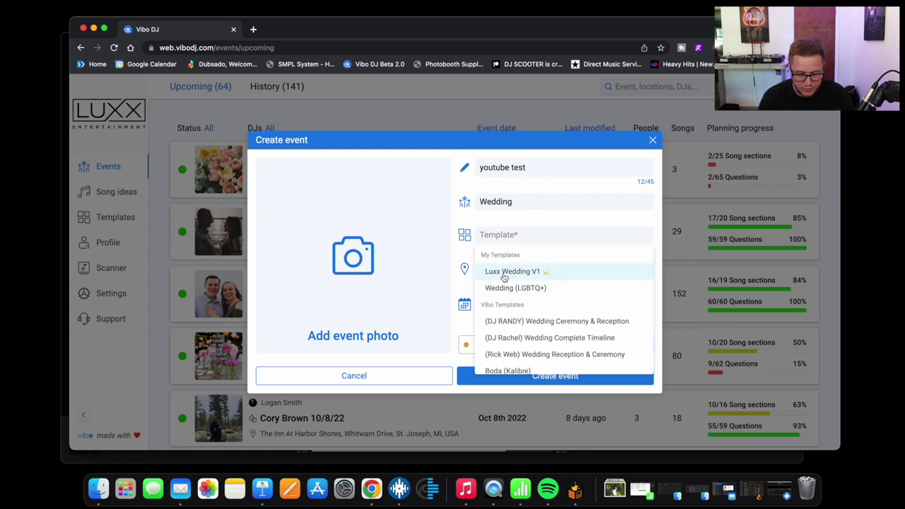
{"action": "left_click", "coordinate": [503, 276]}
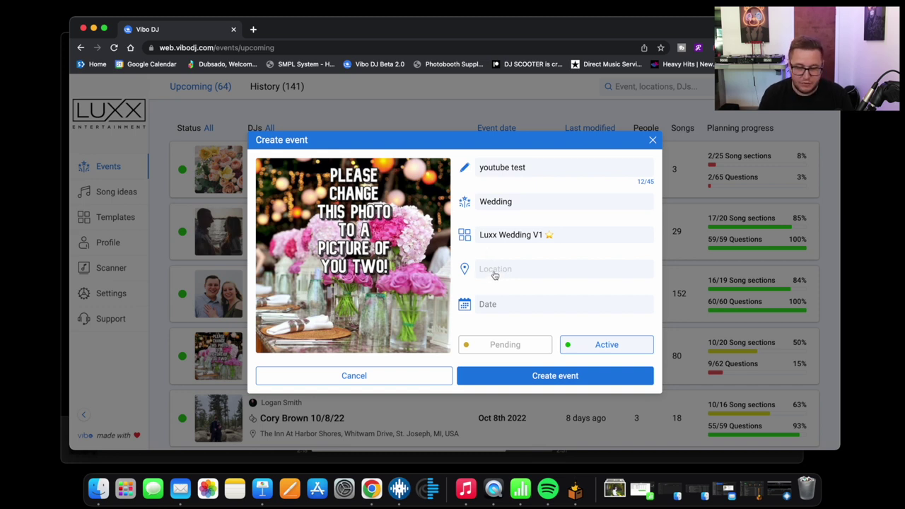
Set the event date to Wed, Oct 5th 2022 and create the event as active
{"action": "left_click", "coordinate": [489, 311]}
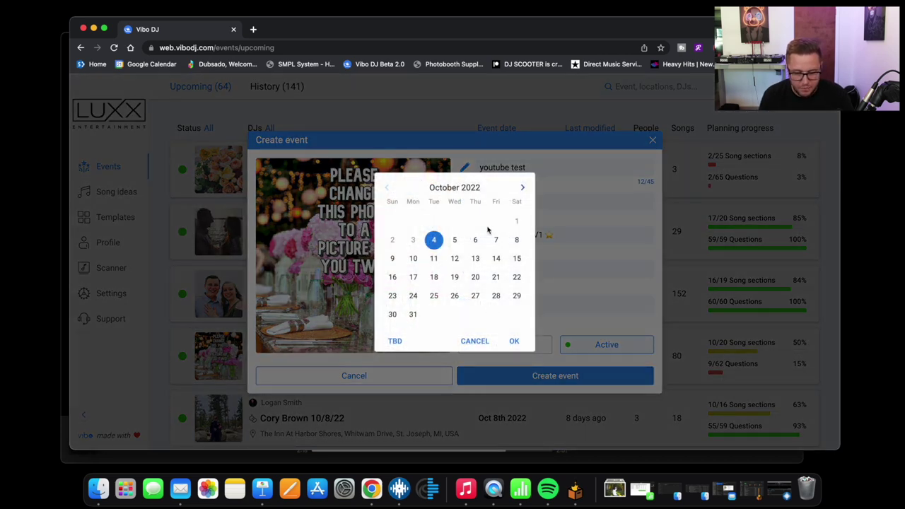
{"action": "left_click", "coordinate": [455, 241]}
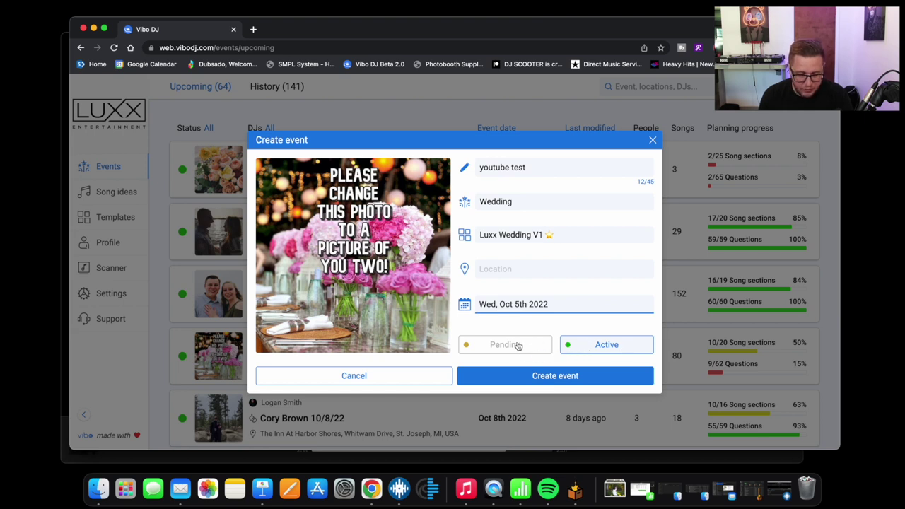
{"action": "left_click", "coordinate": [532, 377]}
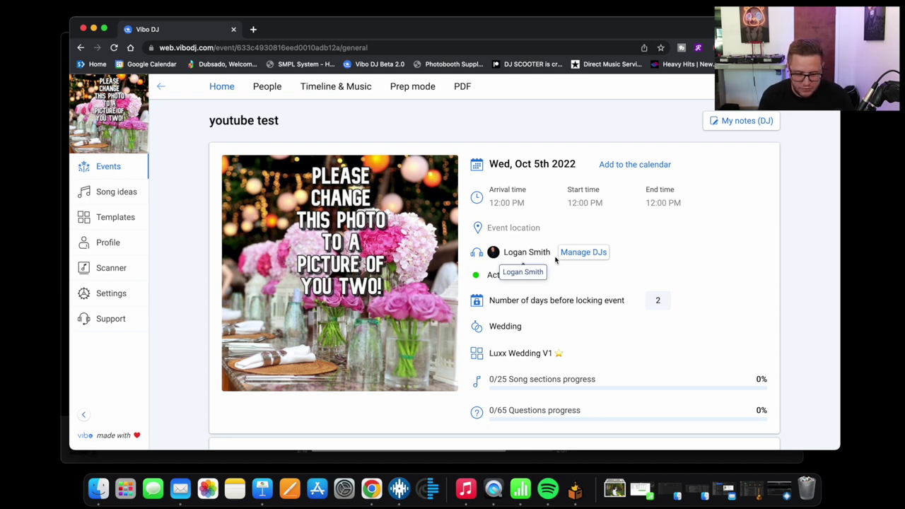
Review the DJs that can be assigned to the event and the details and permission settings on its home page
{"action": "left_click", "coordinate": [577, 252]}
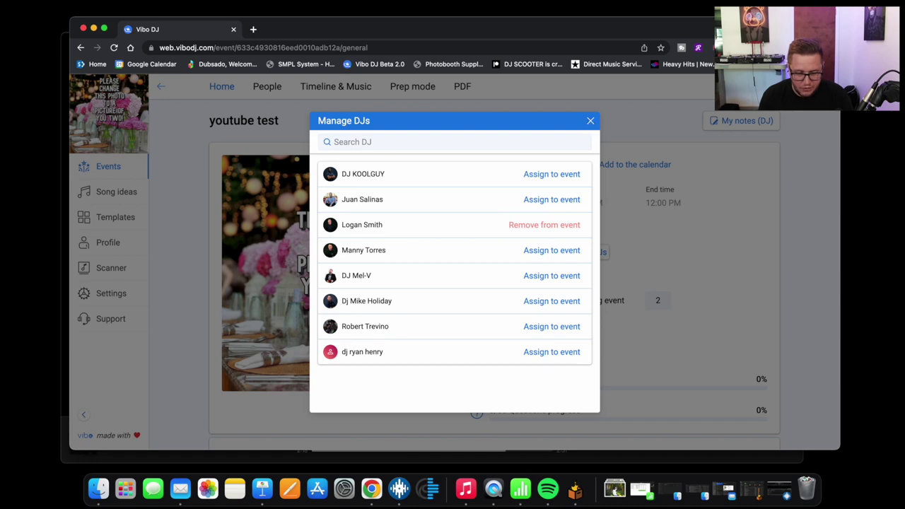
{"action": "left_click", "coordinate": [591, 121]}
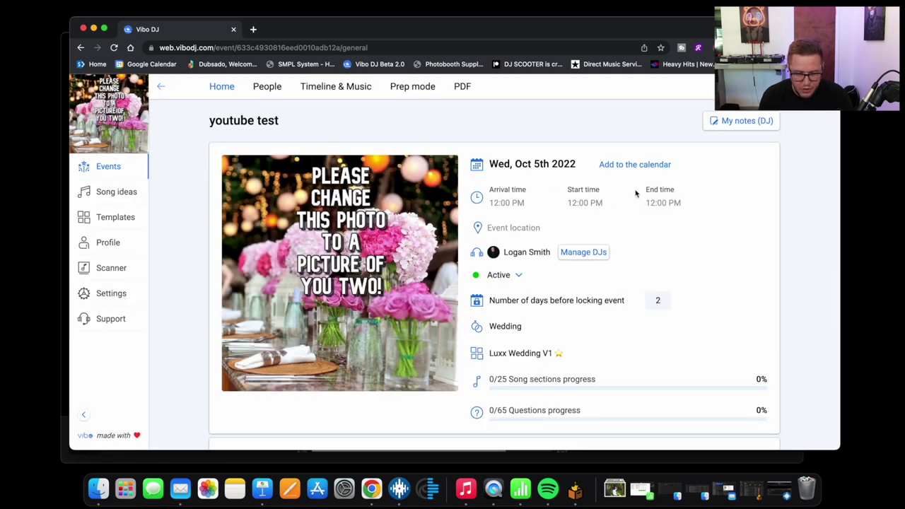
{"action": "scroll", "coordinate": [504, 348], "scroll_direction": "down", "scroll_amount": 3}
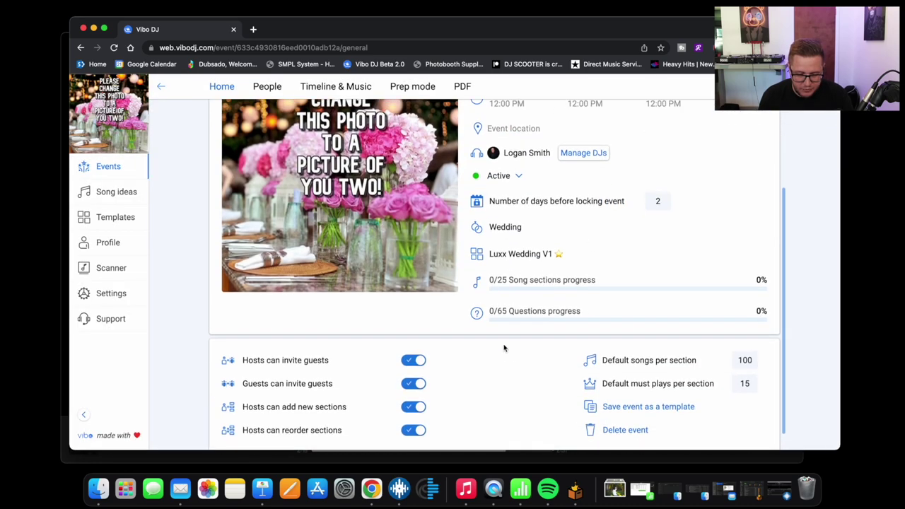
{"action": "scroll", "coordinate": [505, 348], "scroll_direction": "up", "scroll_amount": 5}
{"action": "scroll", "coordinate": [504, 348], "scroll_direction": "down", "scroll_amount": 5}
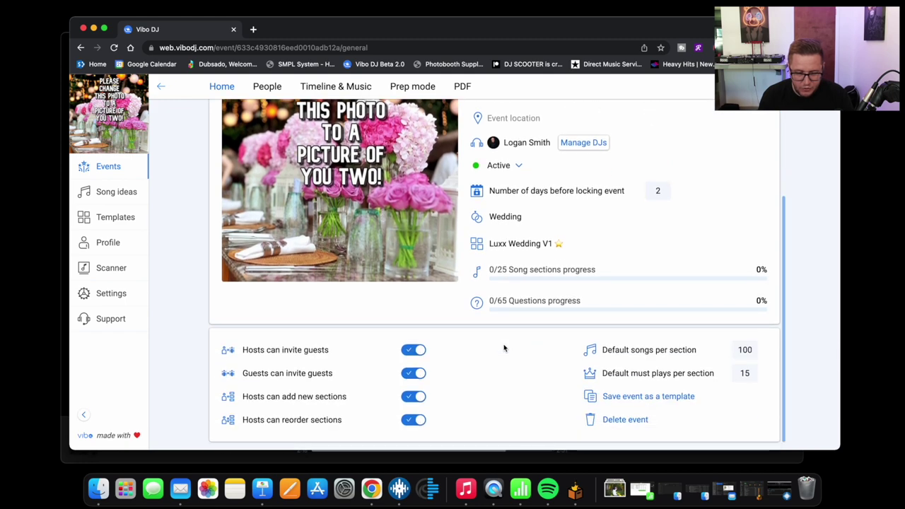
{"action": "scroll", "coordinate": [504, 348], "scroll_direction": "up", "scroll_amount": 3}
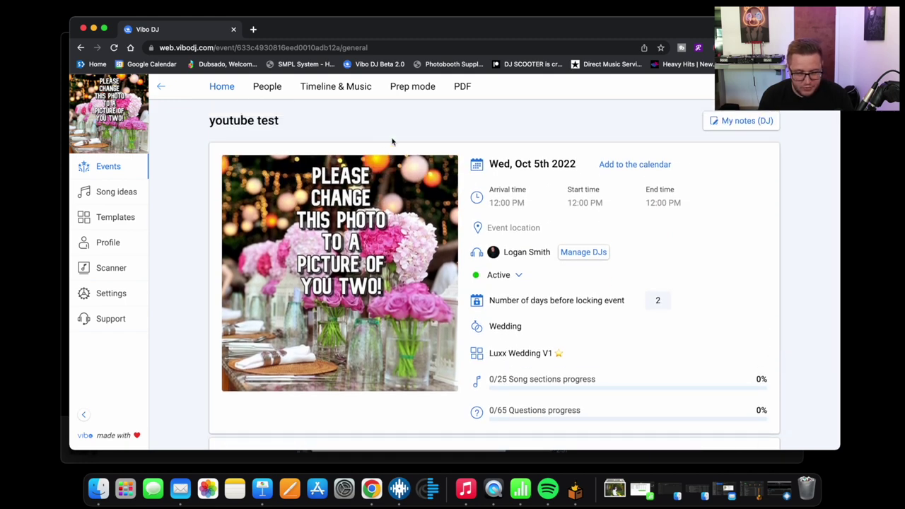
Examine the event's options for adding people, including the email invitation form with its host and guest roles
{"action": "left_click", "coordinate": [272, 87]}
{"action": "left_click", "coordinate": [482, 362]}
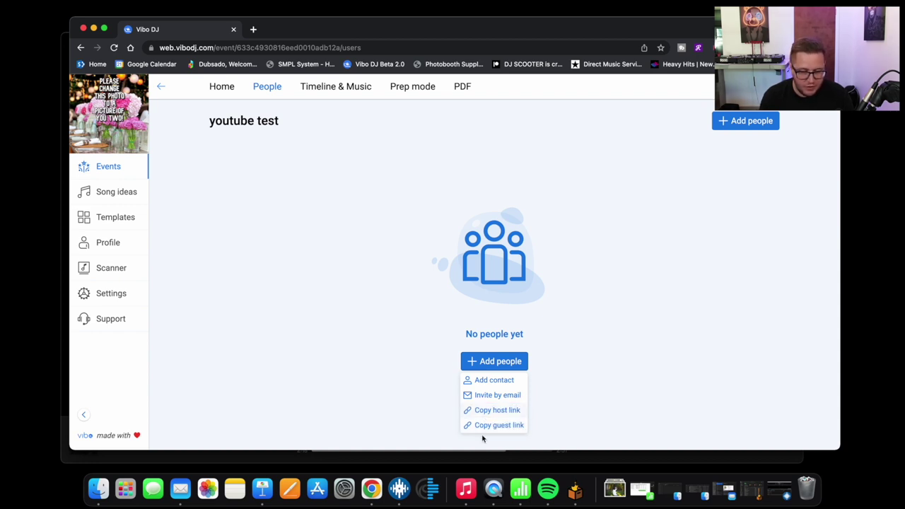
{"action": "left_click", "coordinate": [487, 397]}
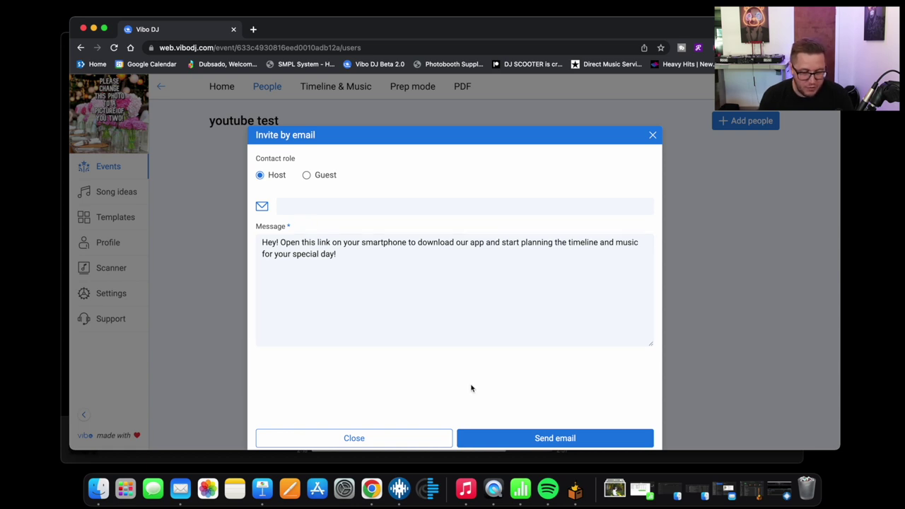
{"action": "left_click", "coordinate": [653, 135]}
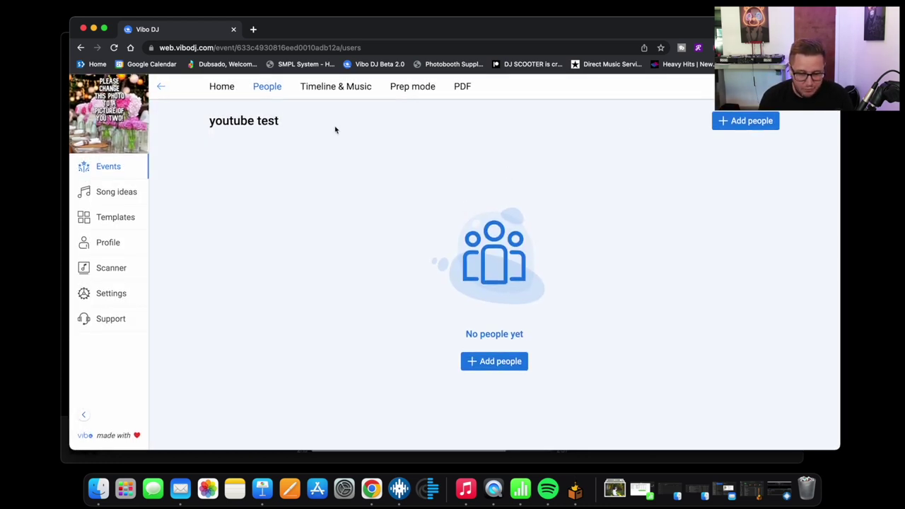
Look through the event's Timeline & Music sections from the getting-started section through the ceremony and reception
{"action": "left_click", "coordinate": [332, 88]}
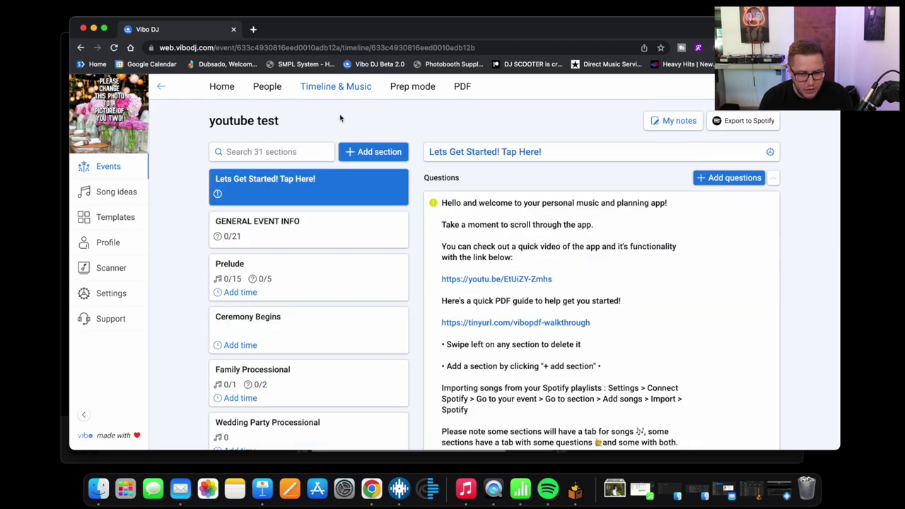
{"action": "scroll", "coordinate": [411, 261], "scroll_direction": "down", "scroll_amount": 1}
{"action": "scroll", "coordinate": [409, 261], "scroll_direction": "up", "scroll_amount": 1}
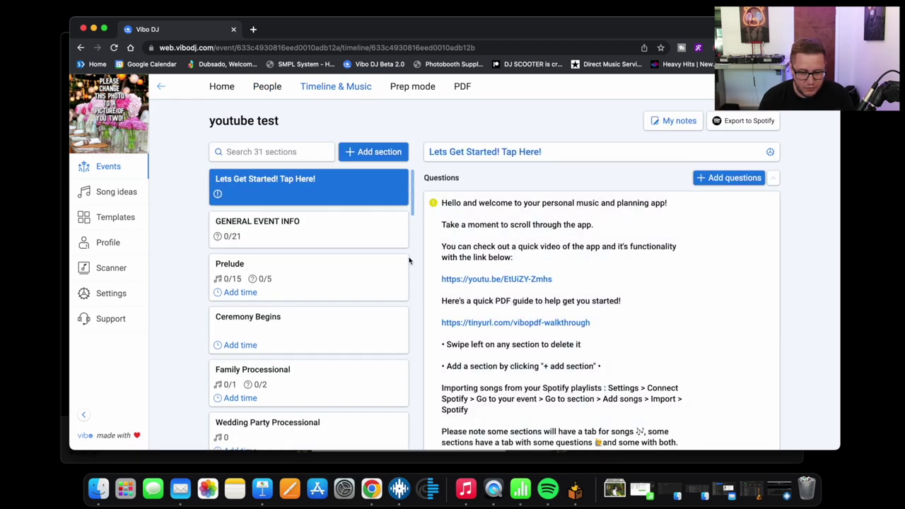
{"action": "scroll", "coordinate": [335, 276], "scroll_direction": "down", "scroll_amount": 3}
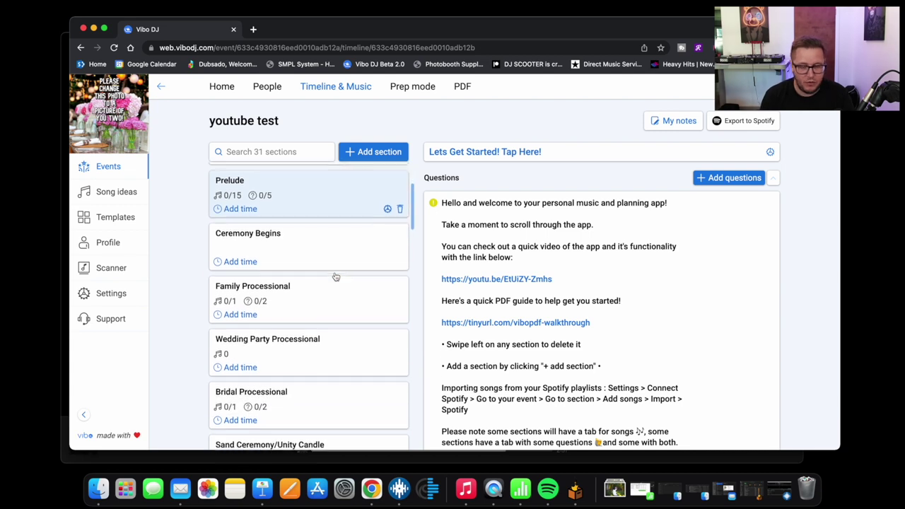
{"action": "scroll", "coordinate": [336, 276], "scroll_direction": "down", "scroll_amount": 1}
{"action": "scroll", "coordinate": [335, 277], "scroll_direction": "up", "scroll_amount": 3}
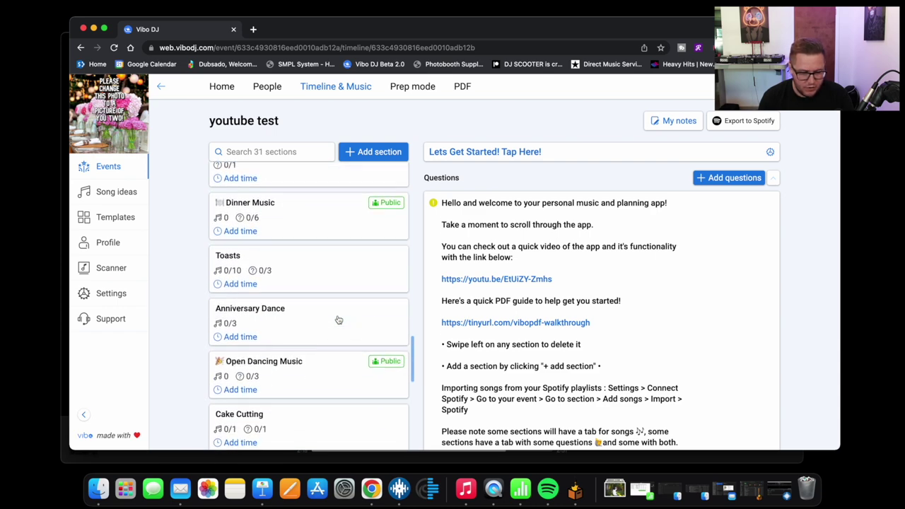
{"action": "scroll", "coordinate": [339, 321], "scroll_direction": "down", "scroll_amount": 2}
{"action": "scroll", "coordinate": [339, 320], "scroll_direction": "up", "scroll_amount": 10}
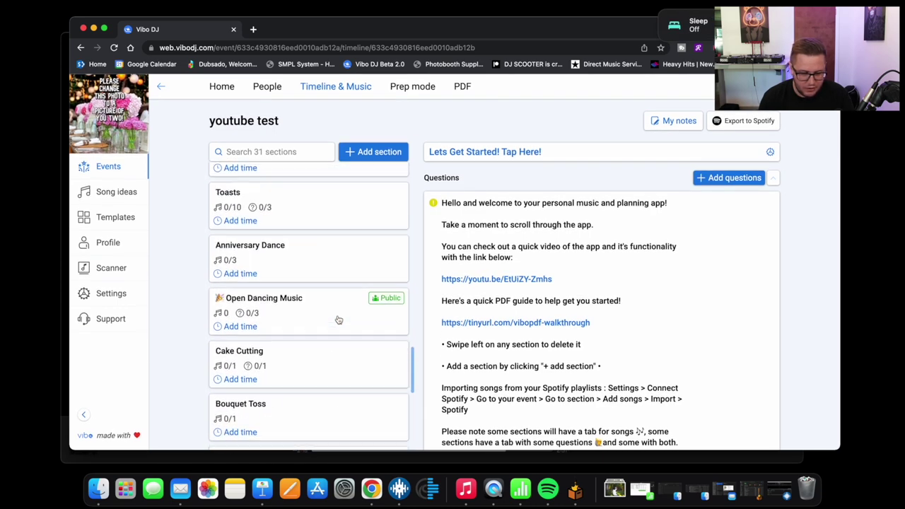
{"action": "scroll", "coordinate": [339, 320], "scroll_direction": "up", "scroll_amount": 5}
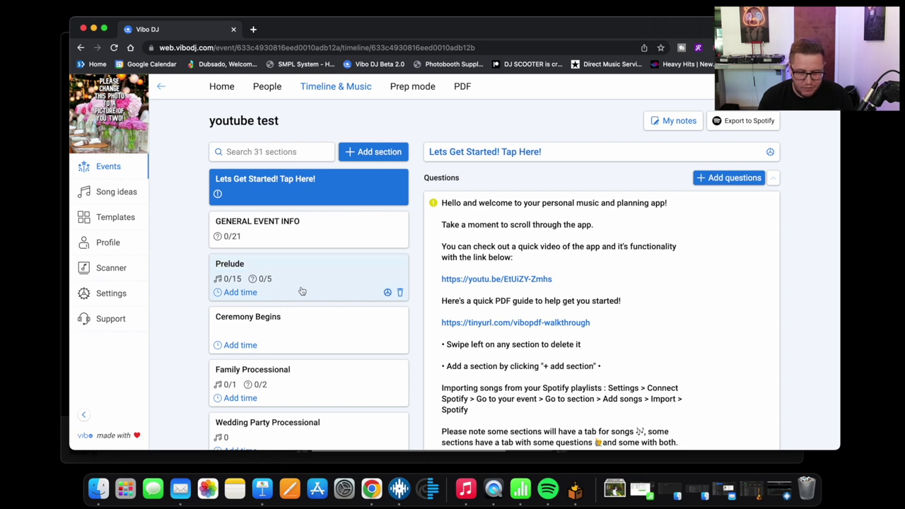
{"action": "scroll", "coordinate": [302, 291], "scroll_direction": "down", "scroll_amount": 2}
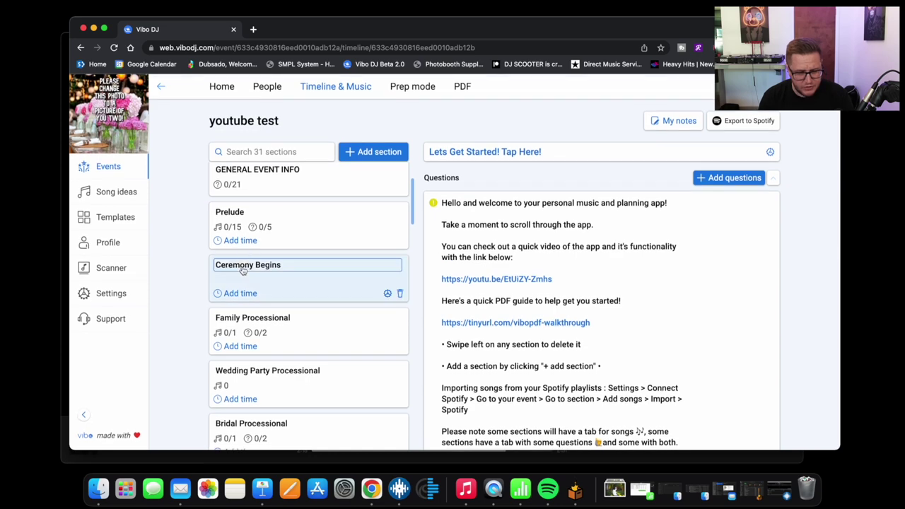
{"action": "scroll", "coordinate": [243, 269], "scroll_direction": "down", "scroll_amount": 5}
{"action": "scroll", "coordinate": [280, 391], "scroll_direction": "down", "scroll_amount": 18}
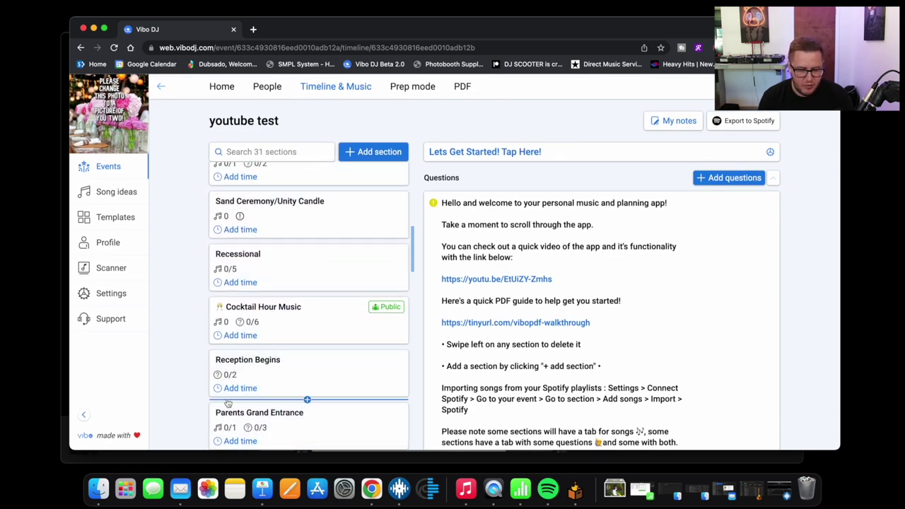
{"action": "scroll", "coordinate": [249, 338], "scroll_direction": "up", "scroll_amount": 20}
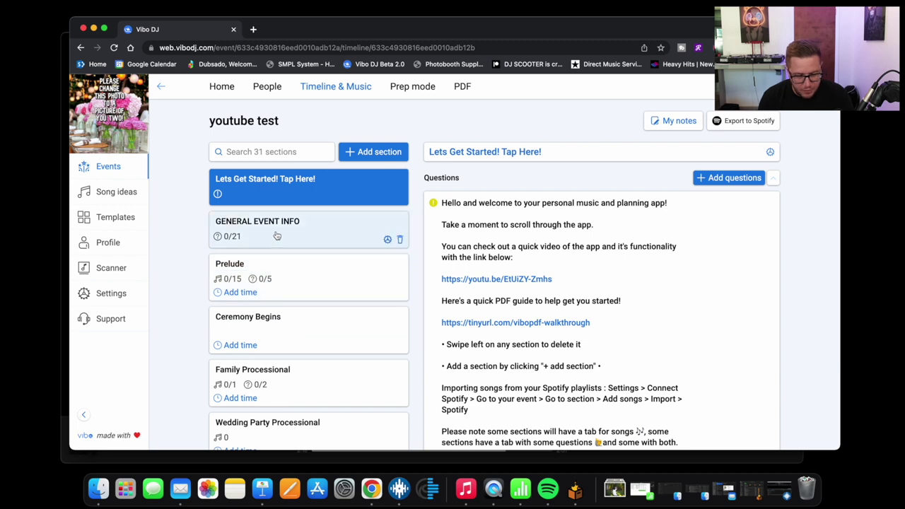
Review the GENERAL EVENT INFO section's questions, from the wedding details through the vendor contacts and additional notes
{"action": "left_click", "coordinate": [277, 235]}
{"action": "scroll", "coordinate": [549, 287], "scroll_direction": "down", "scroll_amount": 1}
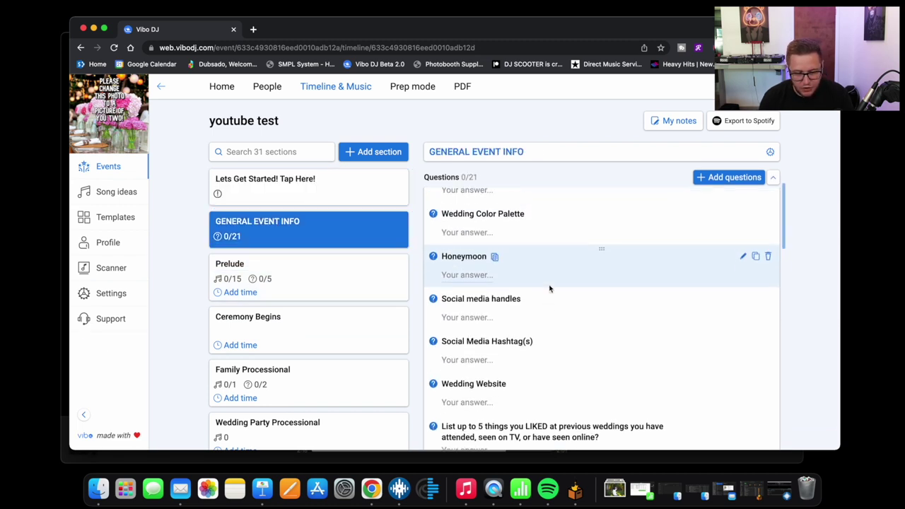
{"action": "scroll", "coordinate": [549, 288], "scroll_direction": "up", "scroll_amount": 1}
{"action": "scroll", "coordinate": [549, 287], "scroll_direction": "down", "scroll_amount": 2}
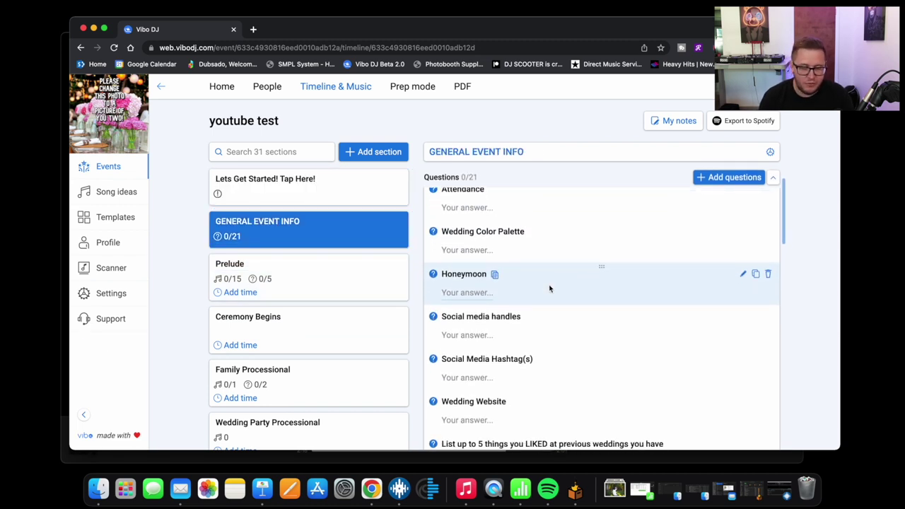
{"action": "scroll", "coordinate": [550, 288], "scroll_direction": "down", "scroll_amount": 3}
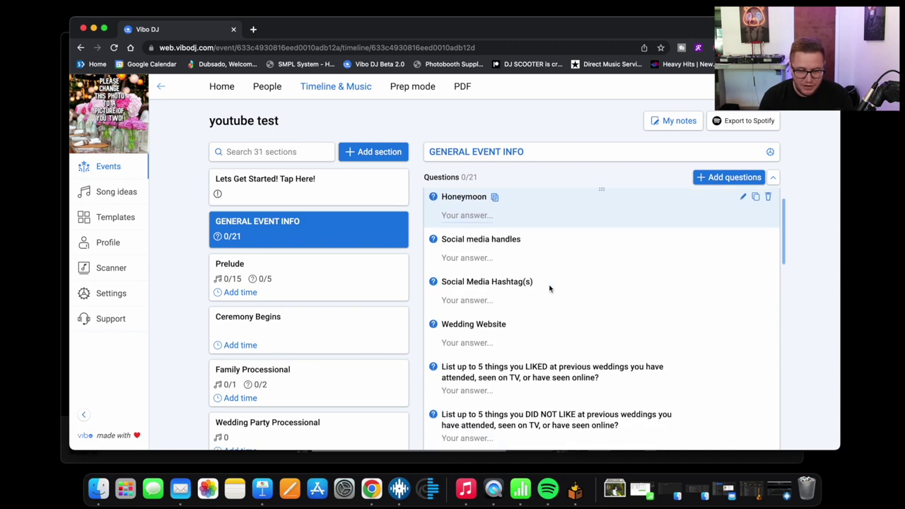
{"action": "scroll", "coordinate": [550, 289], "scroll_direction": "down", "scroll_amount": 4}
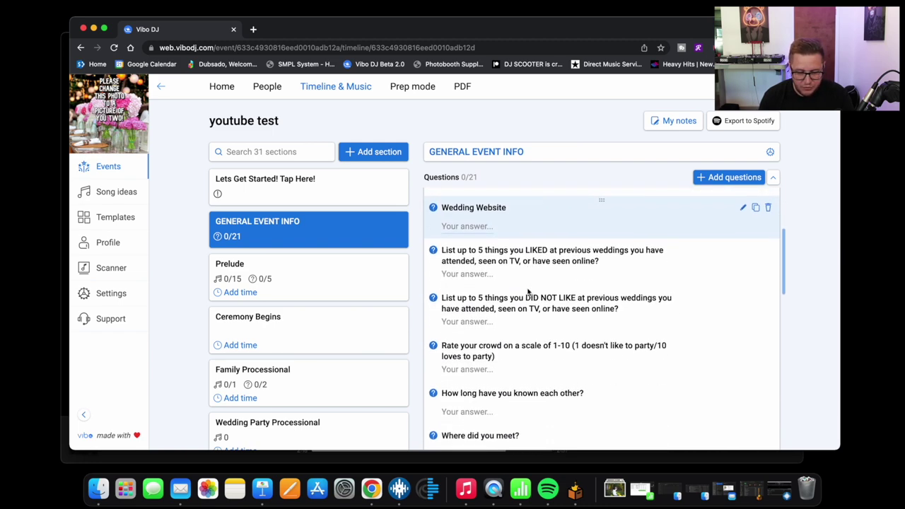
{"action": "scroll", "coordinate": [528, 290], "scroll_direction": "down", "scroll_amount": 6}
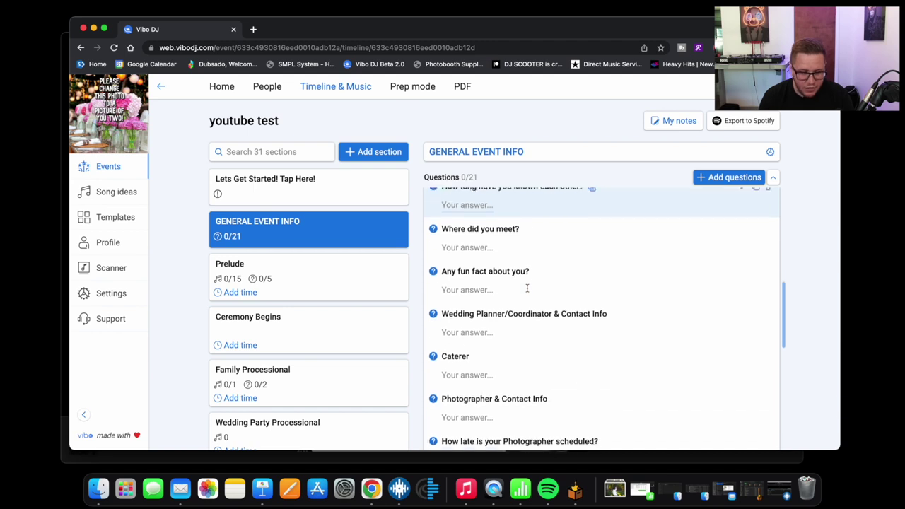
{"action": "scroll", "coordinate": [527, 287], "scroll_direction": "down", "scroll_amount": 5}
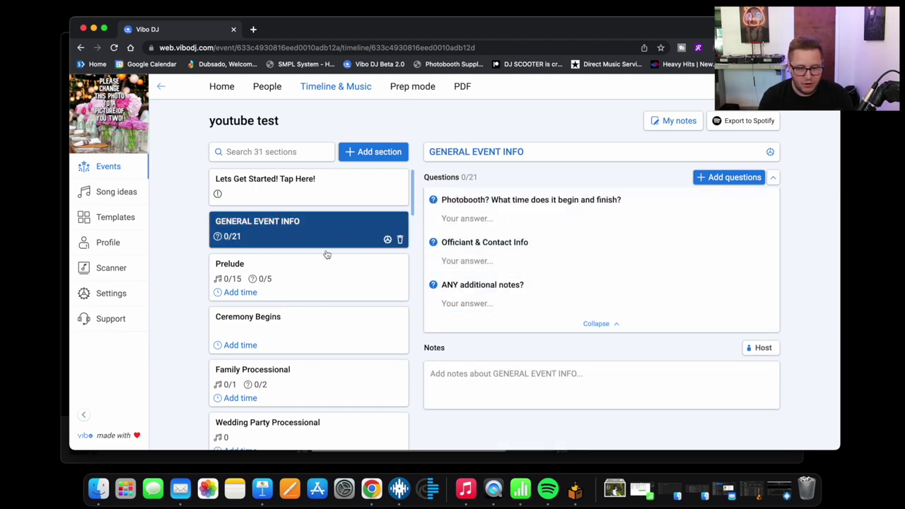
Look over the Prelude section's full set of ceremony questions and the notes area of the Ceremony Begins section
{"action": "left_click", "coordinate": [298, 279]}
{"action": "scroll", "coordinate": [297, 278], "scroll_direction": "down", "scroll_amount": 2}
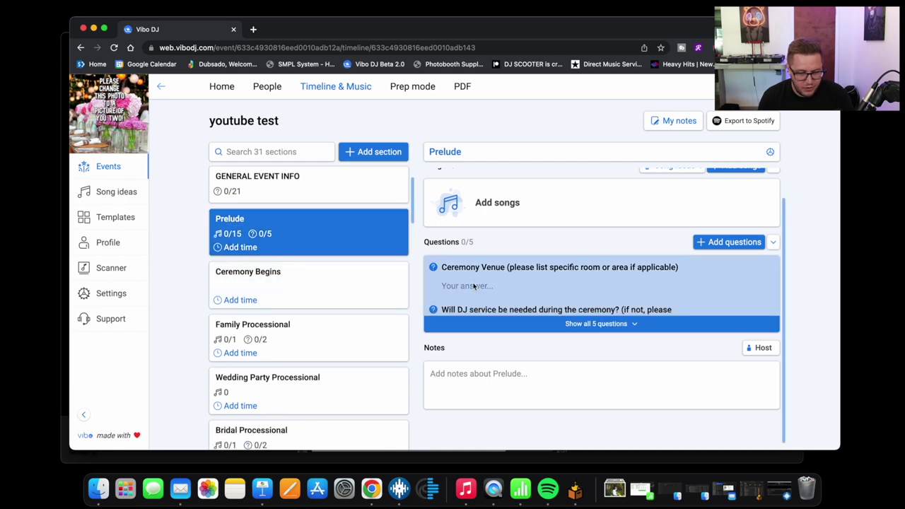
{"action": "left_click", "coordinate": [567, 323]}
{"action": "scroll", "coordinate": [519, 291], "scroll_direction": "down", "scroll_amount": 5}
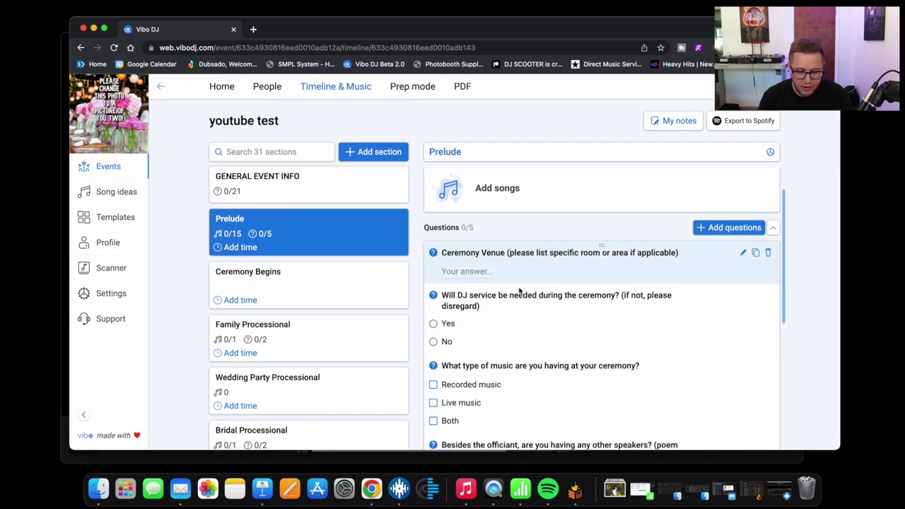
{"action": "scroll", "coordinate": [519, 290], "scroll_direction": "up", "scroll_amount": 5}
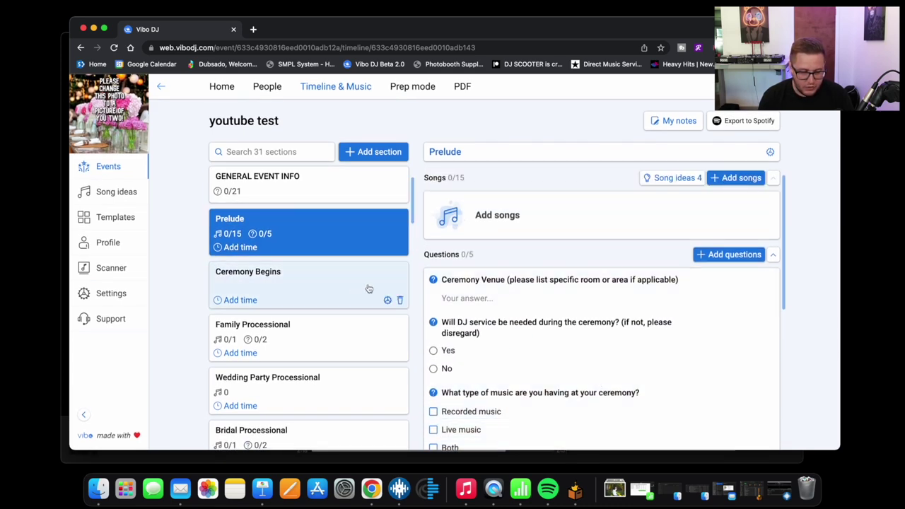
{"action": "left_click", "coordinate": [328, 293]}
{"action": "scroll", "coordinate": [328, 293], "scroll_direction": "down", "scroll_amount": 1}
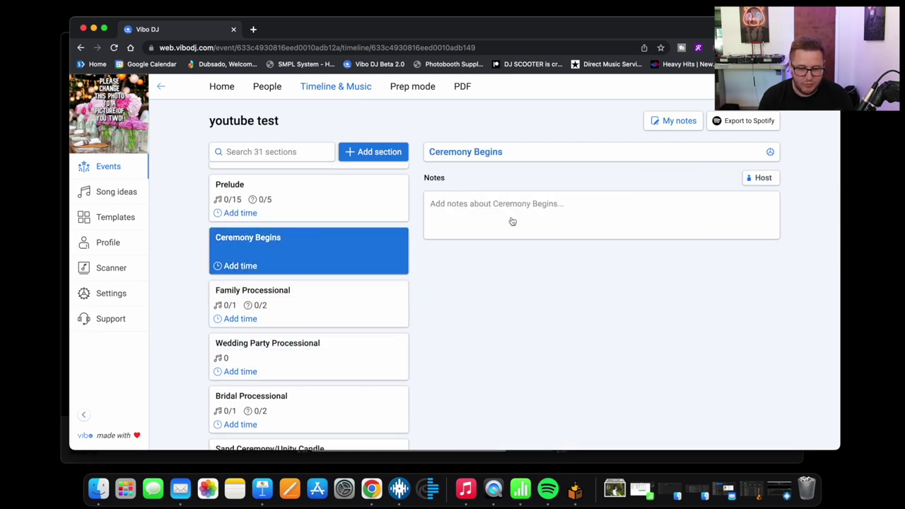
Browse the Ceremony Processionals song ideas offered by the song search of the Family Processional section
{"action": "left_click", "coordinate": [298, 302]}
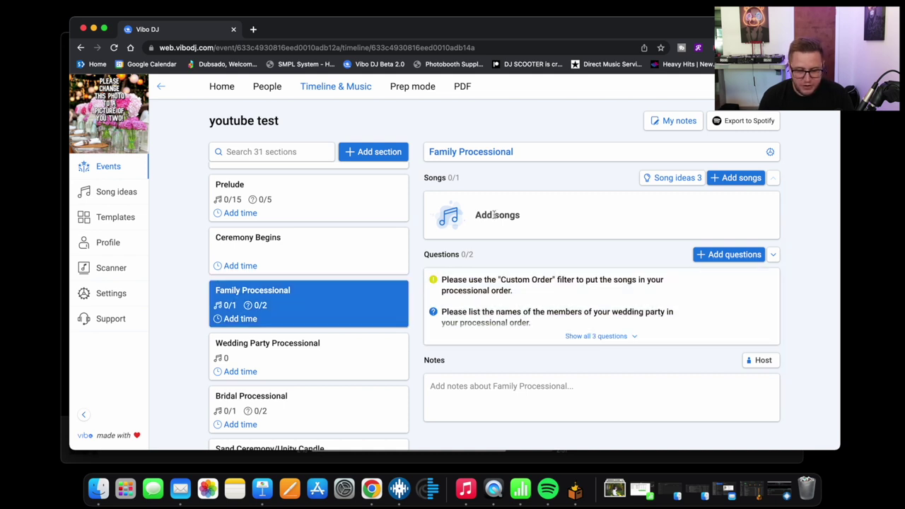
{"action": "left_click", "coordinate": [731, 182]}
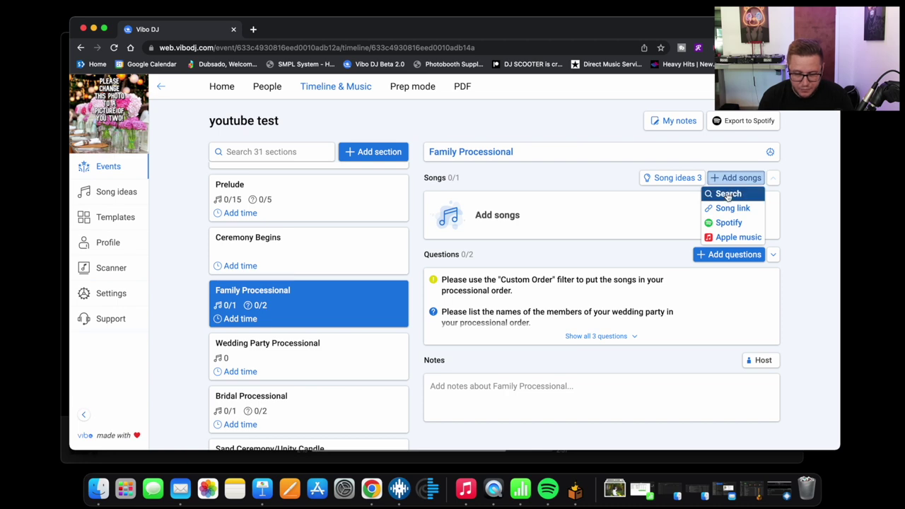
{"action": "left_click", "coordinate": [728, 194]}
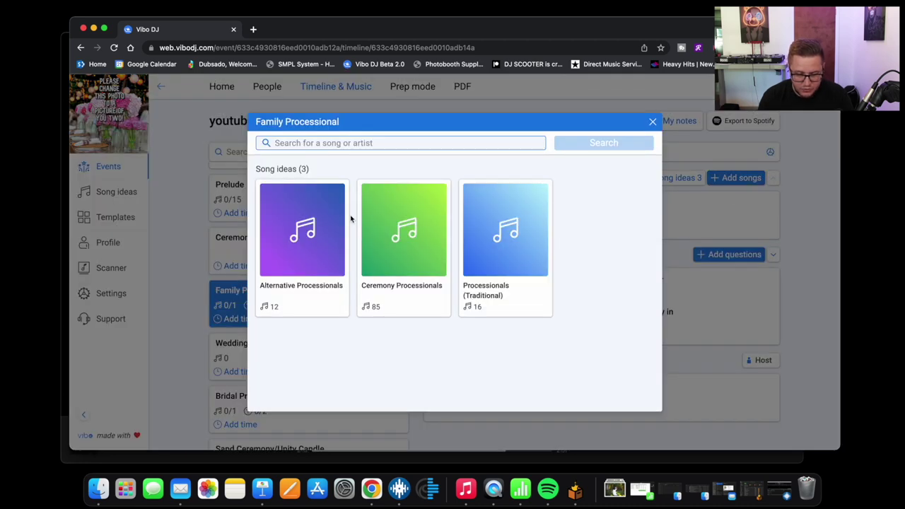
{"action": "left_click", "coordinate": [394, 249]}
{"action": "scroll", "coordinate": [356, 246], "scroll_direction": "down", "scroll_amount": 5}
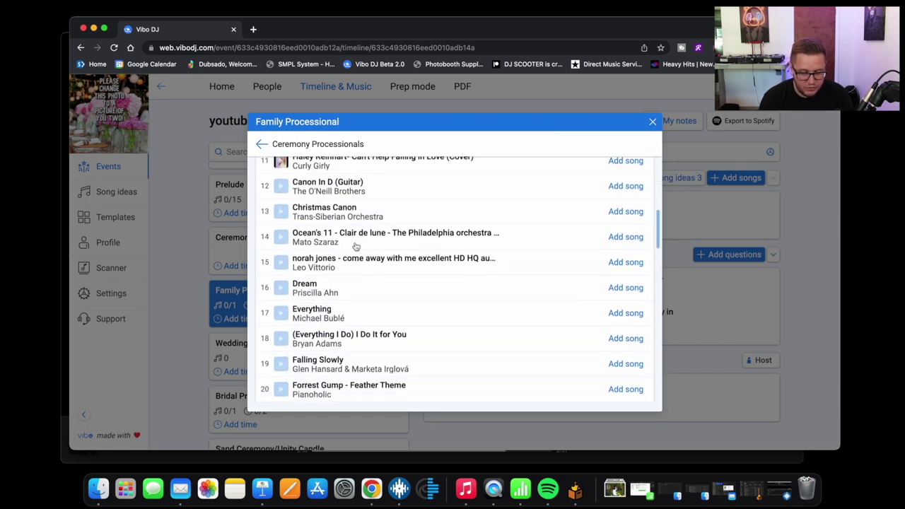
{"action": "scroll", "coordinate": [356, 246], "scroll_direction": "down", "scroll_amount": 10}
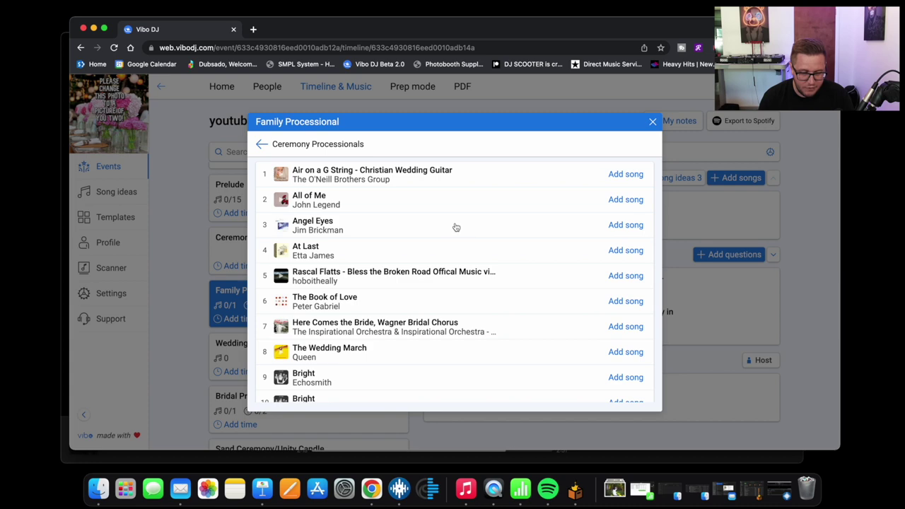
{"action": "left_click", "coordinate": [653, 123]}
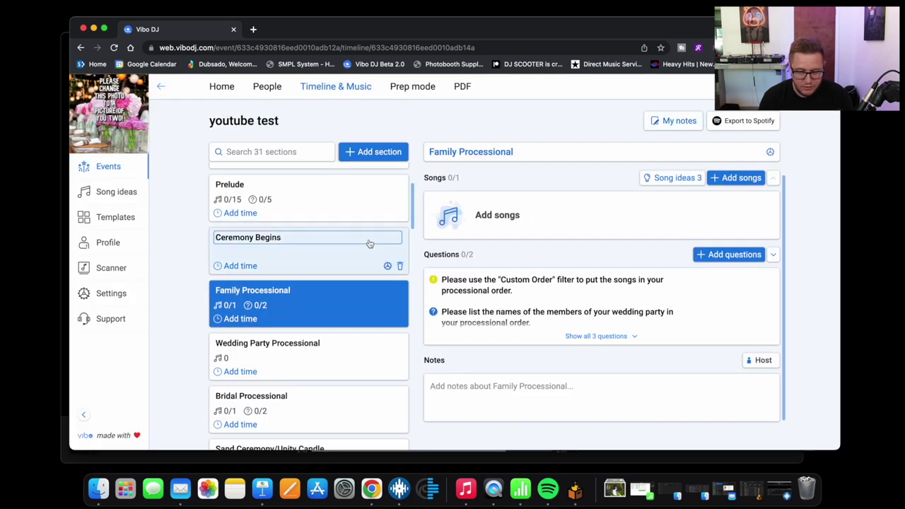
Browse the Walking Down the Aisle (Fun/Groovy) song ideas offered by the song search of the Bridal Processional section
{"action": "scroll", "coordinate": [283, 313], "scroll_direction": "down", "scroll_amount": 3}
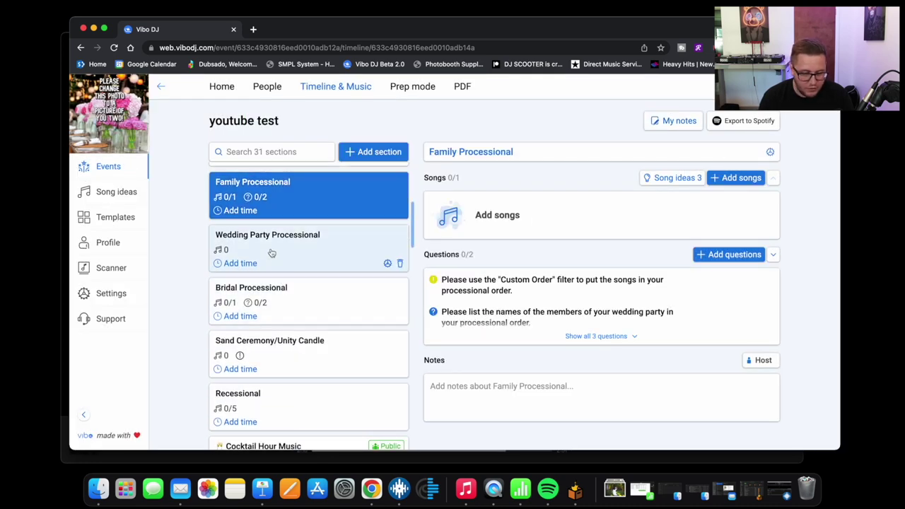
{"action": "left_click", "coordinate": [278, 295]}
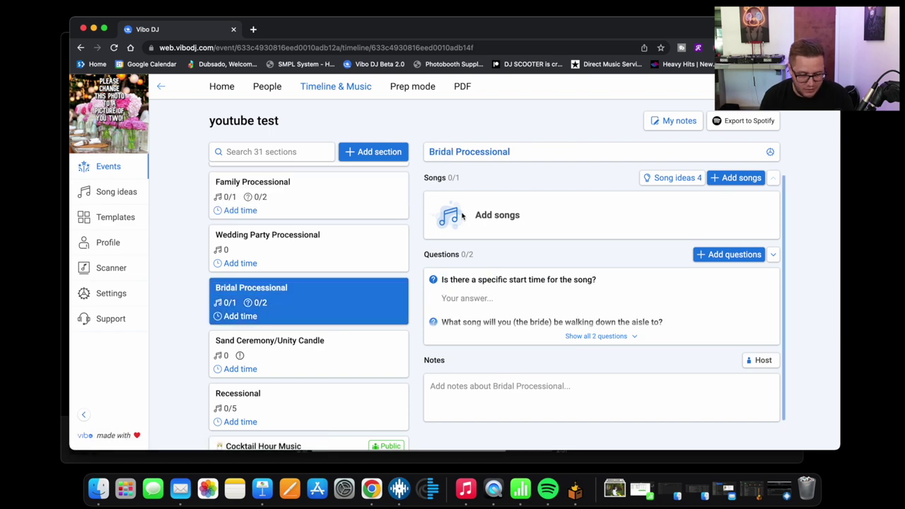
{"action": "left_click", "coordinate": [724, 181]}
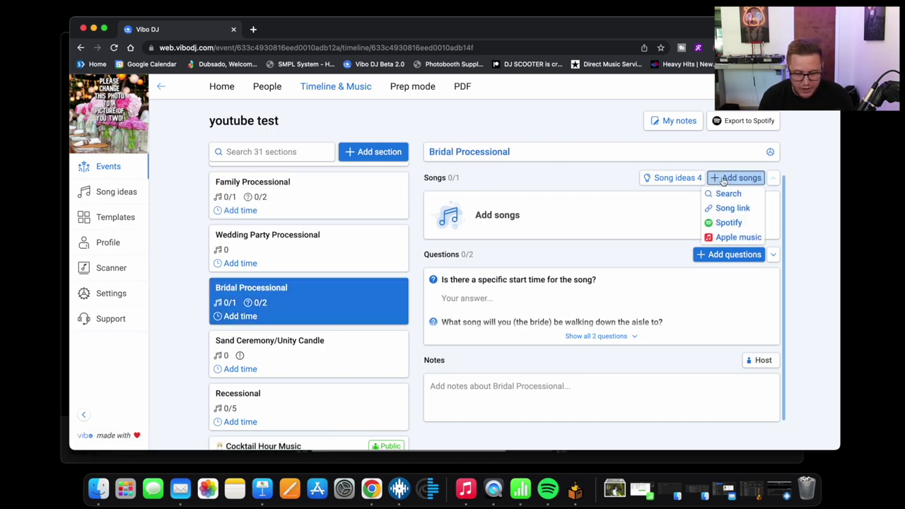
{"action": "left_click", "coordinate": [726, 194]}
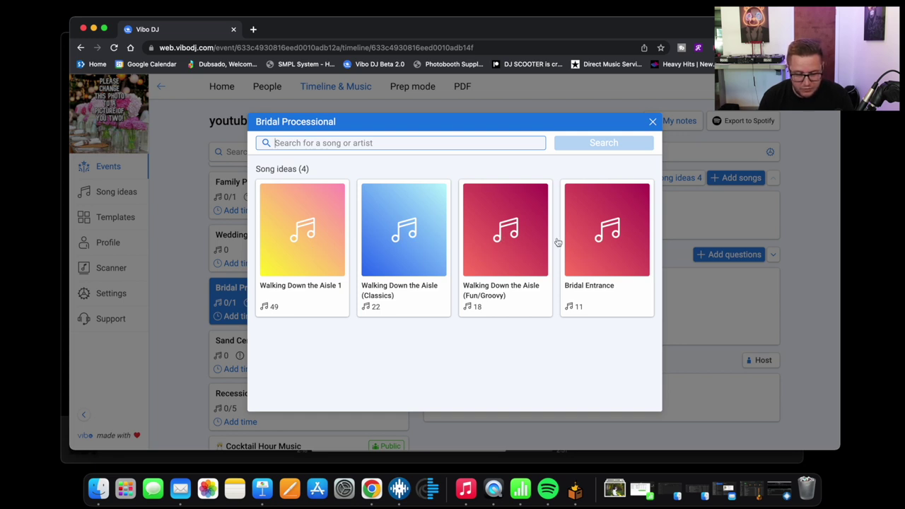
{"action": "left_click", "coordinate": [477, 246]}
{"action": "scroll", "coordinate": [431, 260], "scroll_direction": "down", "scroll_amount": 3}
{"action": "scroll", "coordinate": [432, 259], "scroll_direction": "up", "scroll_amount": 3}
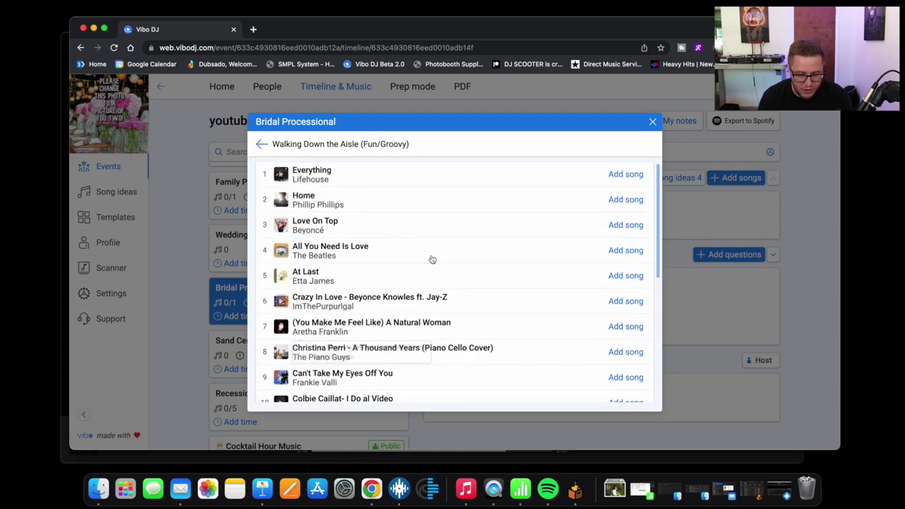
{"action": "left_click", "coordinate": [653, 124]}
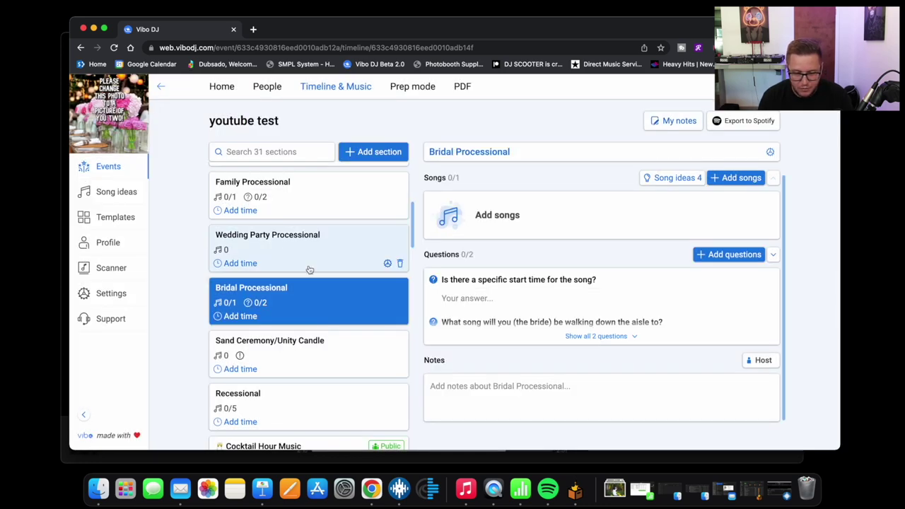
Look through the timeline sections from the cocktail hour to open dancing, checking which ones are marked Public
{"action": "scroll", "coordinate": [309, 266], "scroll_direction": "down", "scroll_amount": 3}
{"action": "scroll", "coordinate": [308, 277], "scroll_direction": "down", "scroll_amount": 5}
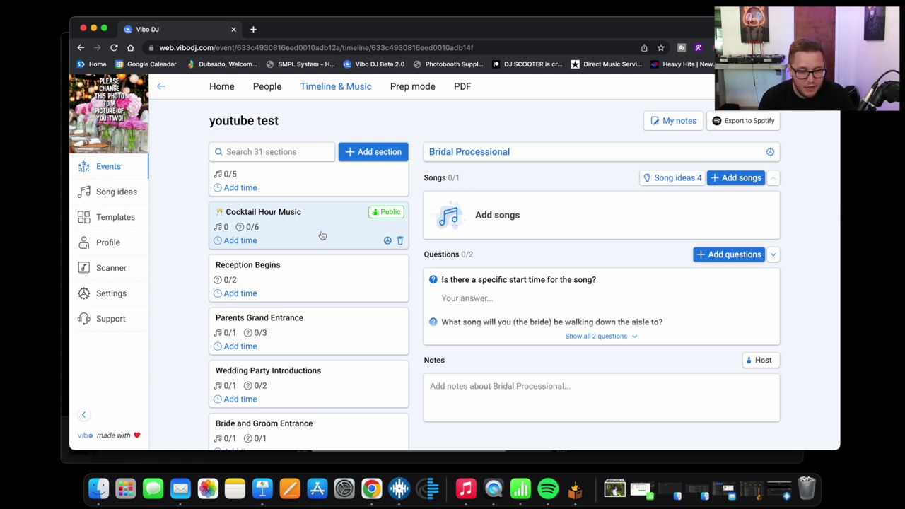
{"action": "scroll", "coordinate": [322, 236], "scroll_direction": "down", "scroll_amount": 8}
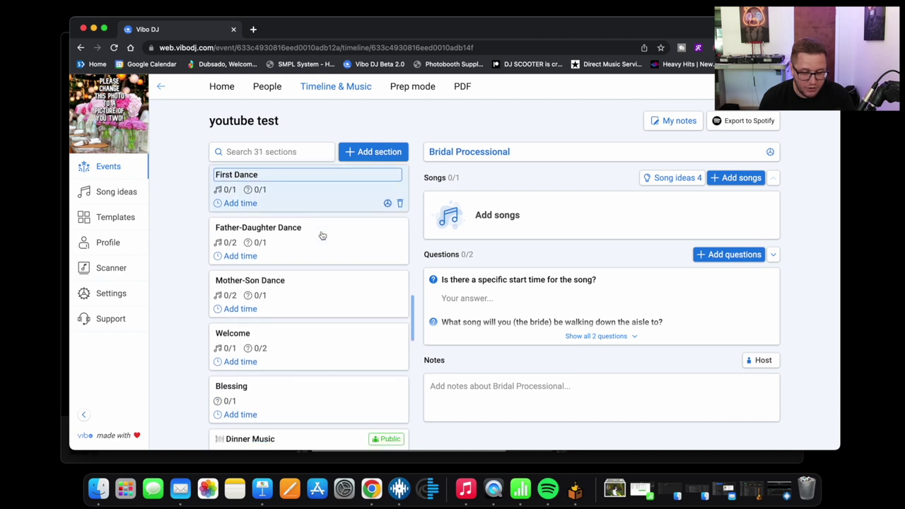
{"action": "scroll", "coordinate": [322, 235], "scroll_direction": "down", "scroll_amount": 8}
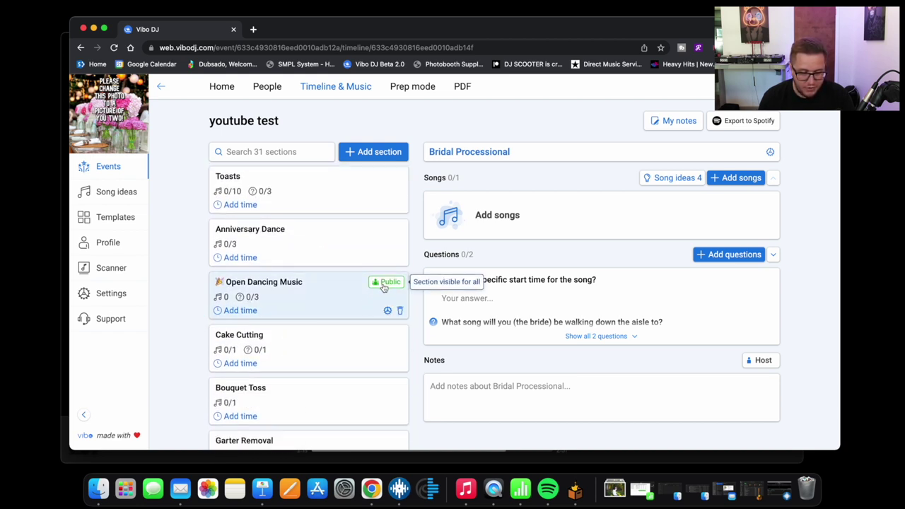
{"action": "scroll", "coordinate": [323, 296], "scroll_direction": "up", "scroll_amount": 2}
{"action": "scroll", "coordinate": [313, 250], "scroll_direction": "down", "scroll_amount": 2}
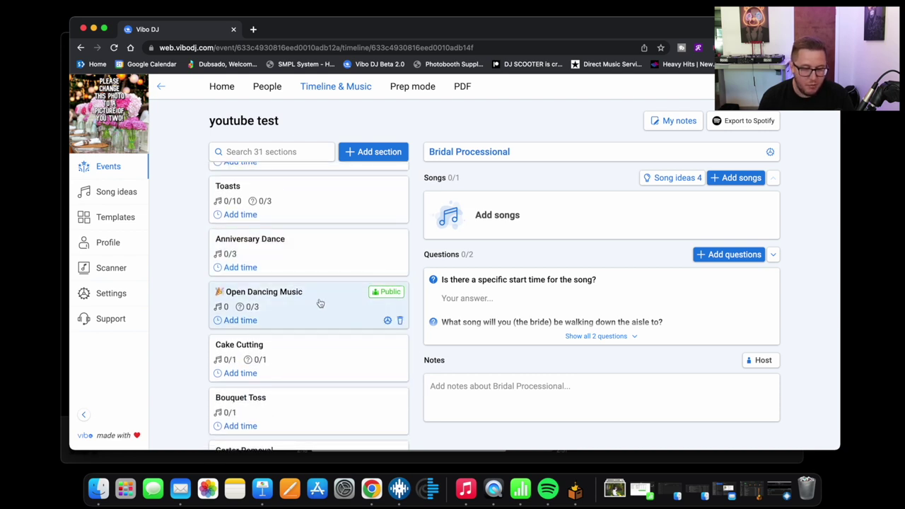
{"action": "scroll", "coordinate": [330, 306], "scroll_direction": "up", "scroll_amount": 12}
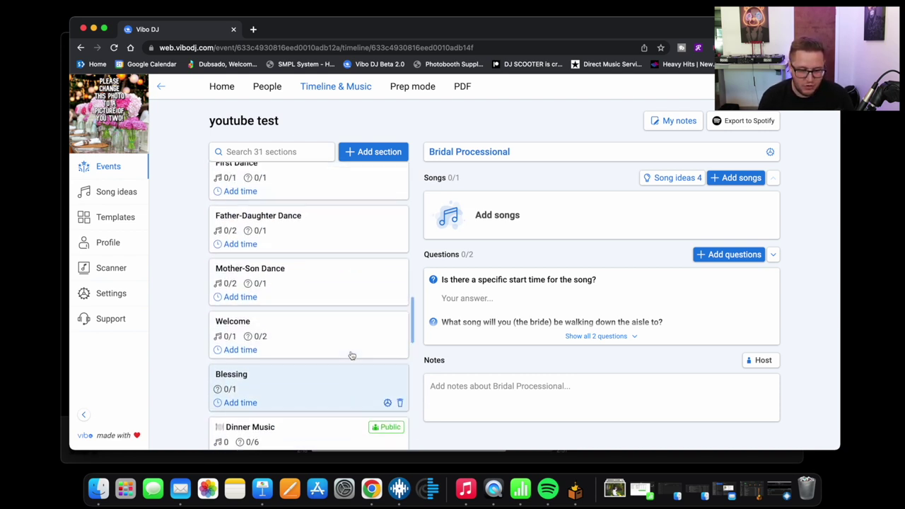
{"action": "scroll", "coordinate": [352, 356], "scroll_direction": "up", "scroll_amount": 5}
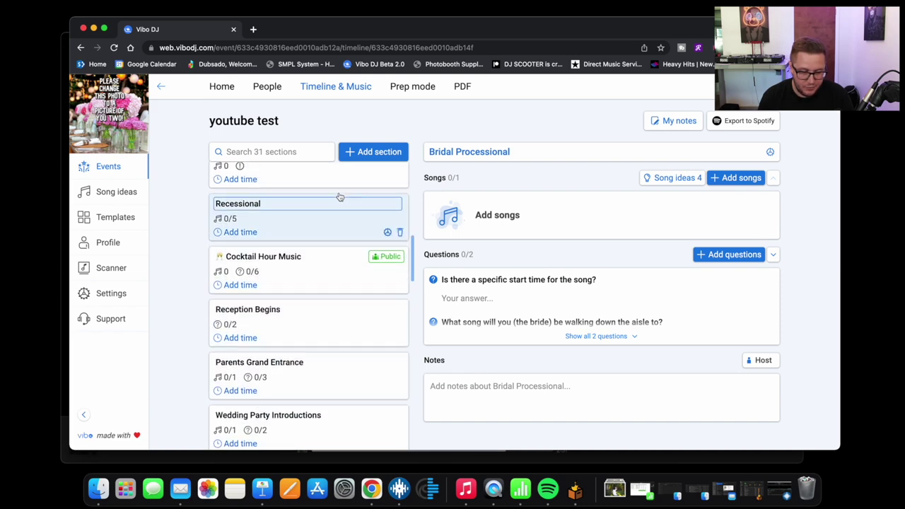
Review the Cocktail Hour Music section's questions on music type, location, vibe and genres
{"action": "left_click", "coordinate": [305, 325]}
{"action": "scroll", "coordinate": [467, 321], "scroll_direction": "down", "scroll_amount": 8}
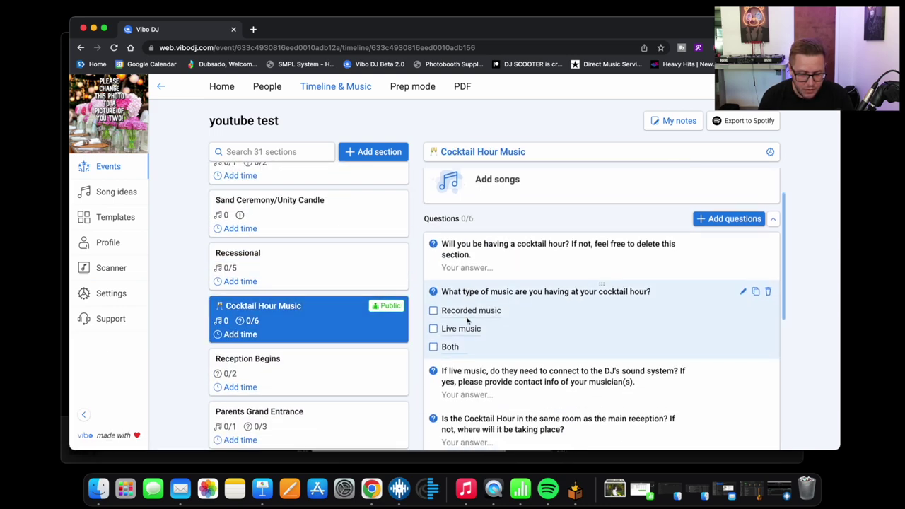
{"action": "scroll", "coordinate": [331, 304], "scroll_direction": "down", "scroll_amount": 20}
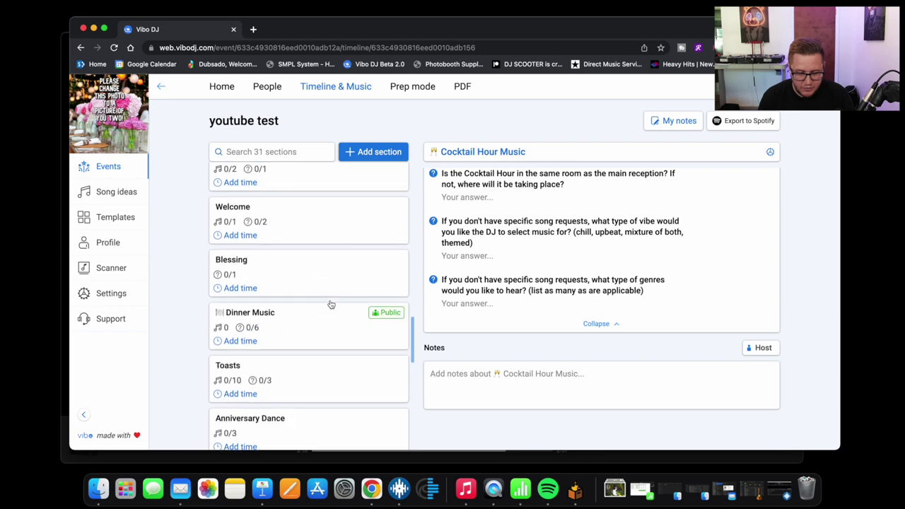
{"action": "scroll", "coordinate": [330, 304], "scroll_direction": "up", "scroll_amount": 15}
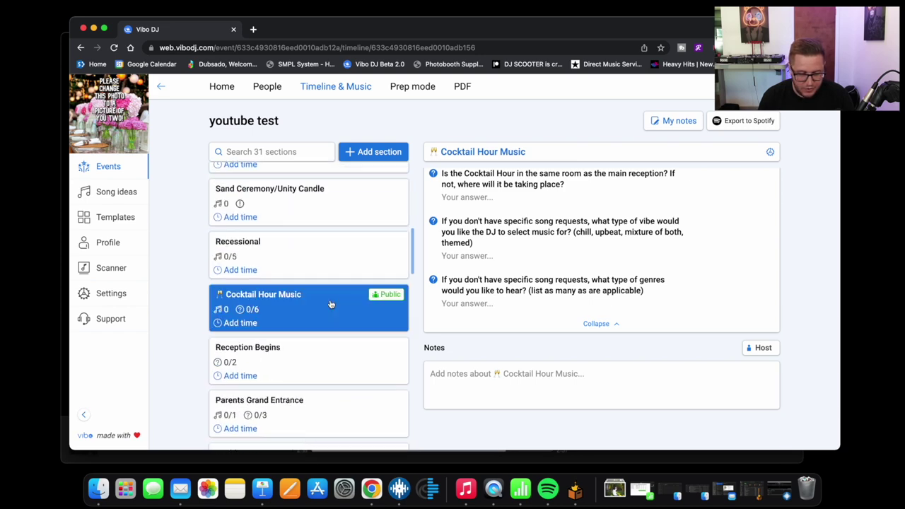
Delete the Cake Cutting section from the event timeline
{"action": "scroll", "coordinate": [330, 304], "scroll_direction": "down", "scroll_amount": 20}
{"action": "mouse_move", "coordinate": [281, 324]}
{"action": "left_mouse_down"}
{"action": "mouse_move", "coordinate": [281, 221]}
{"action": "mouse_move", "coordinate": [282, 423]}
{"action": "mouse_move", "coordinate": [283, 314]}
{"action": "mouse_move", "coordinate": [284, 331]}
{"action": "left_mouse_up"}
{"action": "scroll", "coordinate": [283, 330], "scroll_direction": "up", "scroll_amount": 5}
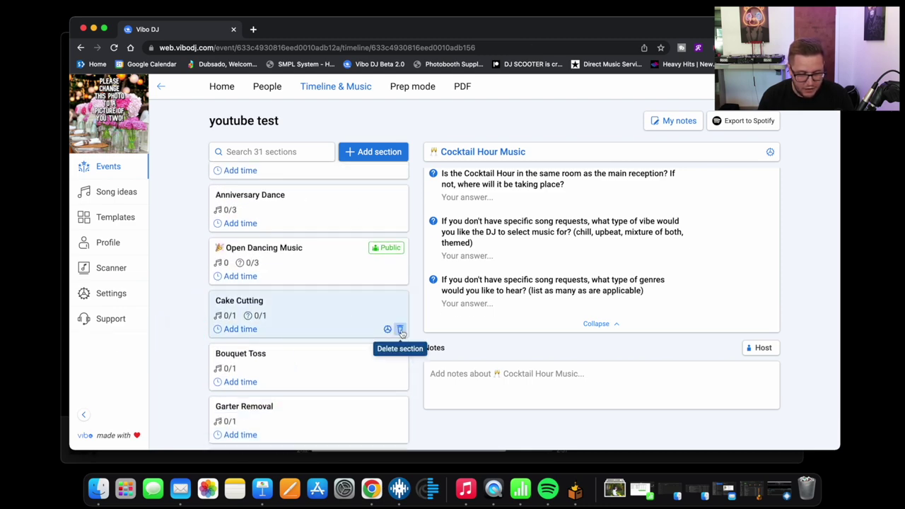
{"action": "left_click", "coordinate": [399, 328]}
{"action": "left_click", "coordinate": [501, 295]}
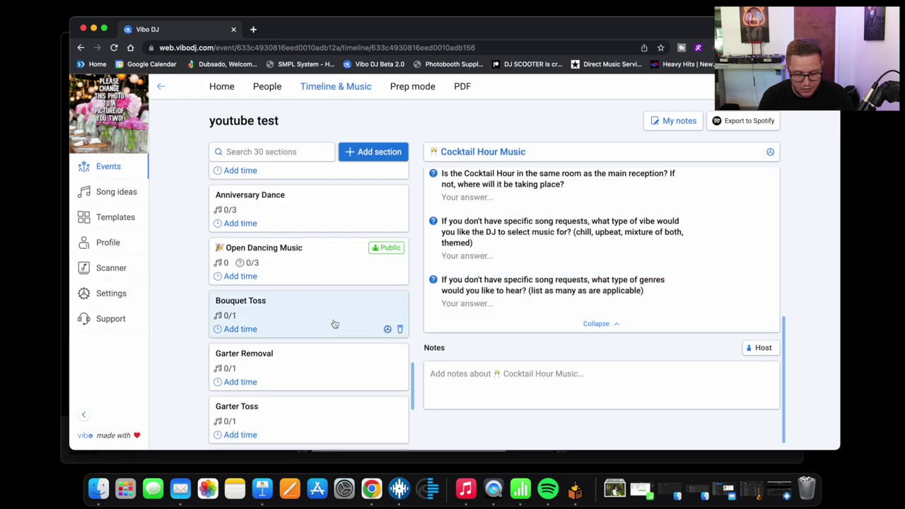
Delete the Garter Removal section from the event timeline
{"action": "scroll", "coordinate": [276, 318], "scroll_direction": "up", "scroll_amount": 1}
{"action": "scroll", "coordinate": [281, 342], "scroll_direction": "down", "scroll_amount": 3}
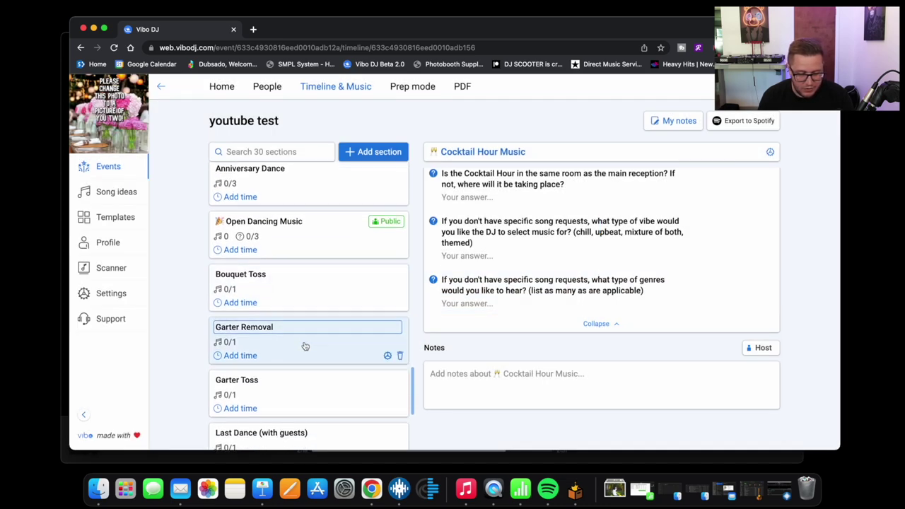
{"action": "left_click", "coordinate": [398, 325]}
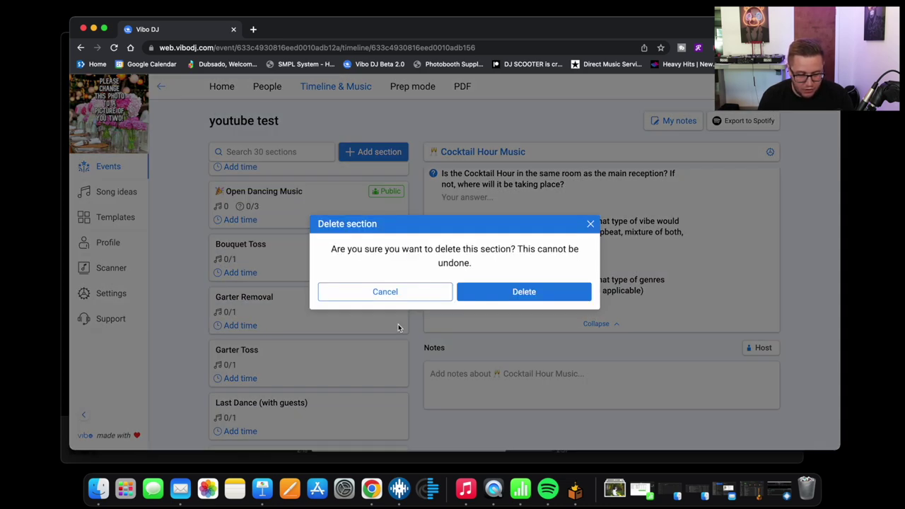
{"action": "left_click", "coordinate": [493, 296]}
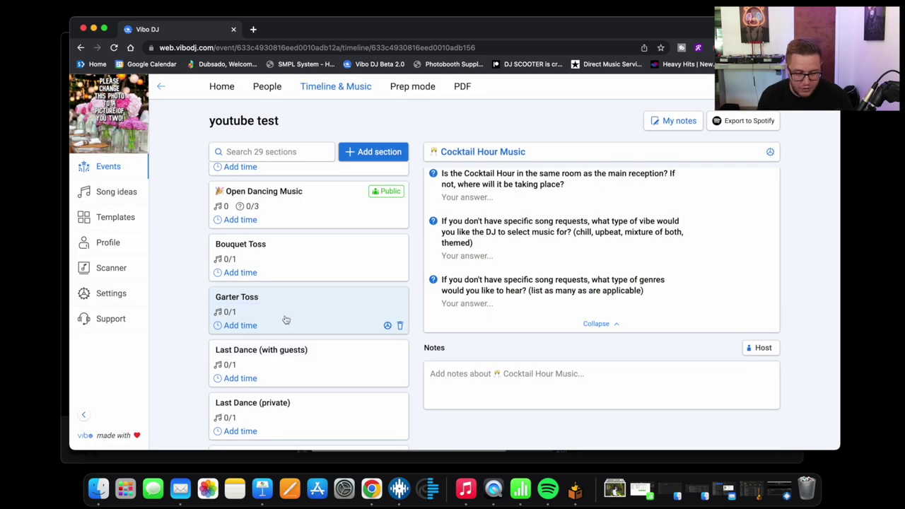
Review the First Dance section's question, open its empty notes for editing and save them
{"action": "left_click", "coordinate": [249, 312]}
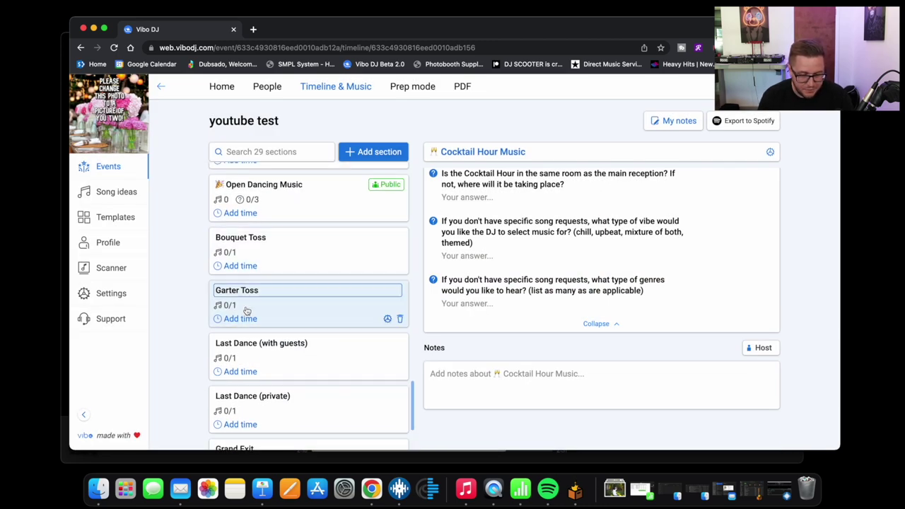
{"action": "key", "text": "Return"}
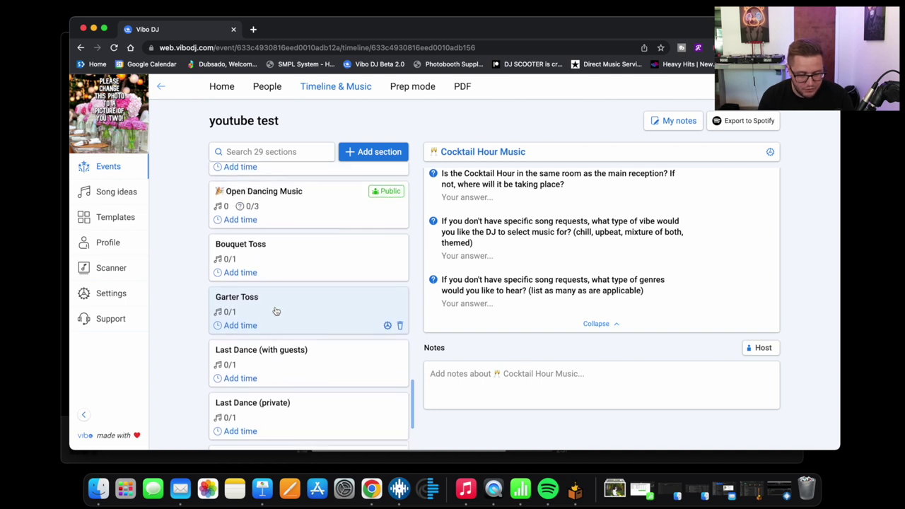
{"action": "scroll", "coordinate": [275, 312], "scroll_direction": "up", "scroll_amount": 8}
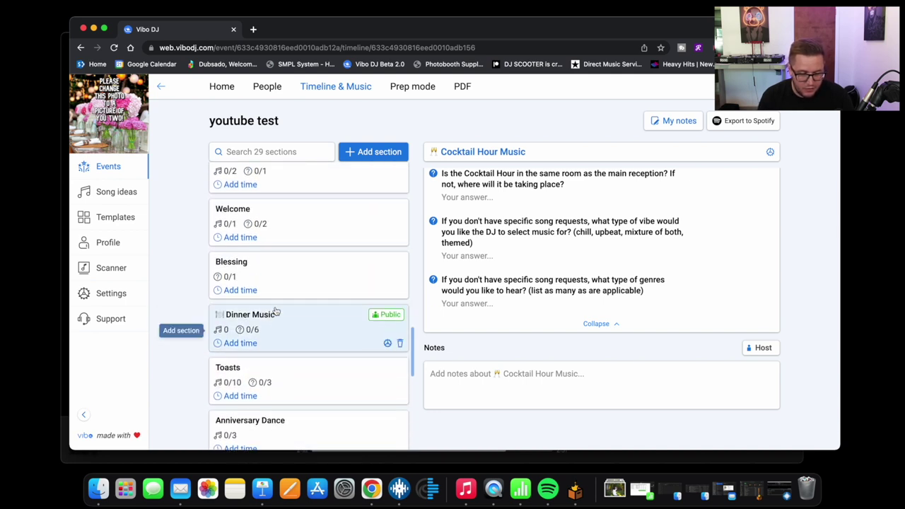
{"action": "scroll", "coordinate": [276, 311], "scroll_direction": "down", "scroll_amount": 10}
{"action": "scroll", "coordinate": [276, 312], "scroll_direction": "up", "scroll_amount": 10}
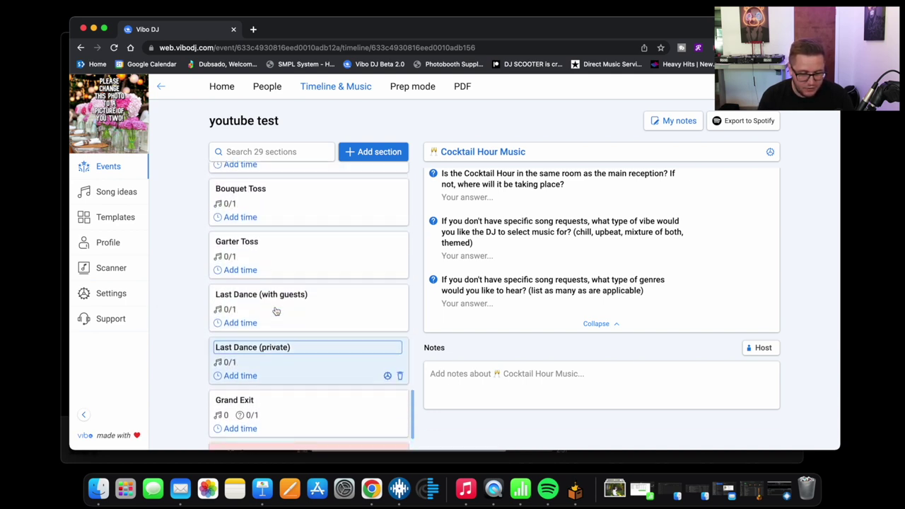
{"action": "scroll", "coordinate": [276, 311], "scroll_direction": "up", "scroll_amount": 10}
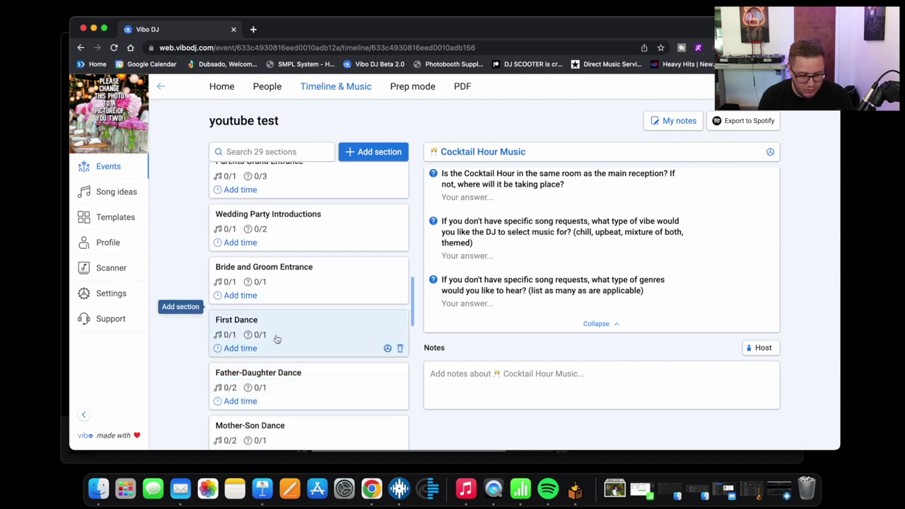
{"action": "left_click", "coordinate": [276, 329]}
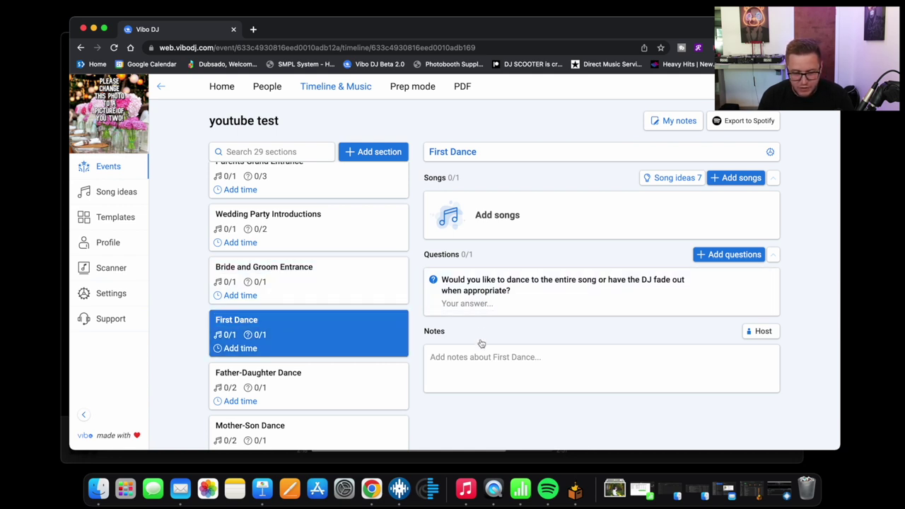
{"action": "left_click", "coordinate": [466, 359]}
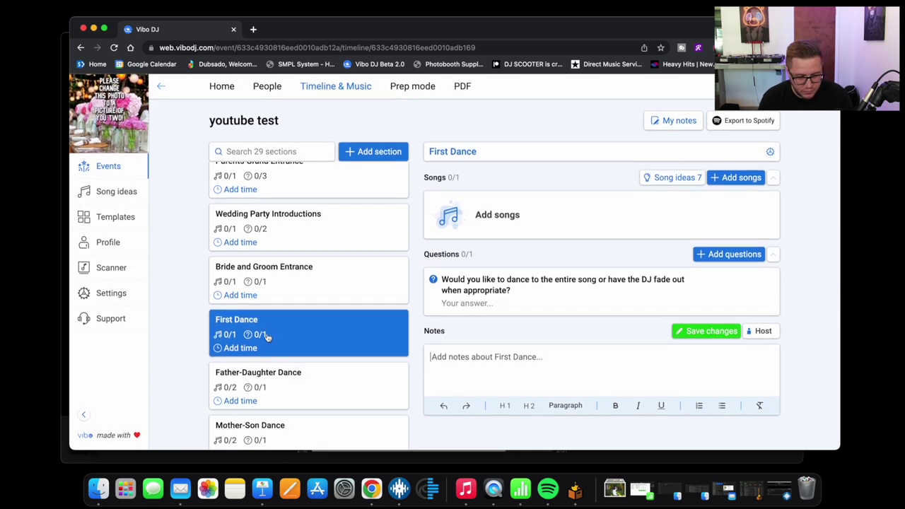
{"action": "left_click", "coordinate": [284, 376]}
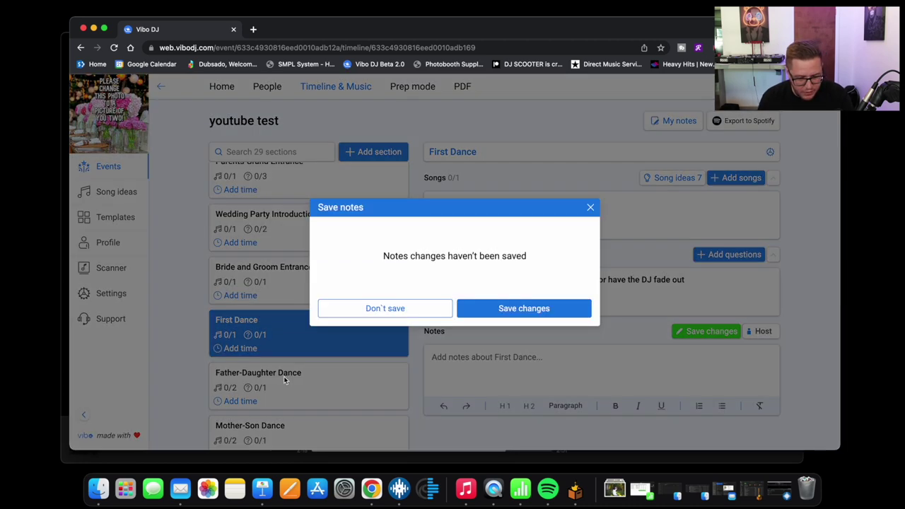
{"action": "left_click", "coordinate": [496, 309]}
Move the Father-Daughter Dance and Mother-Son Dance sections to between Dinner Music and Toasts
{"action": "scroll", "coordinate": [343, 322], "scroll_direction": "down", "scroll_amount": 4}
{"action": "scroll", "coordinate": [342, 322], "scroll_direction": "up", "scroll_amount": 2}
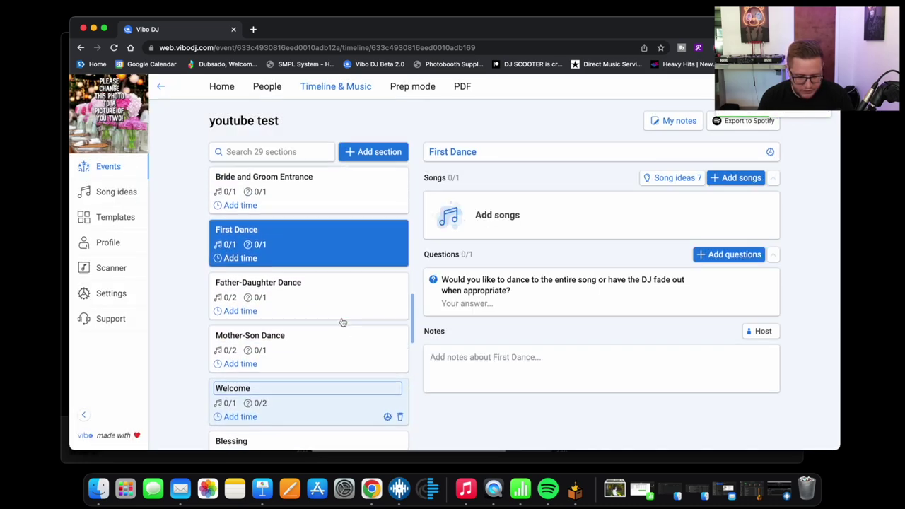
{"action": "scroll", "coordinate": [341, 320], "scroll_direction": "down", "scroll_amount": 3}
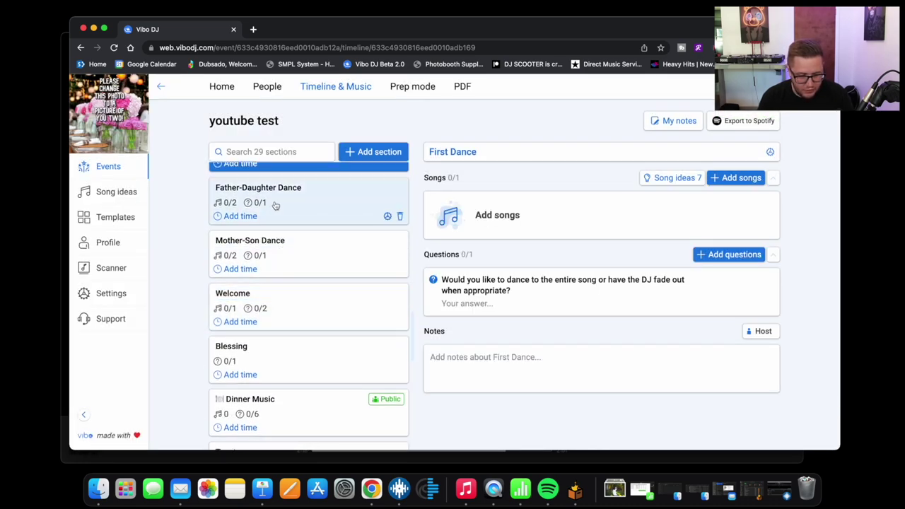
{"action": "left_click_drag", "start_coordinate": [283, 214], "coordinate": [285, 388]}
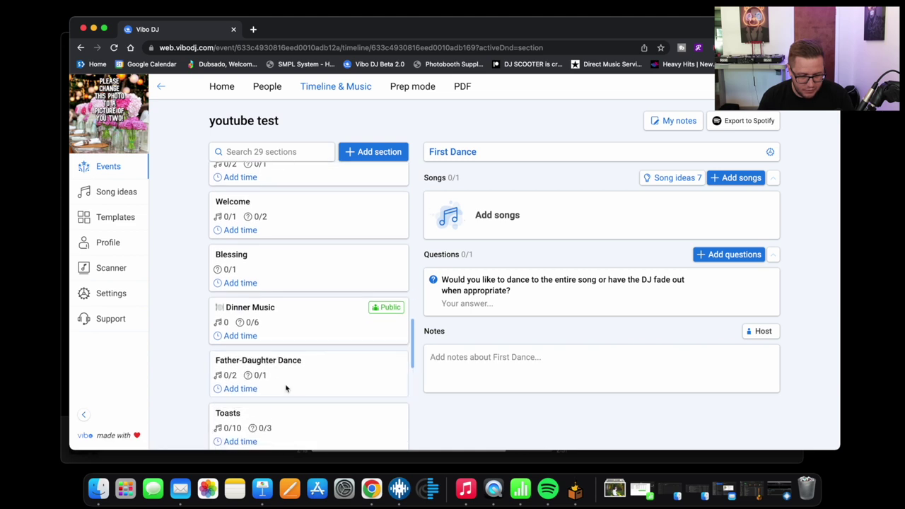
{"action": "left_click_drag", "start_coordinate": [278, 247], "coordinate": [264, 366]}
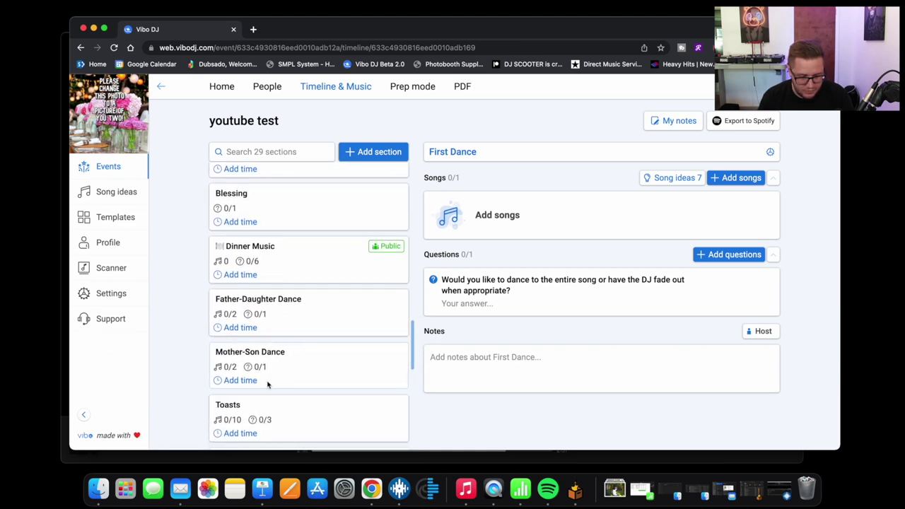
Move the Toasts section up the timeline to between Welcome and Blessing
{"action": "left_click_drag", "start_coordinate": [256, 410], "coordinate": [257, 246]}
{"action": "scroll", "coordinate": [256, 244], "scroll_direction": "up", "scroll_amount": 2}
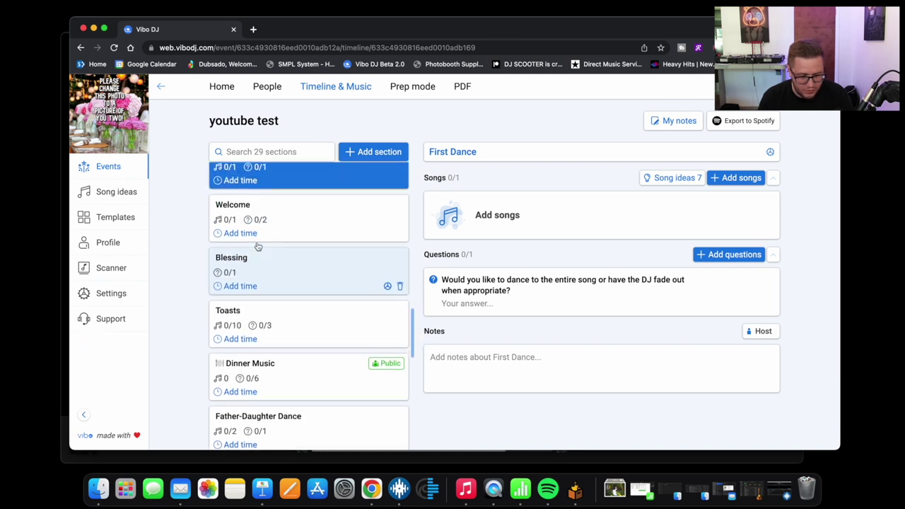
{"action": "left_click_drag", "start_coordinate": [255, 322], "coordinate": [254, 267]}
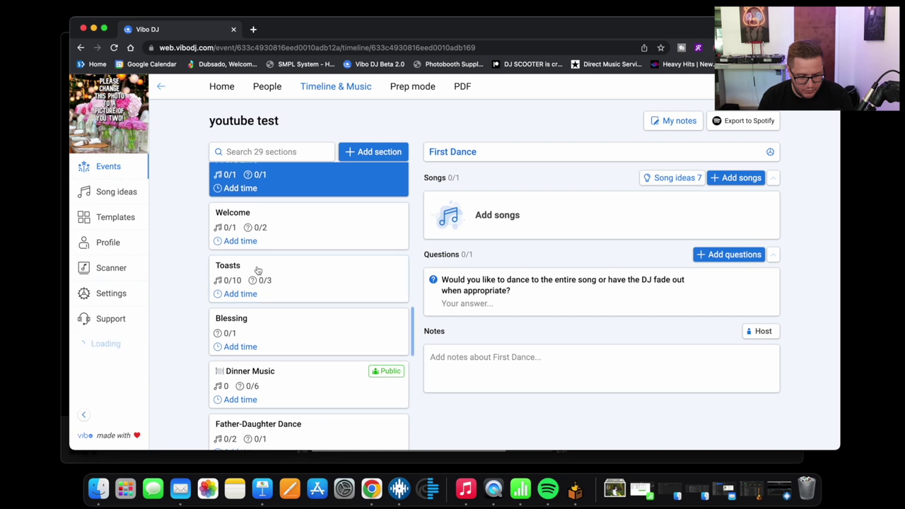
Answer the Welcome section's question about the official welcome with the bride's father and his name, and open the Toasts section
{"action": "scroll", "coordinate": [253, 268], "scroll_direction": "up", "scroll_amount": 1}
{"action": "left_click", "coordinate": [243, 251]}
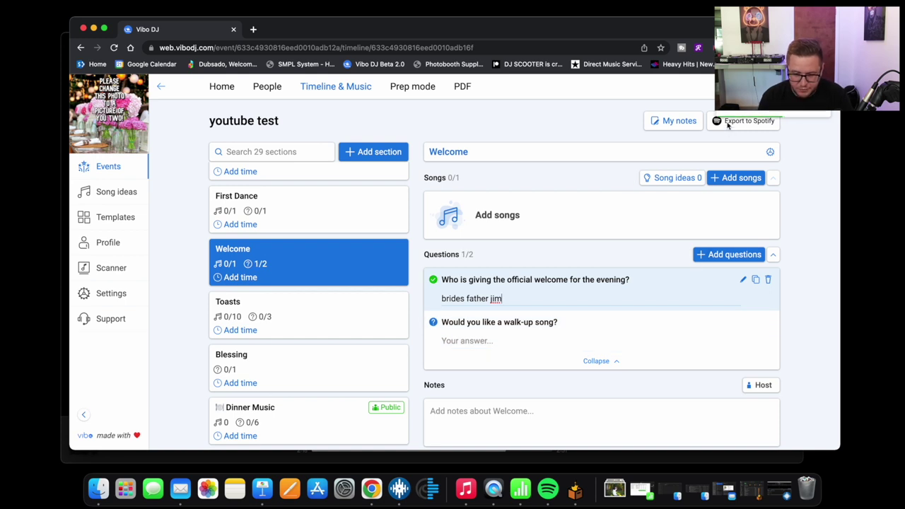
{"action": "left_click", "coordinate": [244, 311]}
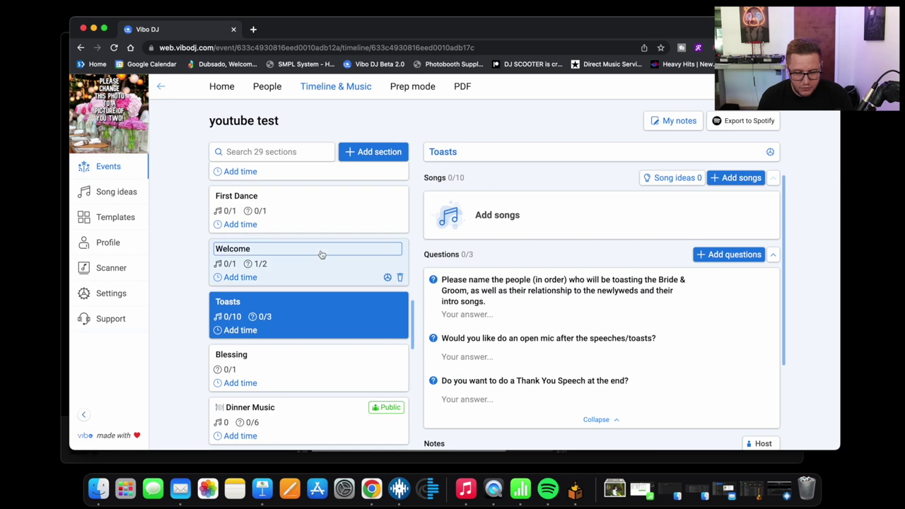
Look through the whole event timeline, from the Lets Get Started section to Don't Play
{"action": "scroll", "coordinate": [321, 255], "scroll_direction": "up", "scroll_amount": 5}
{"action": "scroll", "coordinate": [321, 254], "scroll_direction": "up", "scroll_amount": 5}
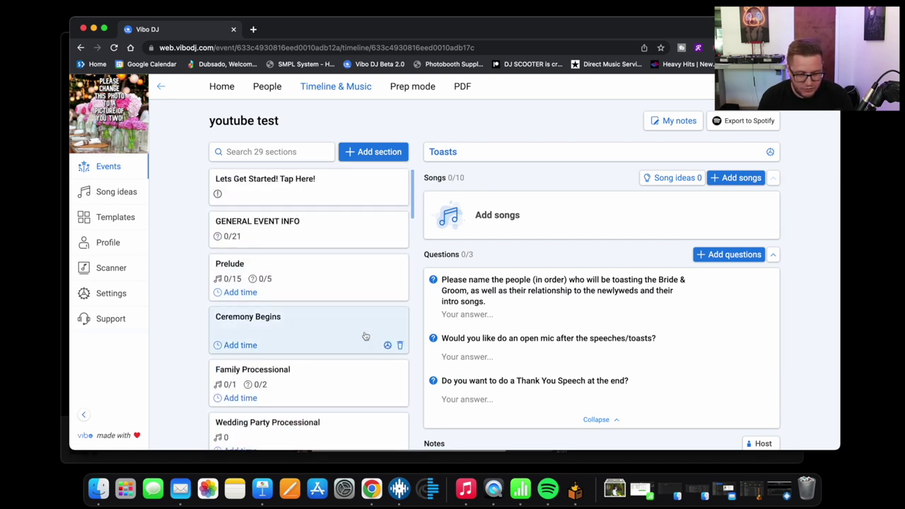
{"action": "scroll", "coordinate": [343, 287], "scroll_direction": "down", "scroll_amount": 8}
{"action": "scroll", "coordinate": [407, 273], "scroll_direction": "down", "scroll_amount": 10}
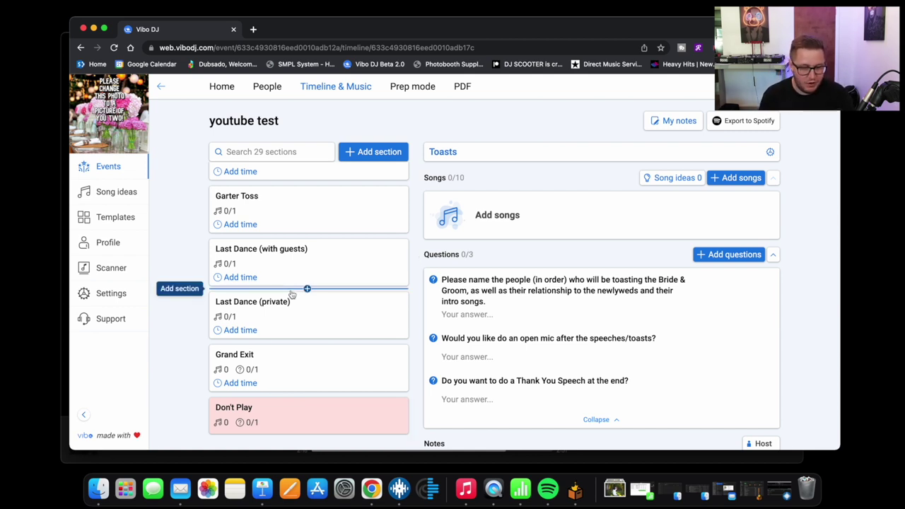
{"action": "scroll", "coordinate": [291, 293], "scroll_direction": "up", "scroll_amount": 20}
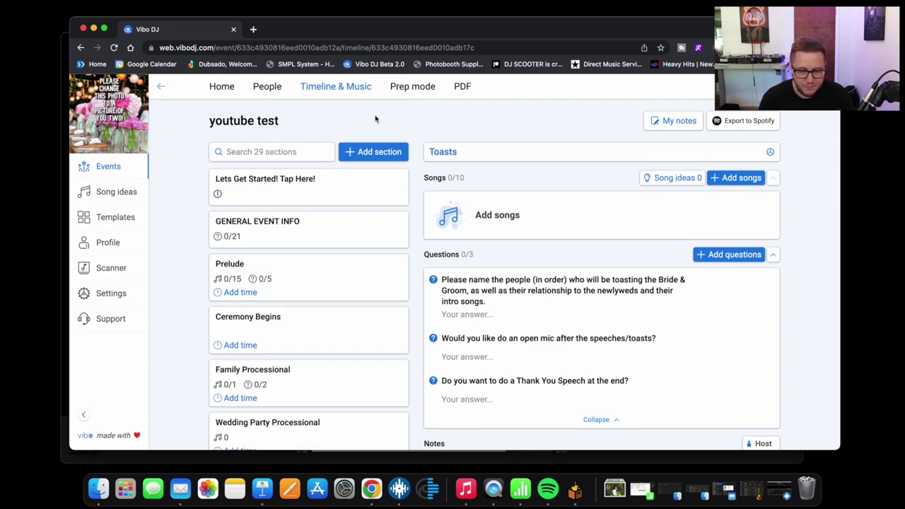
Open the event's Prep mode and dismiss the device choice without selecting a computer
{"action": "left_click", "coordinate": [417, 87]}
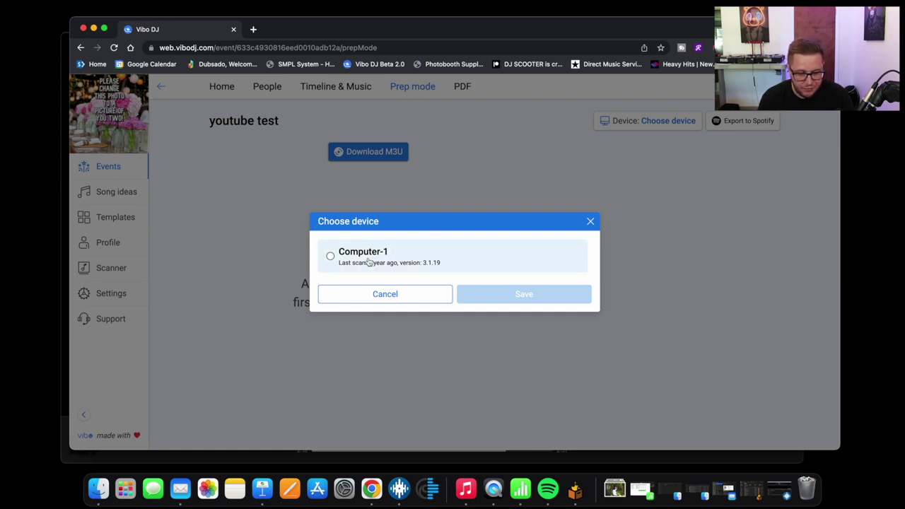
{"action": "left_click", "coordinate": [591, 222]}
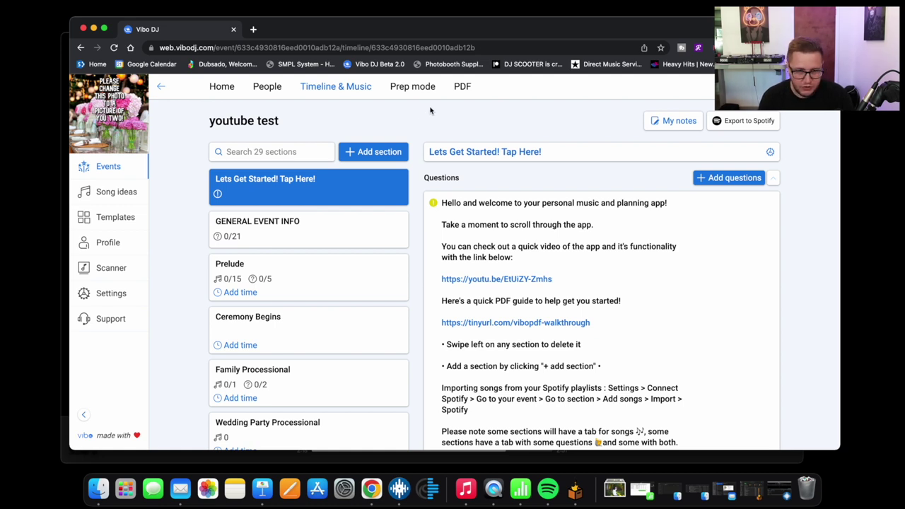
Open the event's PDF export and review the presets, layout options and sections included in the timeline layout
{"action": "left_click", "coordinate": [462, 87]}
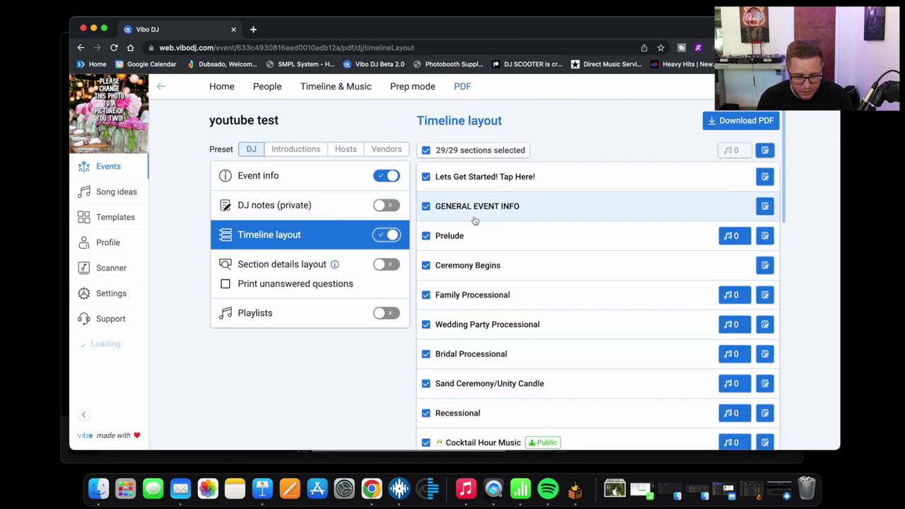
{"action": "scroll", "coordinate": [511, 269], "scroll_direction": "down", "scroll_amount": 5}
{"action": "scroll", "coordinate": [511, 270], "scroll_direction": "down", "scroll_amount": 3}
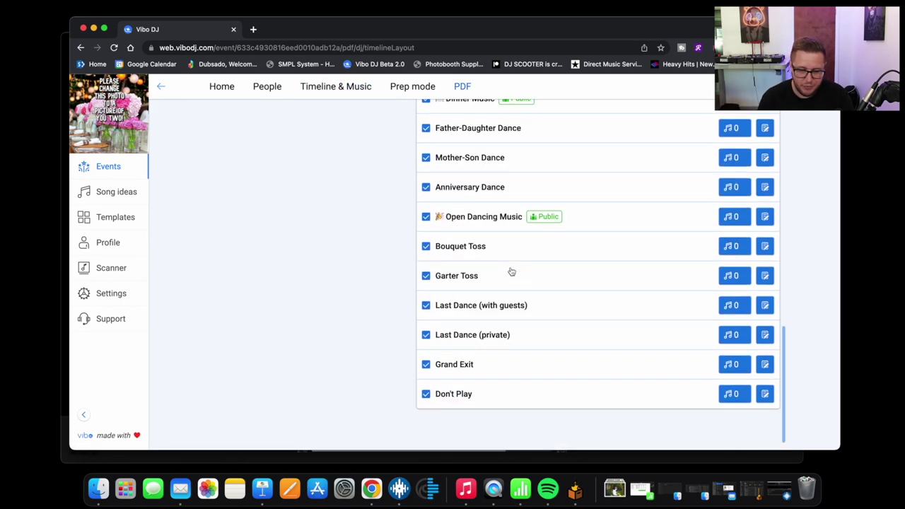
{"action": "scroll", "coordinate": [511, 271], "scroll_direction": "up", "scroll_amount": 10}
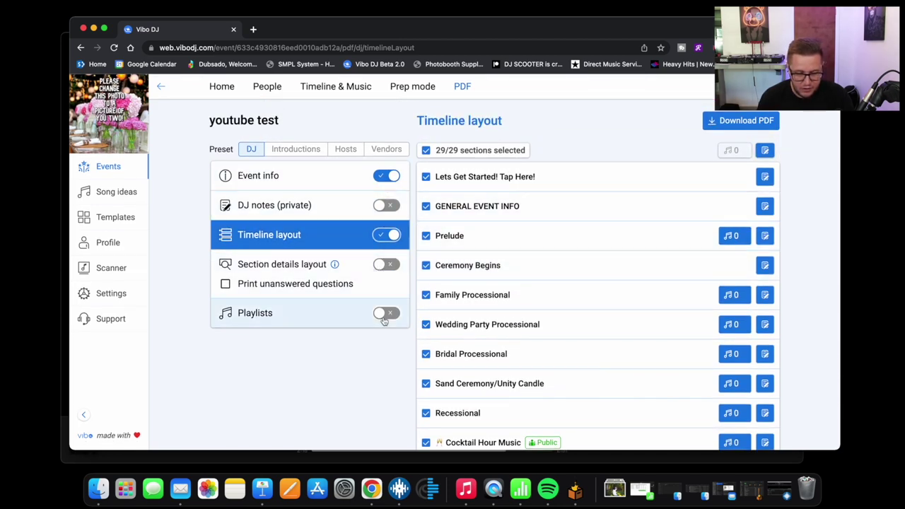
{"action": "scroll", "coordinate": [404, 306], "scroll_direction": "down", "scroll_amount": 2}
{"action": "scroll", "coordinate": [439, 353], "scroll_direction": "down", "scroll_amount": 1}
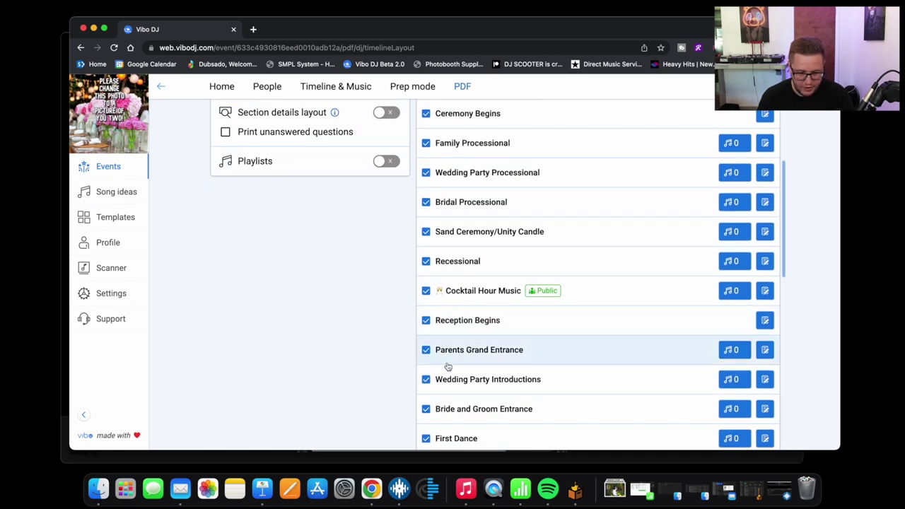
{"action": "scroll", "coordinate": [481, 358], "scroll_direction": "up", "scroll_amount": 3}
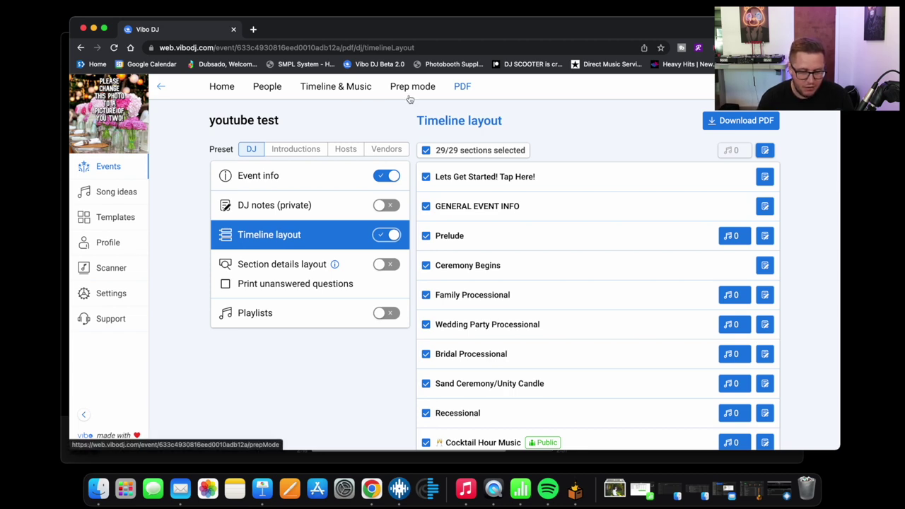
Return to the upcoming events and open the Oct 7th 2022 wedding at Baker Lofts to examine its planning progress and settings
{"action": "left_click", "coordinate": [108, 166]}
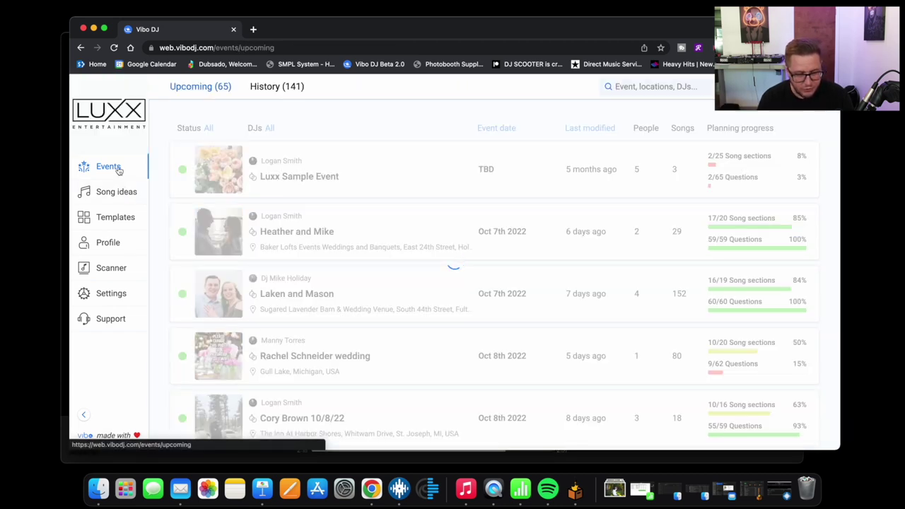
{"action": "scroll", "coordinate": [308, 178], "scroll_direction": "down", "scroll_amount": 2}
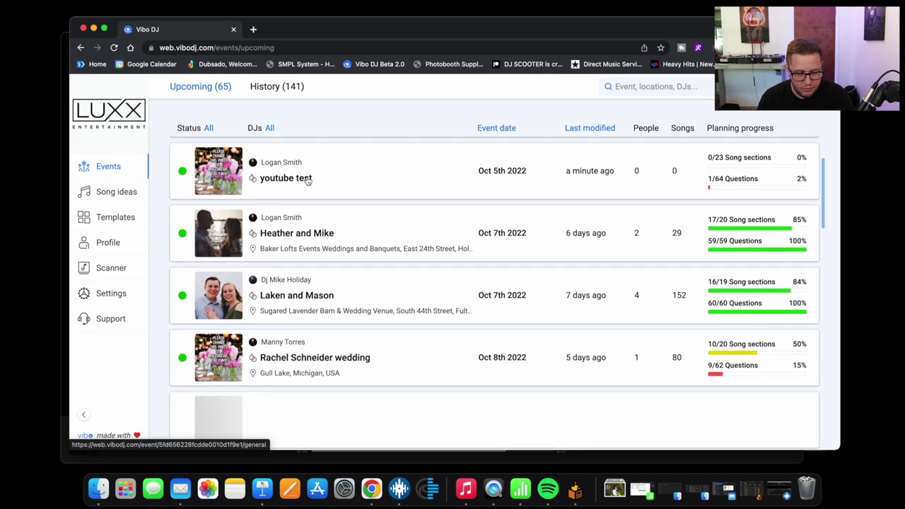
{"action": "left_click", "coordinate": [296, 238]}
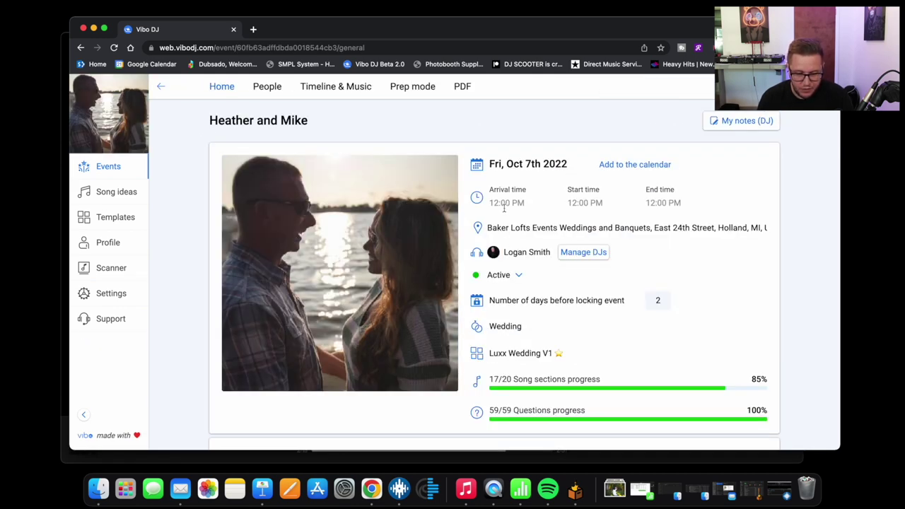
{"action": "scroll", "coordinate": [481, 236], "scroll_direction": "down", "scroll_amount": 1}
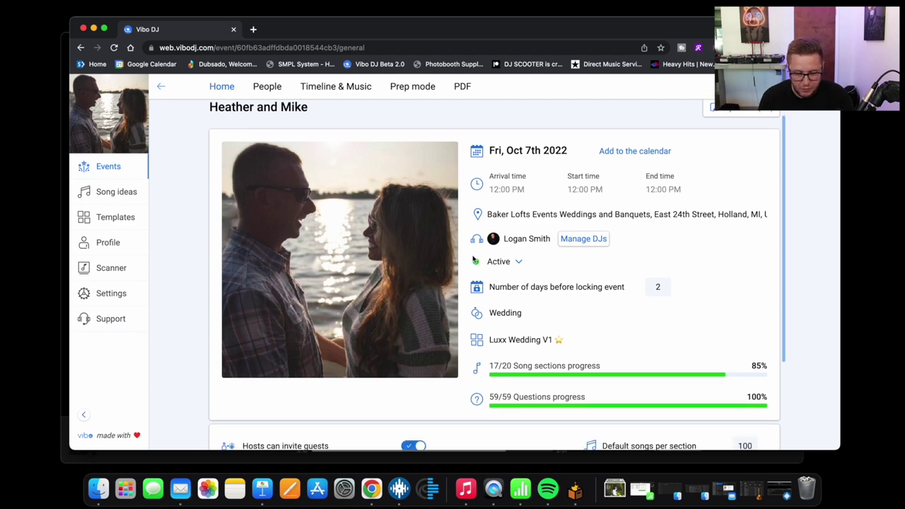
{"action": "scroll", "coordinate": [473, 258], "scroll_direction": "up", "scroll_amount": 1}
{"action": "scroll", "coordinate": [501, 283], "scroll_direction": "down", "scroll_amount": 3}
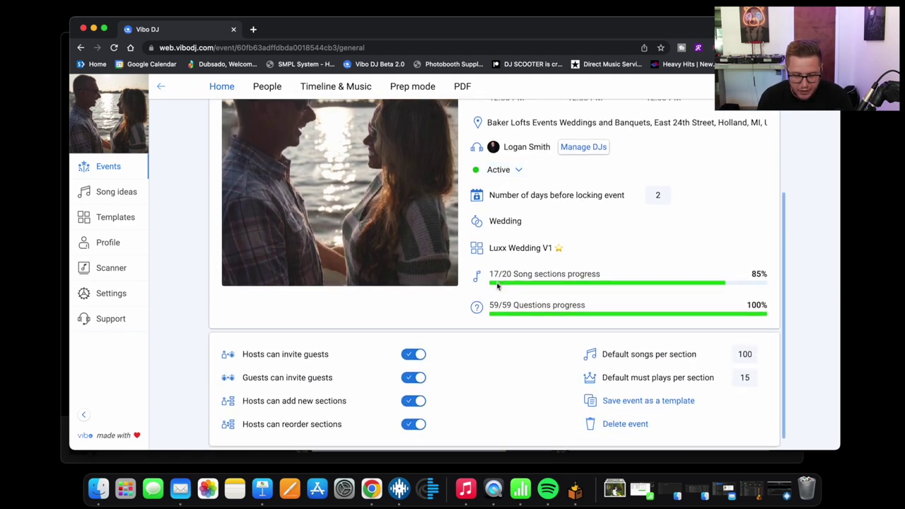
{"action": "scroll", "coordinate": [562, 317], "scroll_direction": "down", "scroll_amount": 1}
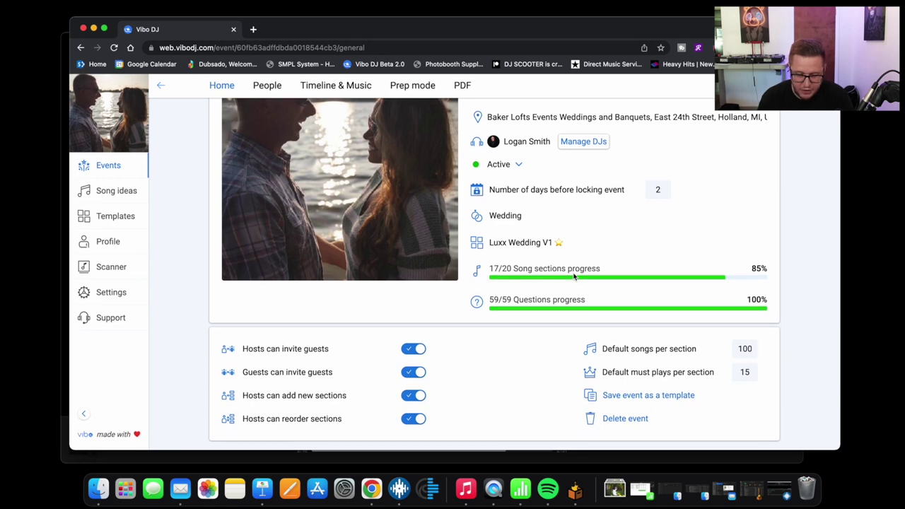
Open the wedding's timeline and review the songs, questions and host notes in the Prelude section
{"action": "scroll", "coordinate": [574, 276], "scroll_direction": "up", "scroll_amount": 3}
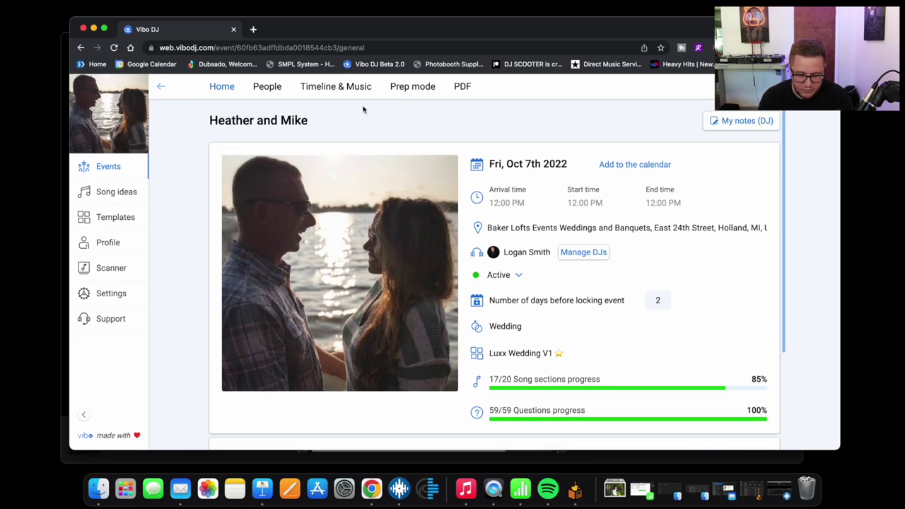
{"action": "left_click", "coordinate": [337, 87]}
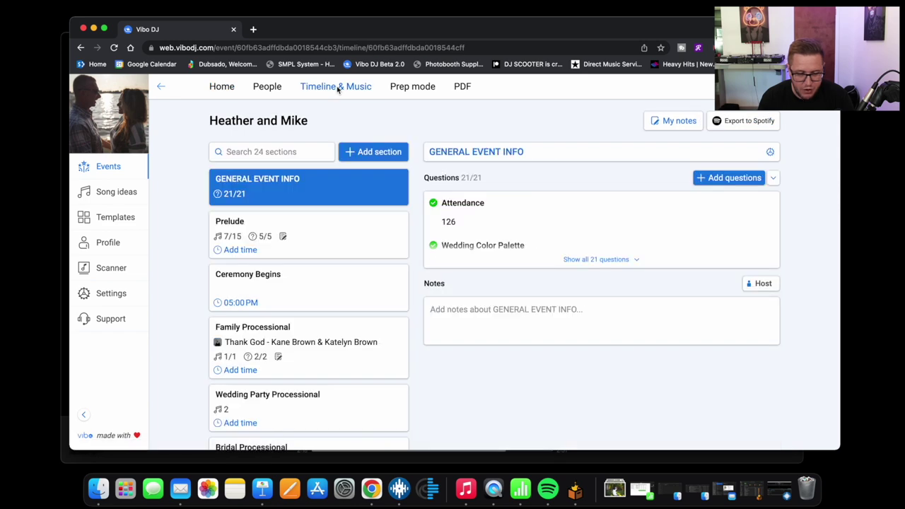
{"action": "scroll", "coordinate": [318, 283], "scroll_direction": "down", "scroll_amount": 1}
{"action": "scroll", "coordinate": [316, 277], "scroll_direction": "up", "scroll_amount": 1}
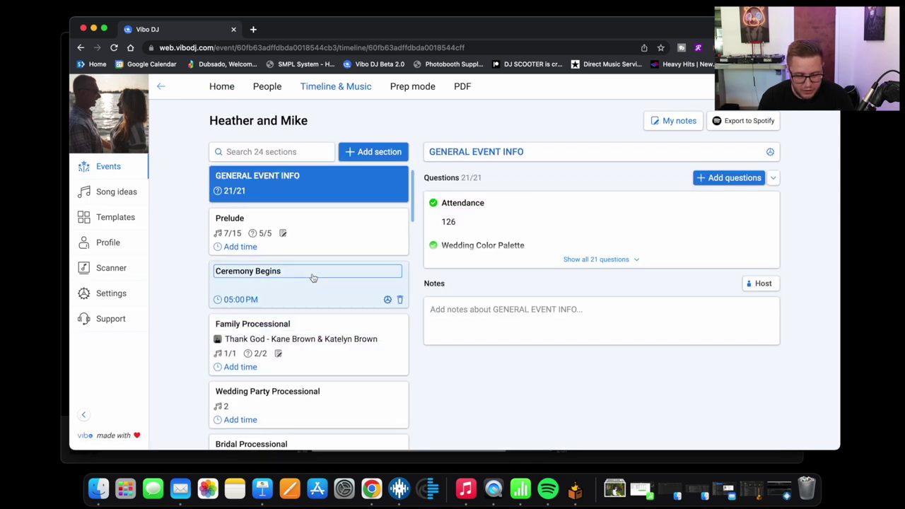
{"action": "left_click", "coordinate": [240, 233]}
{"action": "scroll", "coordinate": [481, 398], "scroll_direction": "down", "scroll_amount": 2}
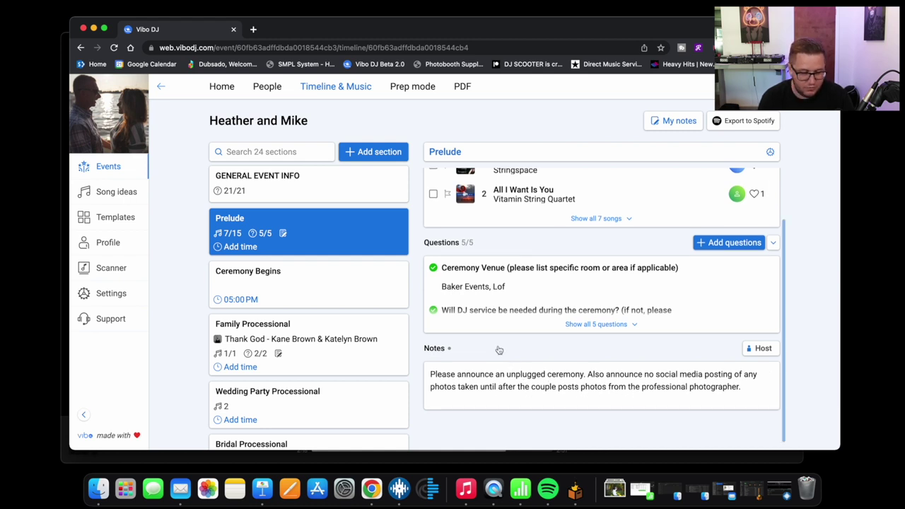
{"action": "scroll", "coordinate": [499, 349], "scroll_direction": "up", "scroll_amount": 2}
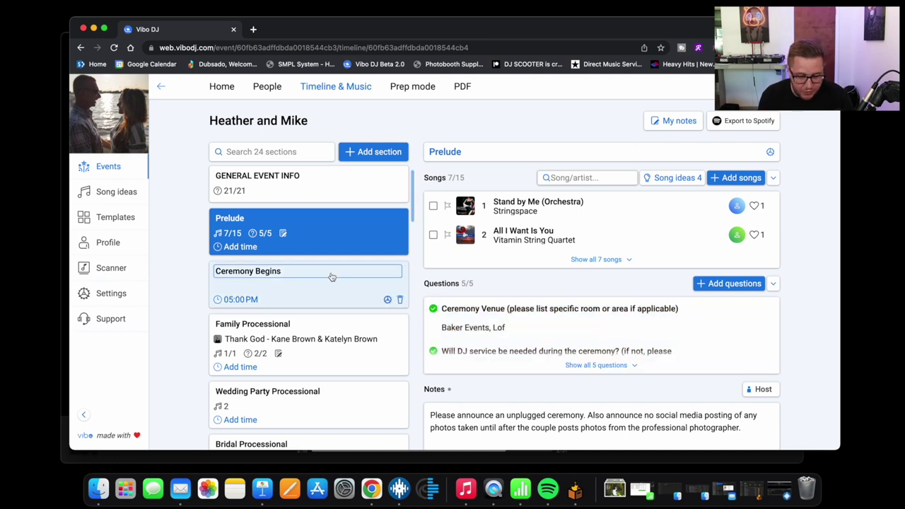
Examine the Family Processional and Recessional sections, including their songs and exit-order notes
{"action": "scroll", "coordinate": [332, 276], "scroll_direction": "down", "scroll_amount": 3}
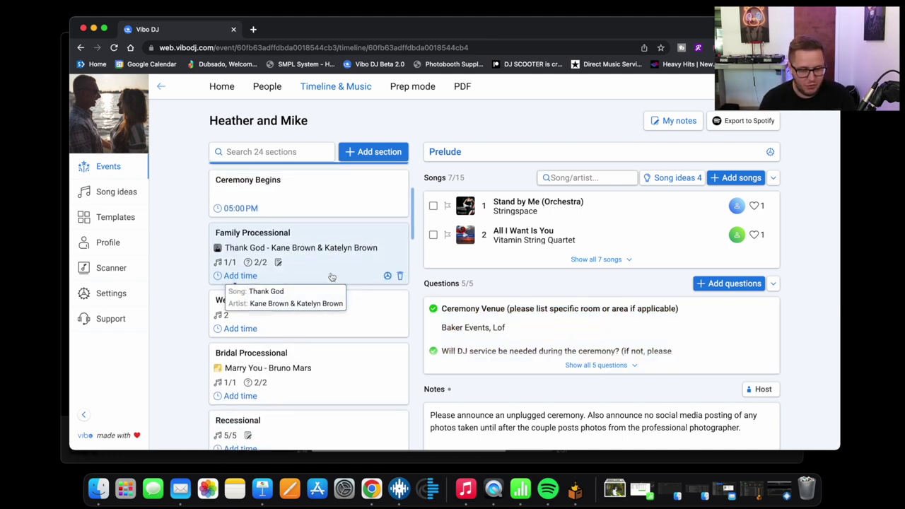
{"action": "left_click", "coordinate": [288, 257]}
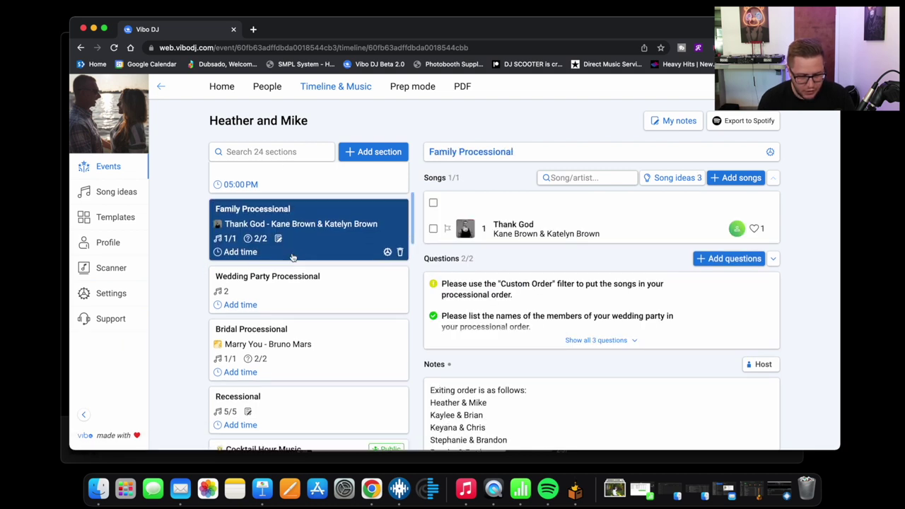
{"action": "scroll", "coordinate": [293, 257], "scroll_direction": "down", "scroll_amount": 2}
{"action": "scroll", "coordinate": [471, 386], "scroll_direction": "down", "scroll_amount": 2}
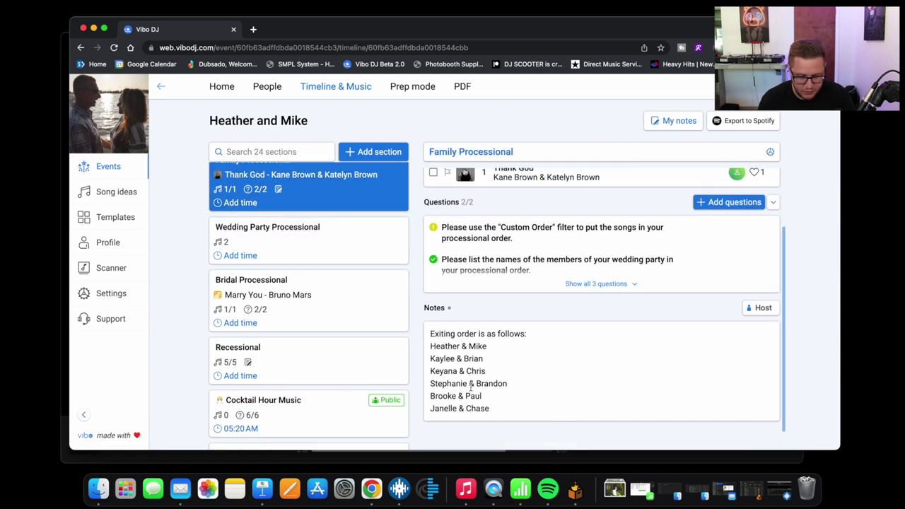
{"action": "scroll", "coordinate": [471, 387], "scroll_direction": "up", "scroll_amount": 1}
{"action": "scroll", "coordinate": [304, 301], "scroll_direction": "down", "scroll_amount": 3}
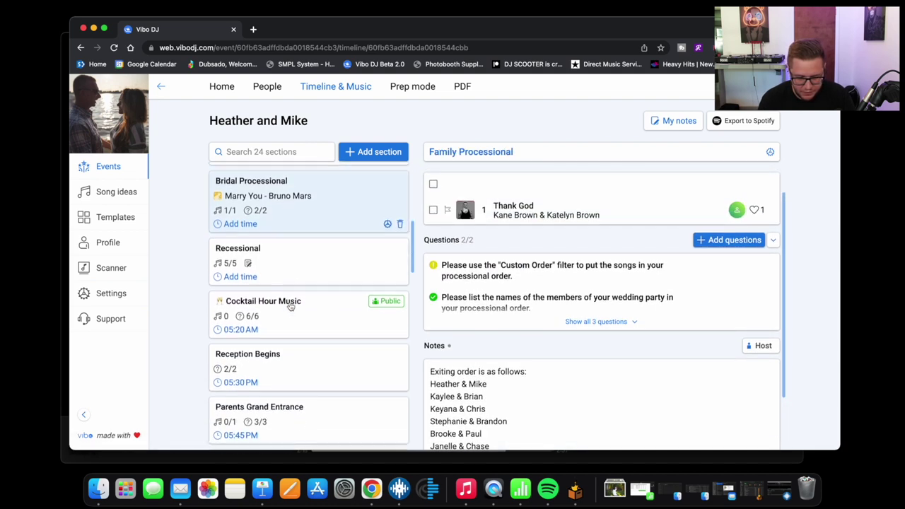
{"action": "left_click", "coordinate": [240, 248]}
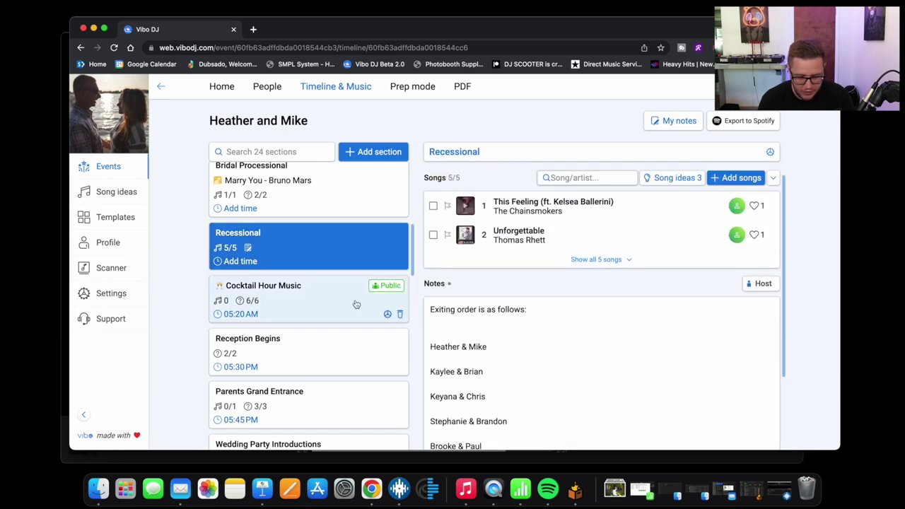
{"action": "scroll", "coordinate": [357, 304], "scroll_direction": "up", "scroll_amount": 5}
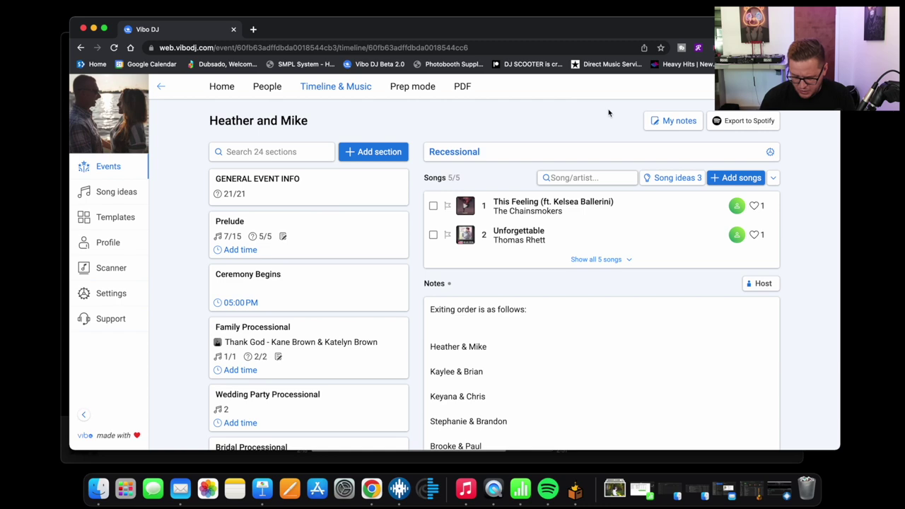
Export all songs of the Prelude section to a Spotify playlist in top-voted order, keeping the suggested title
{"action": "left_click", "coordinate": [717, 121]}
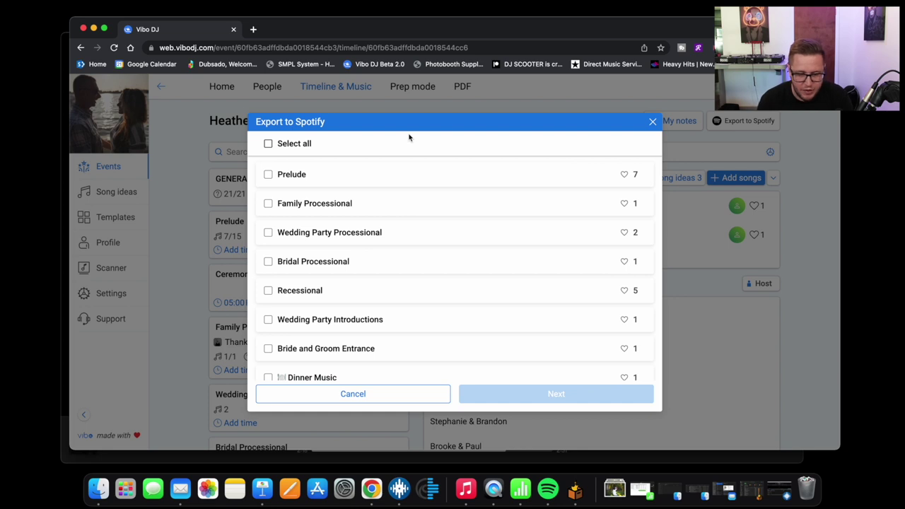
{"action": "left_click", "coordinate": [268, 176]}
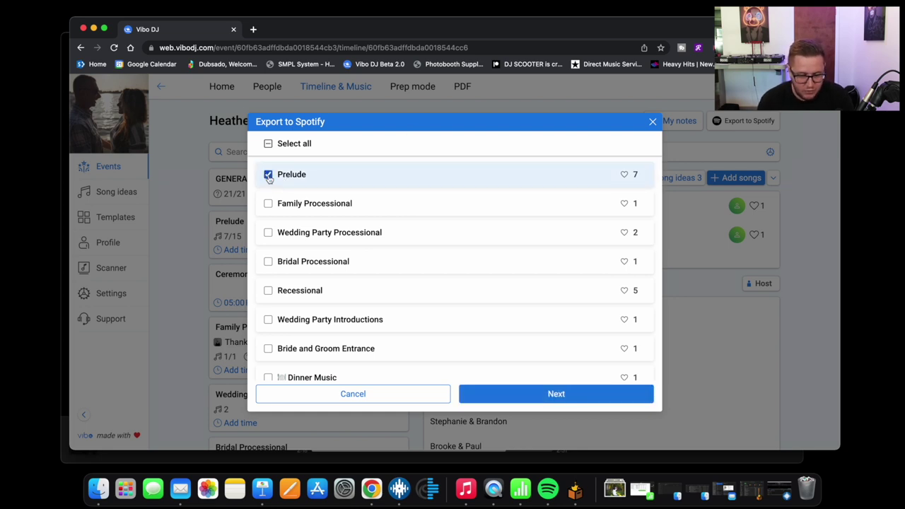
{"action": "left_click", "coordinate": [526, 396]}
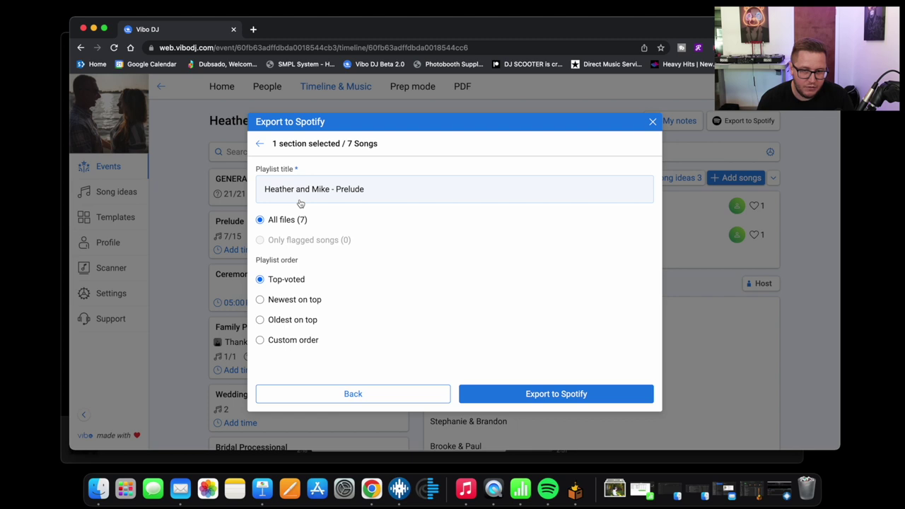
{"action": "left_click", "coordinate": [539, 396]}
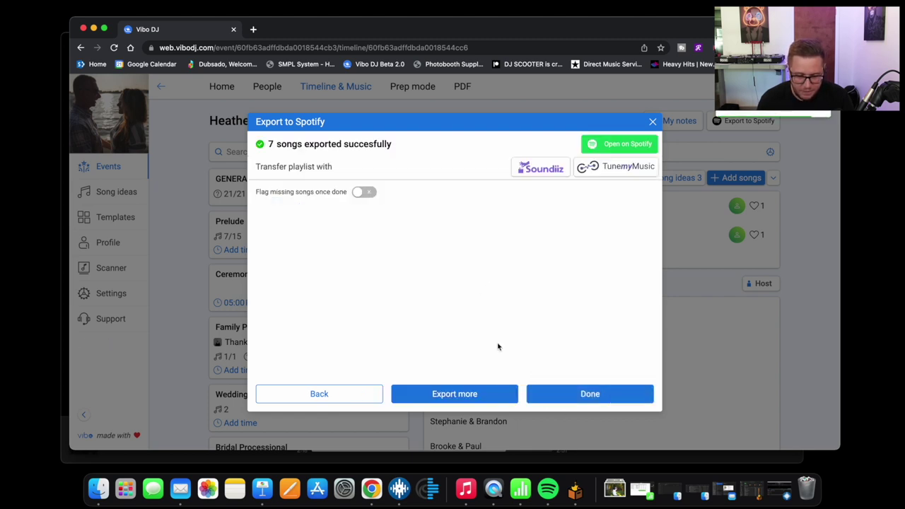
Switch to Spotify, create a playlist folder named after the couple, and move the exported Prelude playlist into it
{"action": "left_click", "coordinate": [549, 489]}
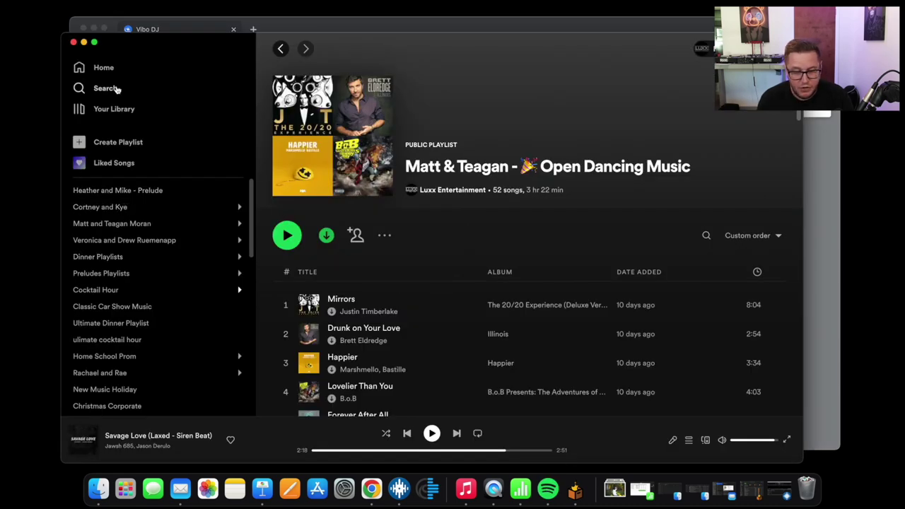
{"action": "left_click", "coordinate": [129, 10]}
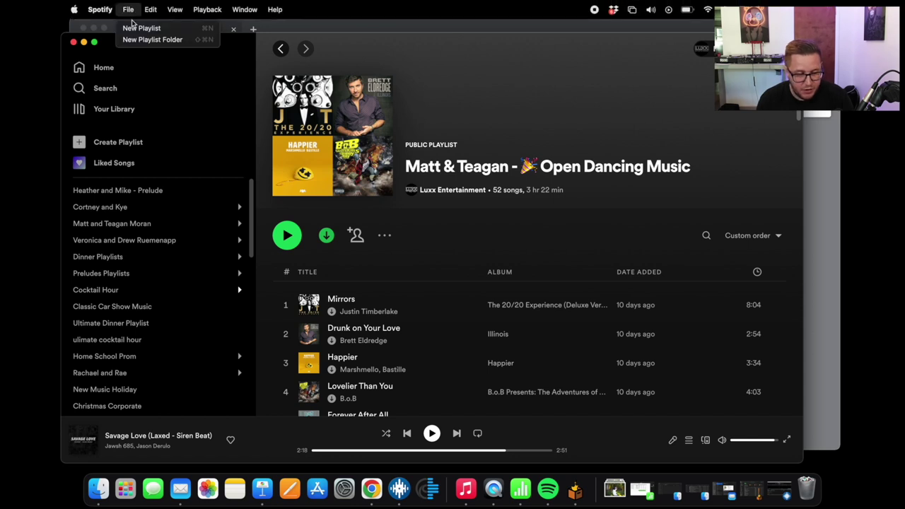
{"action": "left_click", "coordinate": [152, 40]}
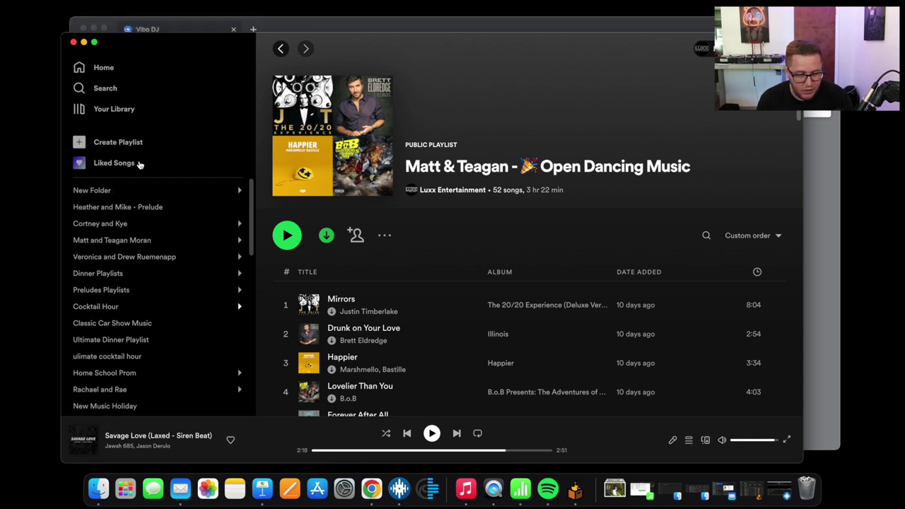
{"action": "right_click", "coordinate": [100, 194]}
{"action": "left_click", "coordinate": [113, 208]}
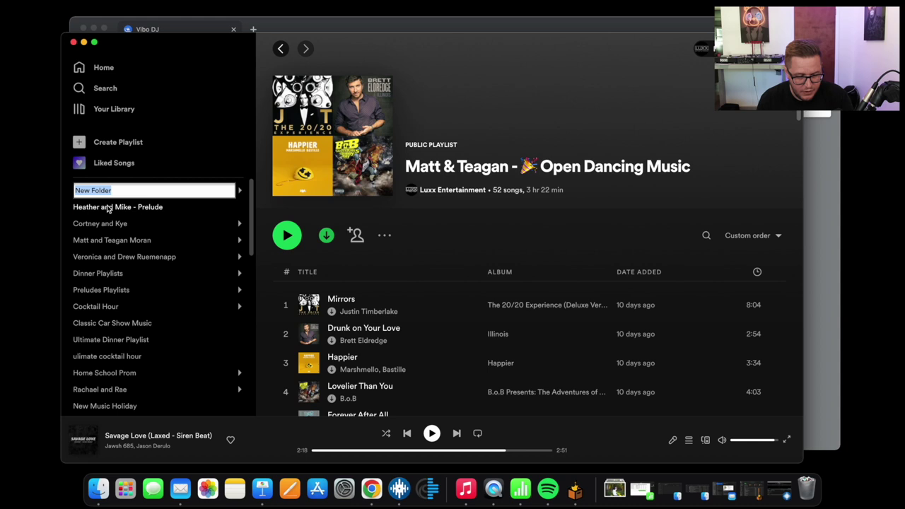
{"action": "type", "text": "heather and"}
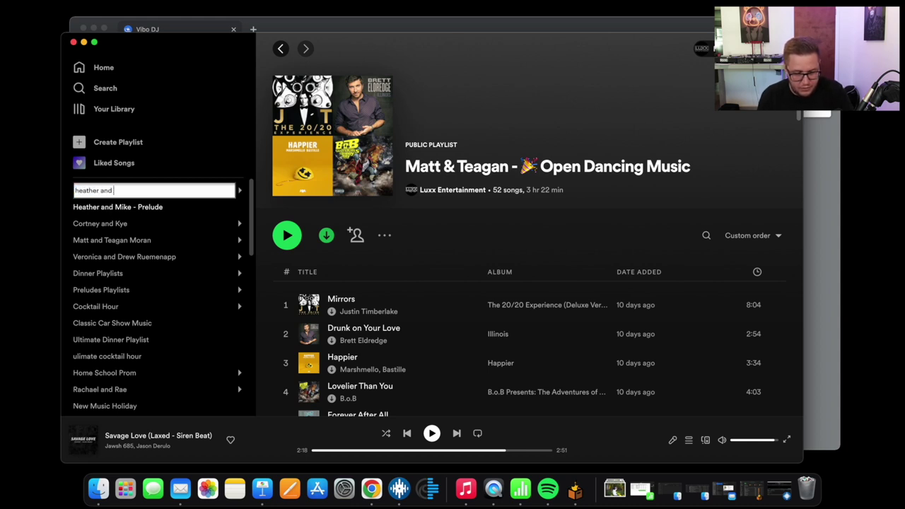
{"action": "type", "text": " mike"}
{"action": "key", "text": "Return"}
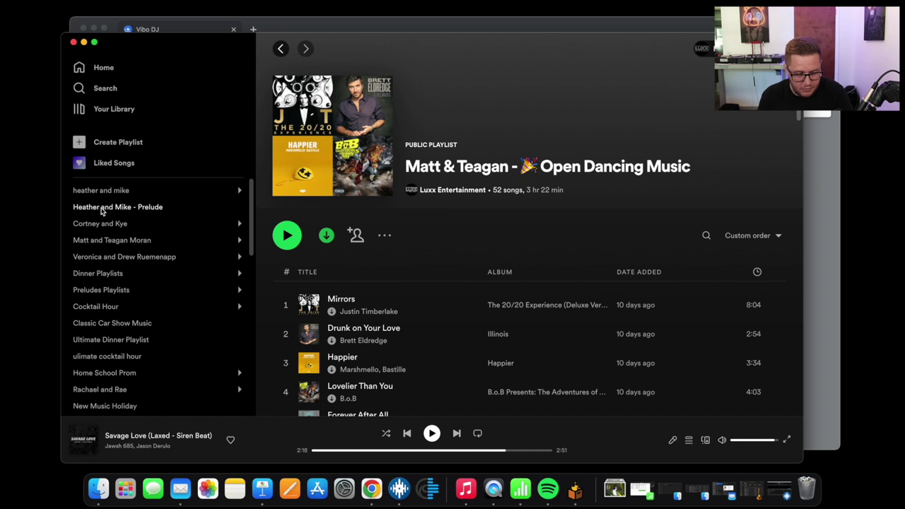
{"action": "left_click_drag", "start_coordinate": [102, 211], "coordinate": [117, 198]}
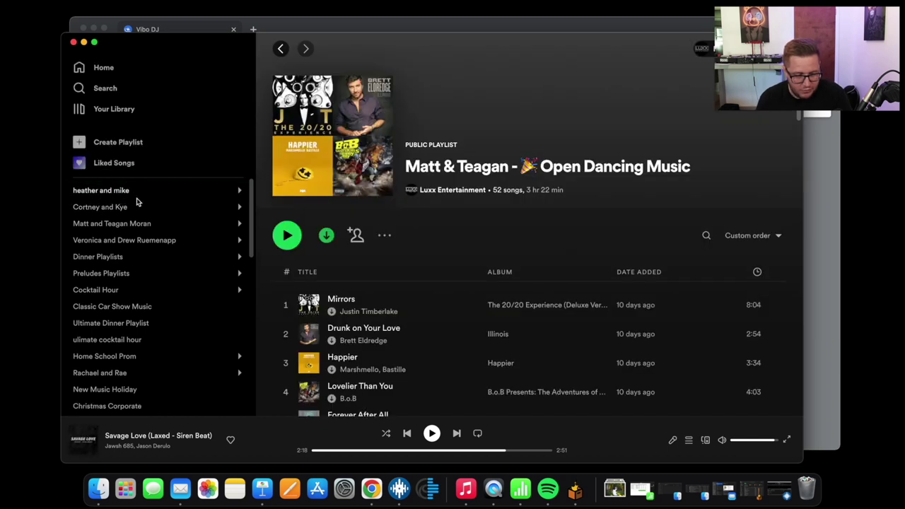
{"action": "left_click", "coordinate": [239, 191]}
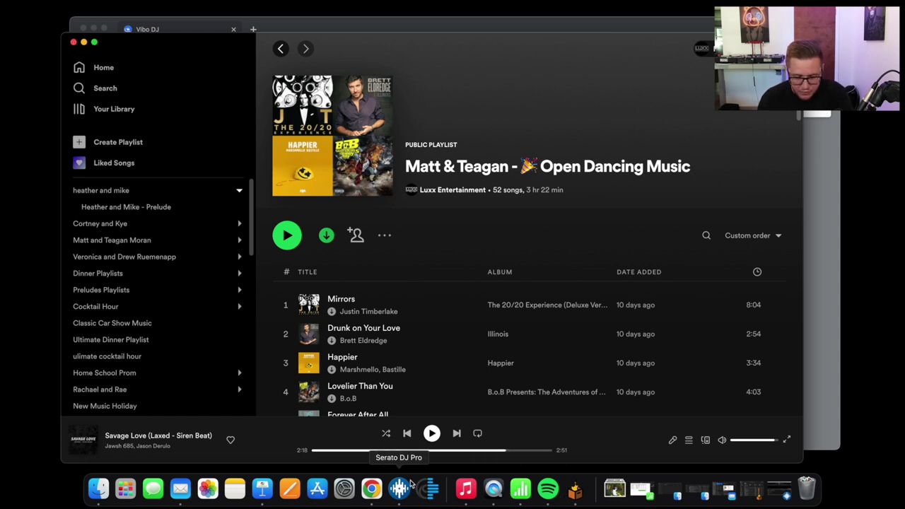
Return to Vibo and set up another Spotify export with only the Family, Wedding Party and Bridal Processional and Recessional sections
{"action": "left_click", "coordinate": [375, 491]}
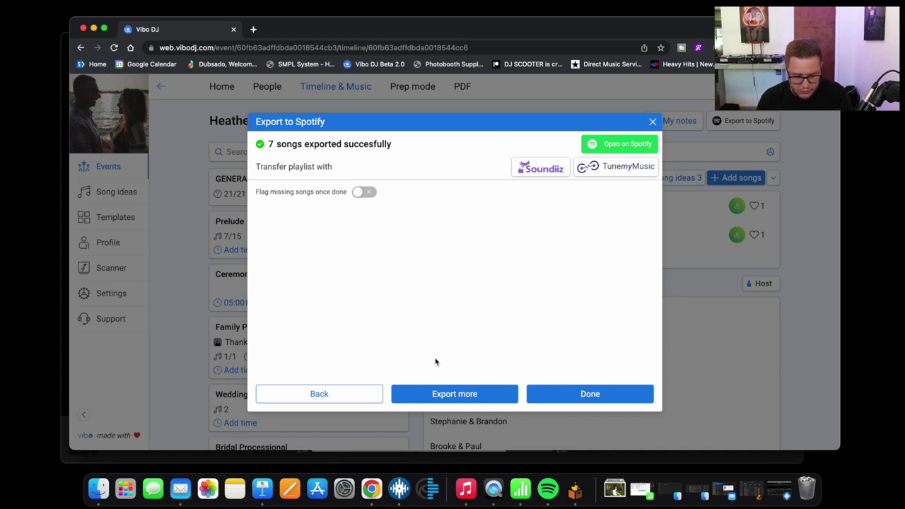
{"action": "left_click", "coordinate": [467, 394]}
{"action": "left_click", "coordinate": [292, 174]}
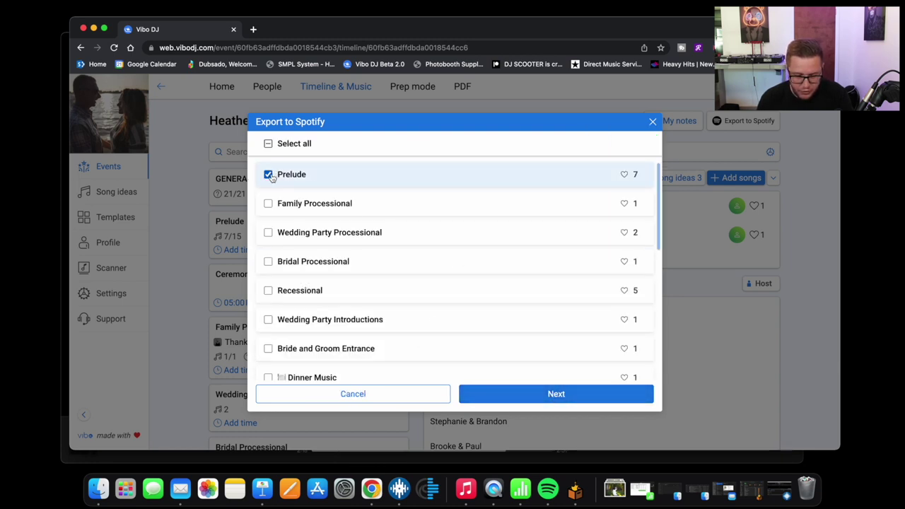
{"action": "scroll", "coordinate": [317, 191], "scroll_direction": "down", "scroll_amount": 1}
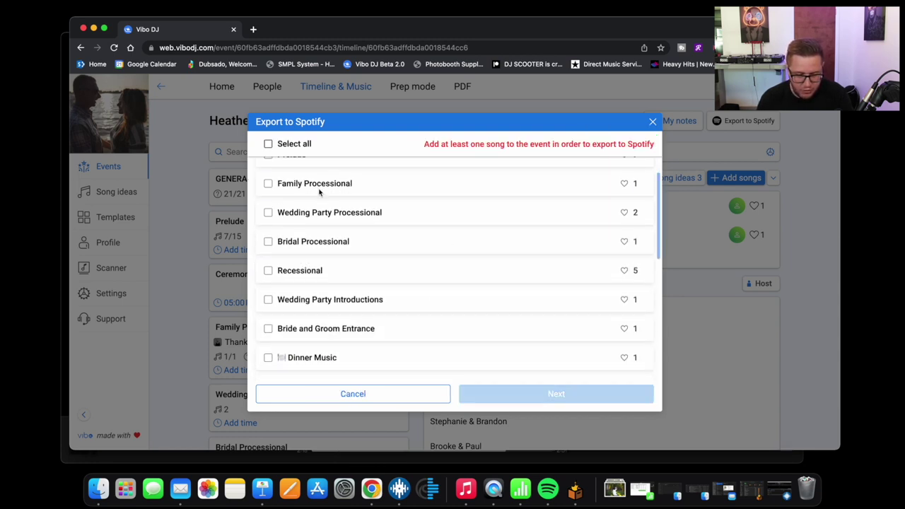
{"action": "left_click", "coordinate": [268, 186]}
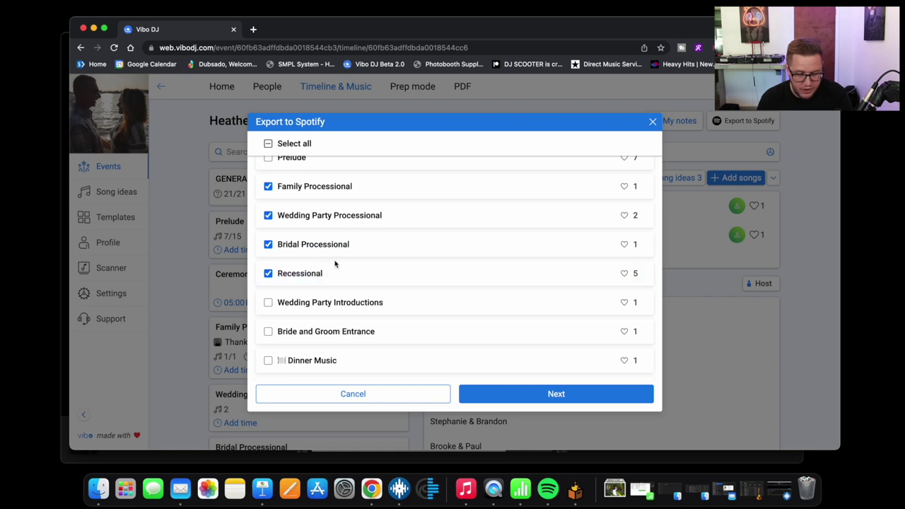
{"action": "left_click", "coordinate": [502, 395]}
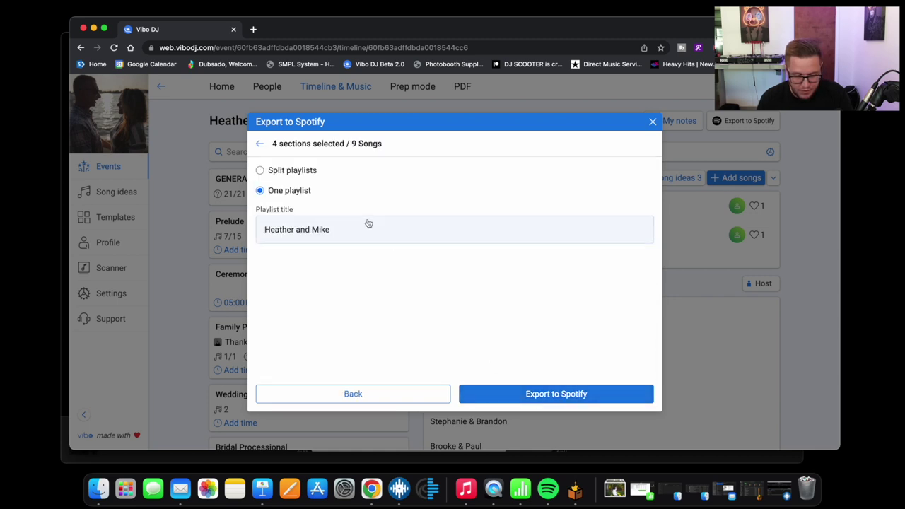
Title the combined playlist "Ceremony" and export the selected sections to Spotify as one playlist
{"action": "left_click", "coordinate": [342, 234]}
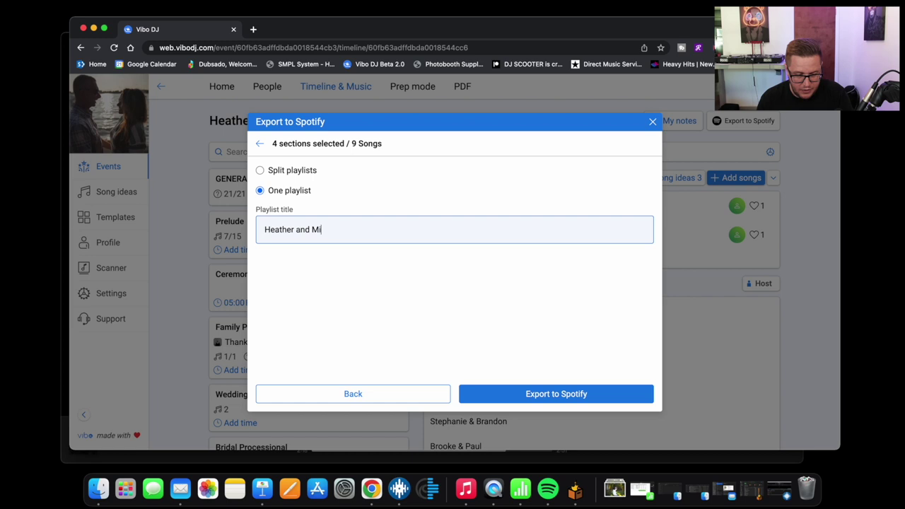
{"action": "key", "text": "BackSpace"}
{"action": "key", "text": "BackSpace"}
{"action": "key", "text": "BackSpace"}
{"action": "key", "text": "BackSpace"}
{"action": "key", "text": "BackSpace"}
{"action": "key", "text": "BackSpace"}
{"action": "key", "text": "BackSpace"}
{"action": "key", "text": "BackSpace"}
{"action": "key", "text": "BackSpace"}
{"action": "type", "text": "Ceremokn"}
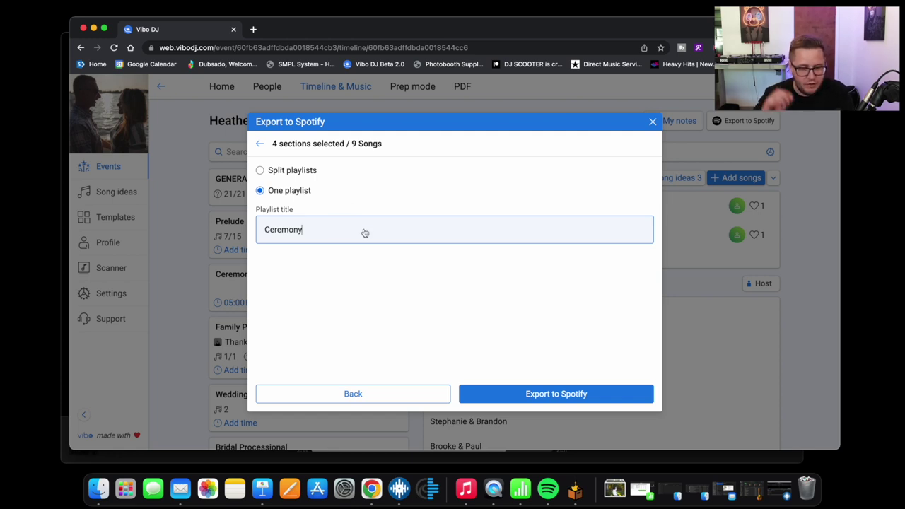
{"action": "left_click", "coordinate": [540, 396]}
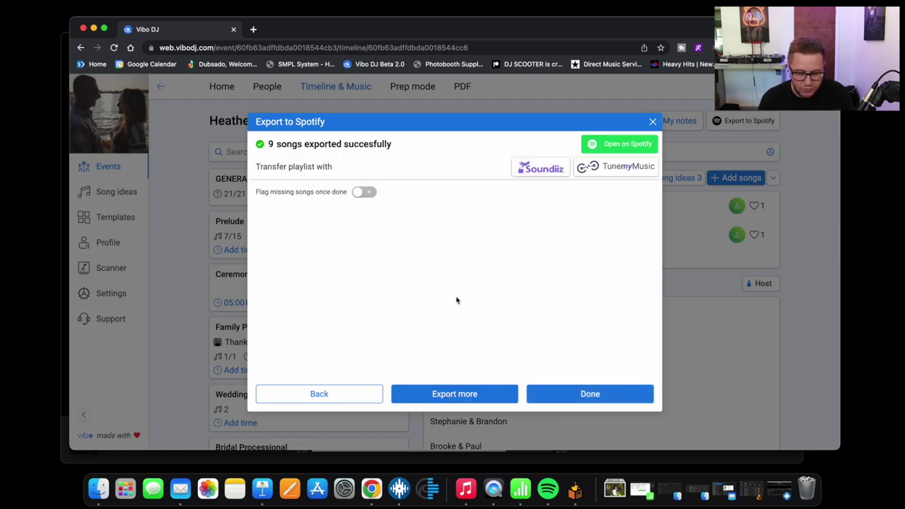
Switch to Spotify and check the playlist list and the couple's folder for the exported ceremony playlist
{"action": "left_click", "coordinate": [549, 488]}
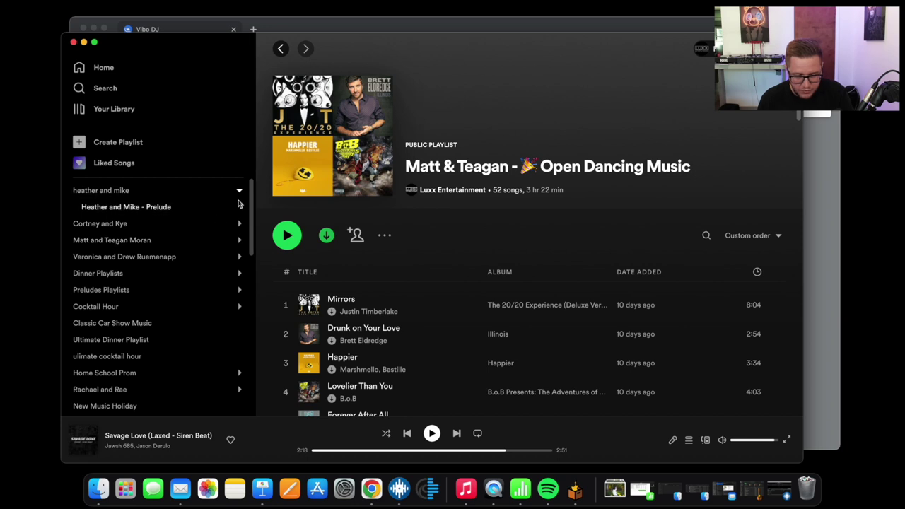
{"action": "left_click", "coordinate": [239, 190]}
{"action": "left_click", "coordinate": [239, 190]}
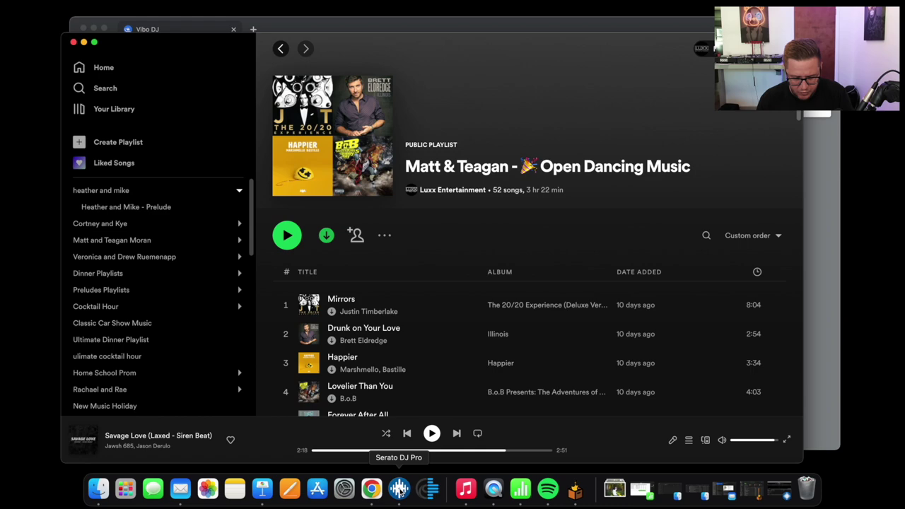
Return to Vibo, start another Spotify export, and deselect the four ceremony sections from the previous export
{"action": "left_click", "coordinate": [372, 490]}
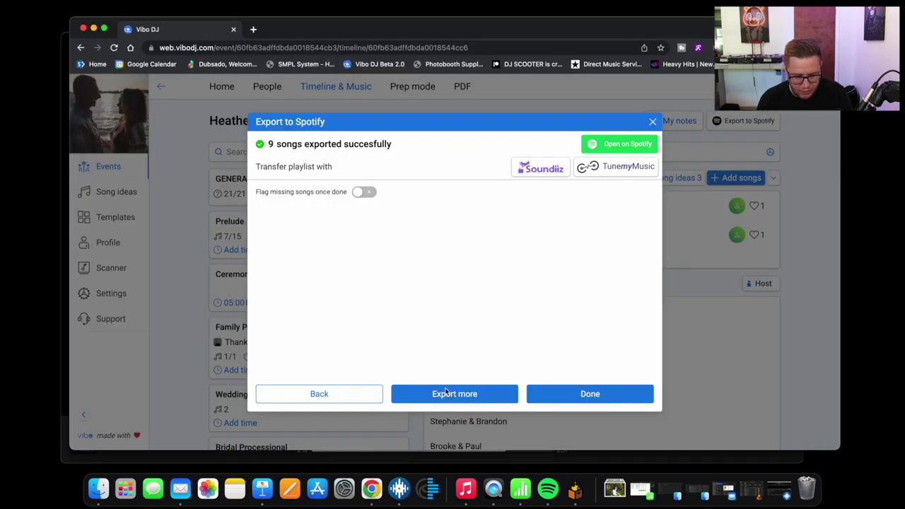
{"action": "left_click", "coordinate": [465, 398]}
{"action": "left_click", "coordinate": [285, 289]}
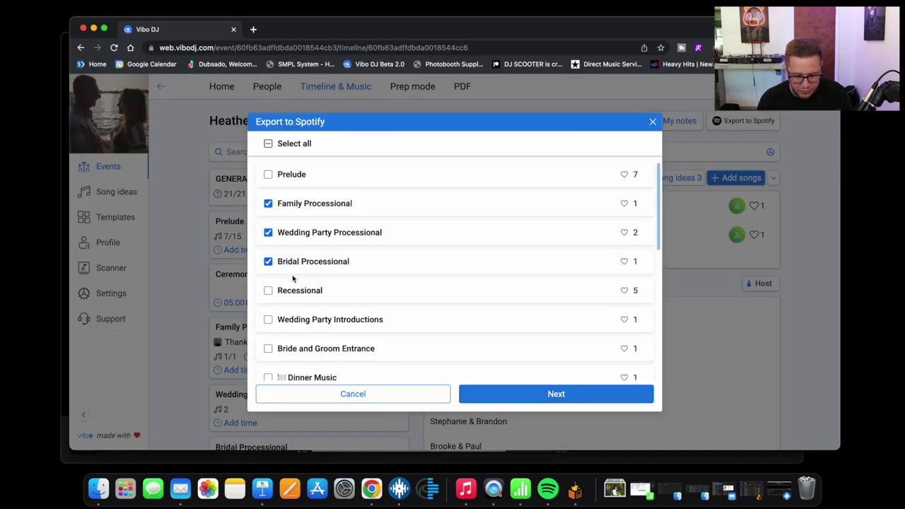
{"action": "left_click", "coordinate": [286, 261]}
{"action": "left_click", "coordinate": [295, 240]}
{"action": "left_click", "coordinate": [293, 204]}
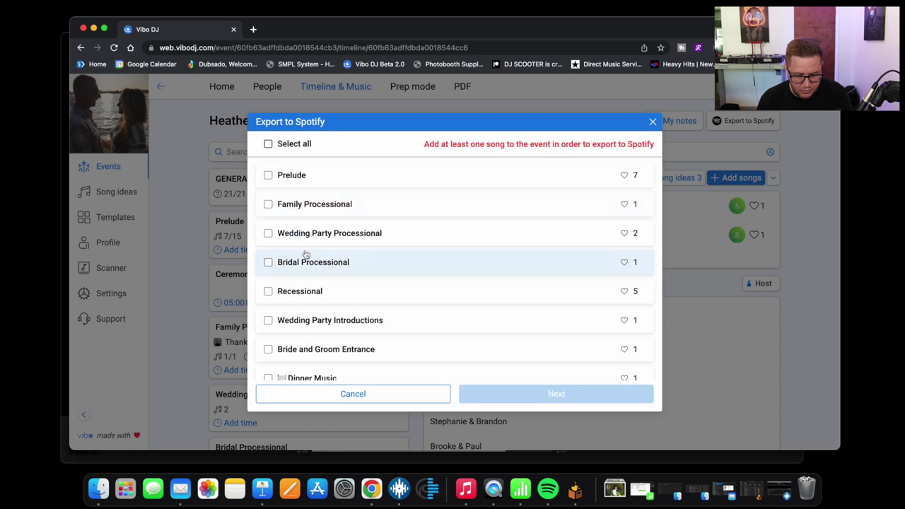
Select the introductions, couple's entrance, First and Father Daughter Dance, Cake Cutting, bouquet, both garter, Last Dance and Last Call sections for export
{"action": "scroll", "coordinate": [297, 262], "scroll_direction": "down", "scroll_amount": 2}
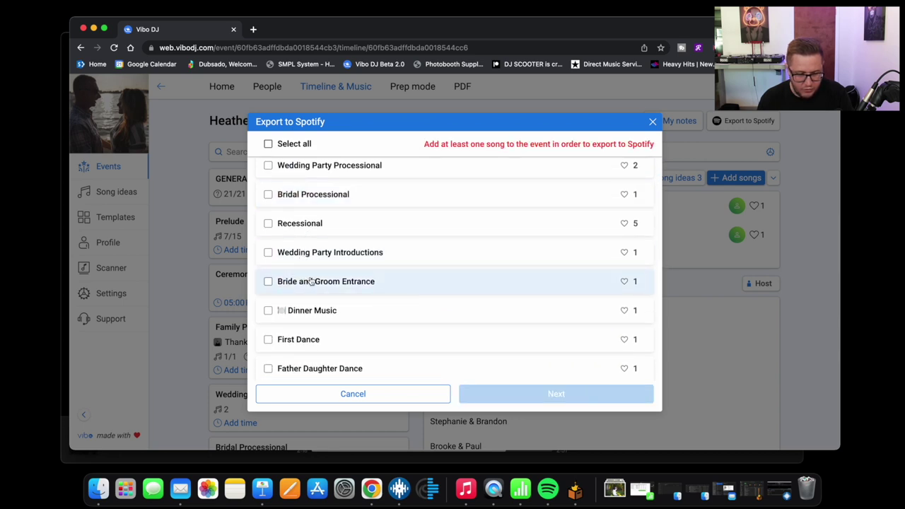
{"action": "left_click", "coordinate": [307, 261]}
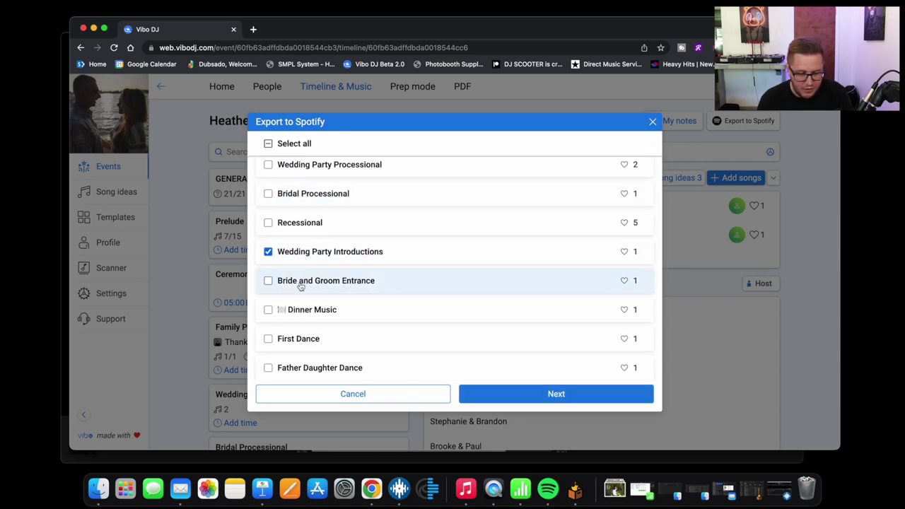
{"action": "scroll", "coordinate": [301, 285], "scroll_direction": "down", "scroll_amount": 2}
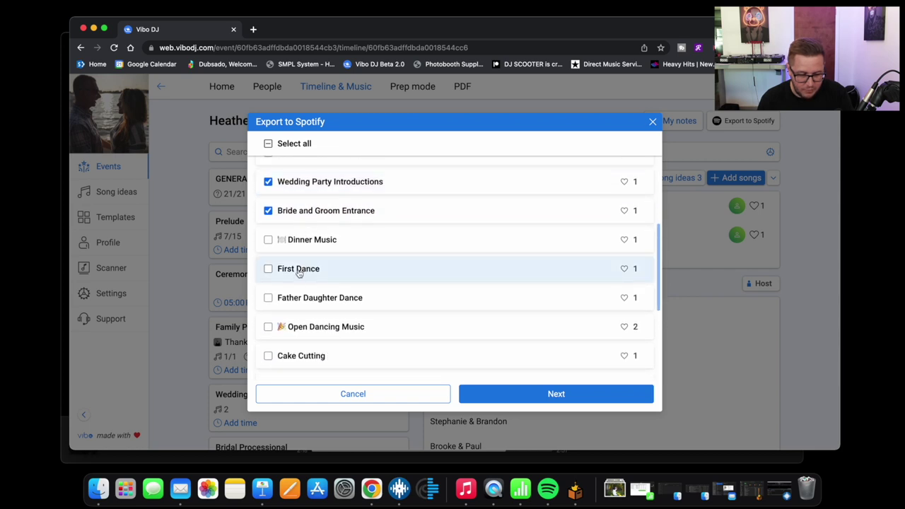
{"action": "left_click", "coordinate": [300, 271]}
{"action": "scroll", "coordinate": [300, 300], "scroll_direction": "down", "scroll_amount": 2}
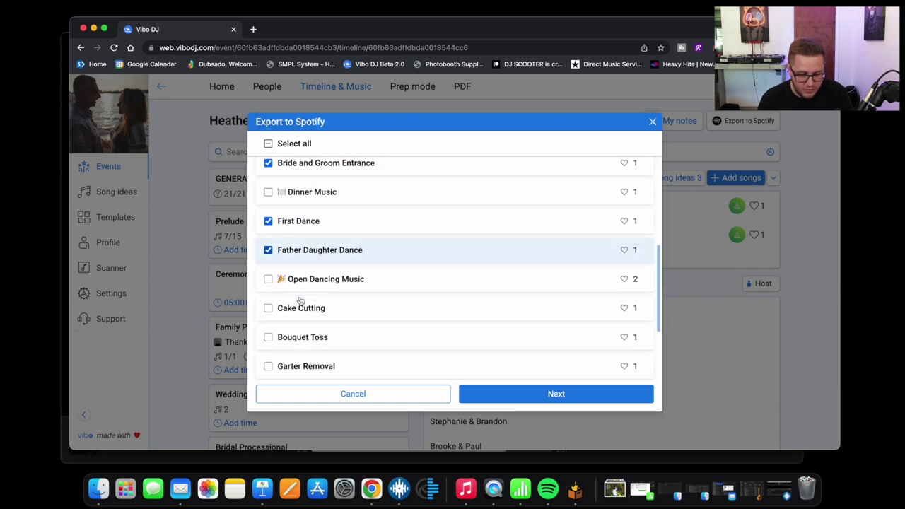
{"action": "left_click", "coordinate": [301, 305]}
{"action": "scroll", "coordinate": [300, 304], "scroll_direction": "down", "scroll_amount": 1}
{"action": "left_click", "coordinate": [303, 303]}
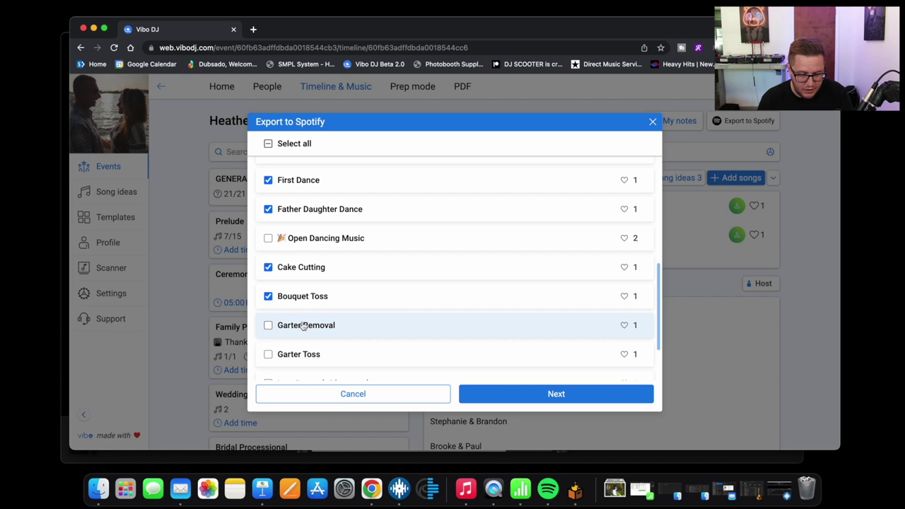
{"action": "left_click", "coordinate": [304, 327]}
{"action": "scroll", "coordinate": [299, 354], "scroll_direction": "down", "scroll_amount": 2}
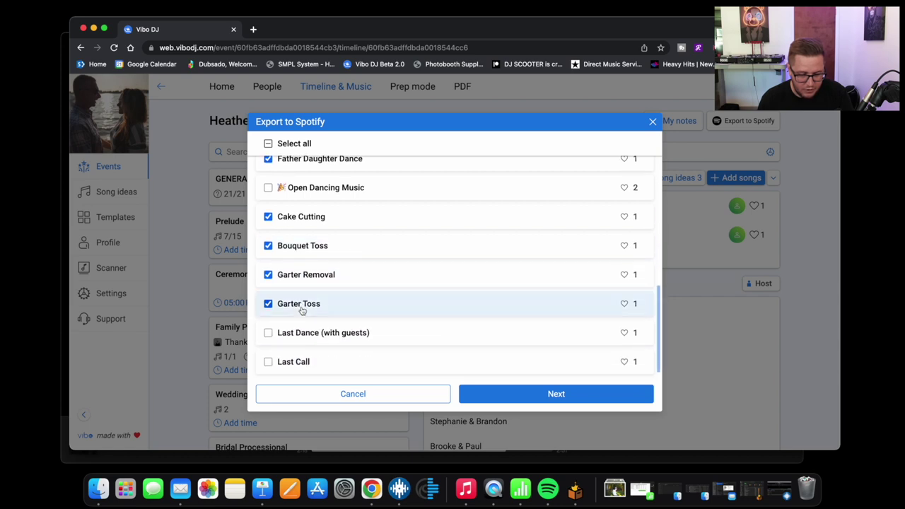
{"action": "left_click", "coordinate": [290, 333]}
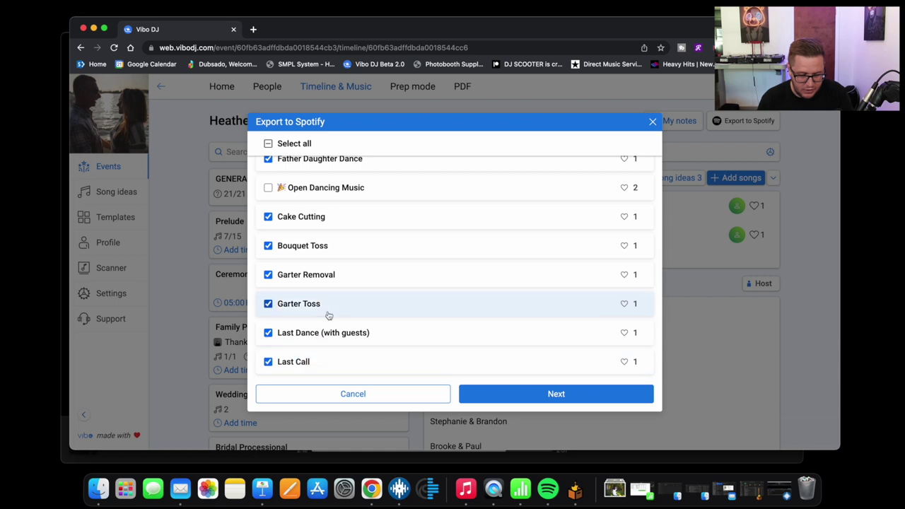
Title the combined playlist "Reception" and export the selected sections to Spotify as one playlist
{"action": "left_click", "coordinate": [524, 398]}
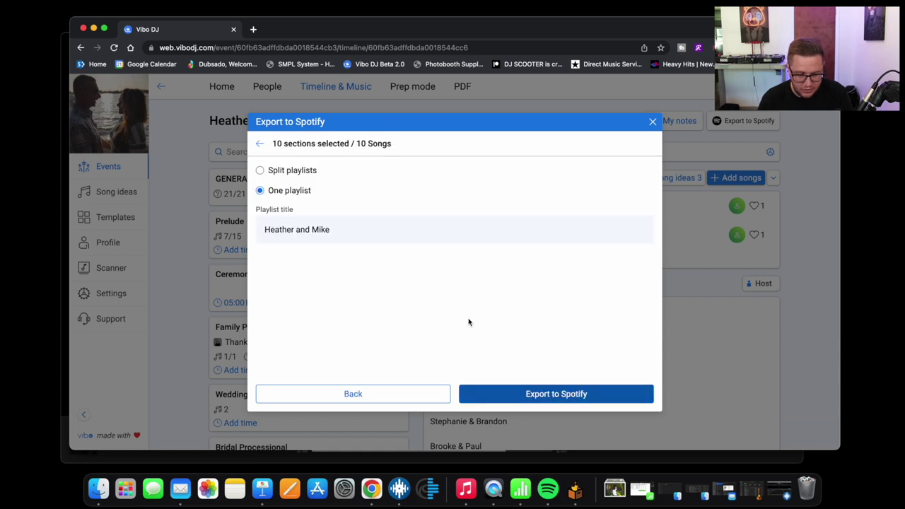
{"action": "triple_click", "coordinate": [349, 230]}
{"action": "type", "text": "Recep"}
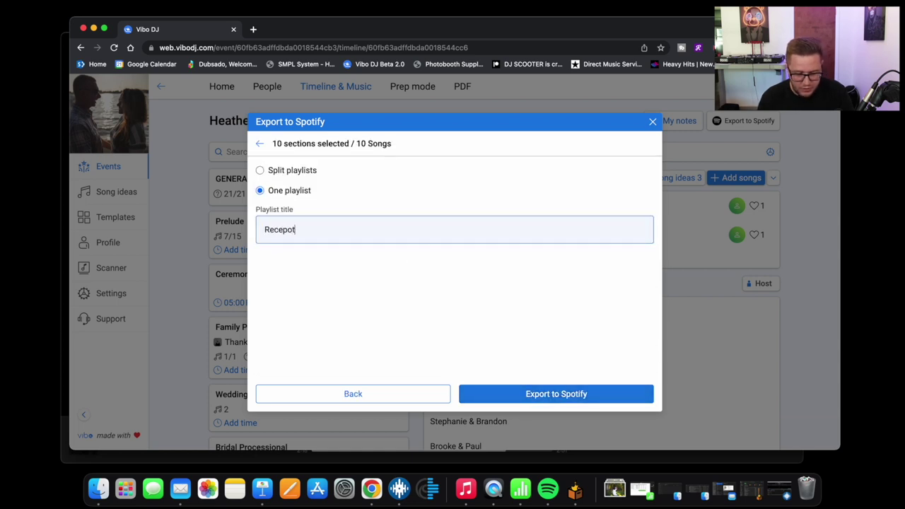
{"action": "type", "text": "tion"}
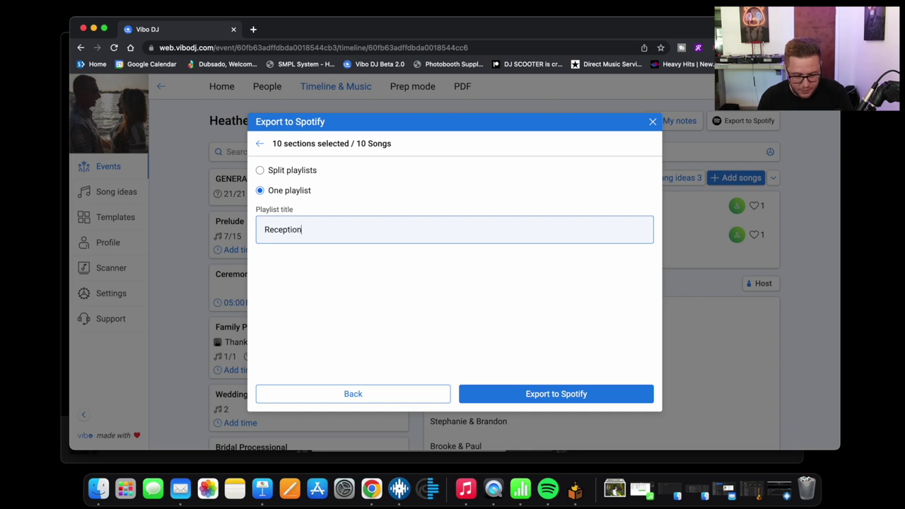
{"action": "left_click", "coordinate": [529, 394]}
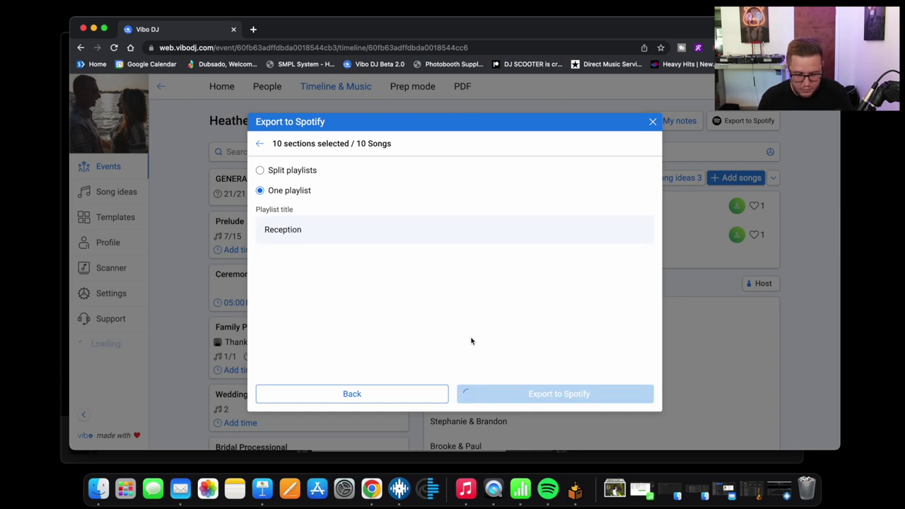
Start another Spotify export and deselect all ten reception sections carried over from the previous one
{"action": "left_click", "coordinate": [476, 394]}
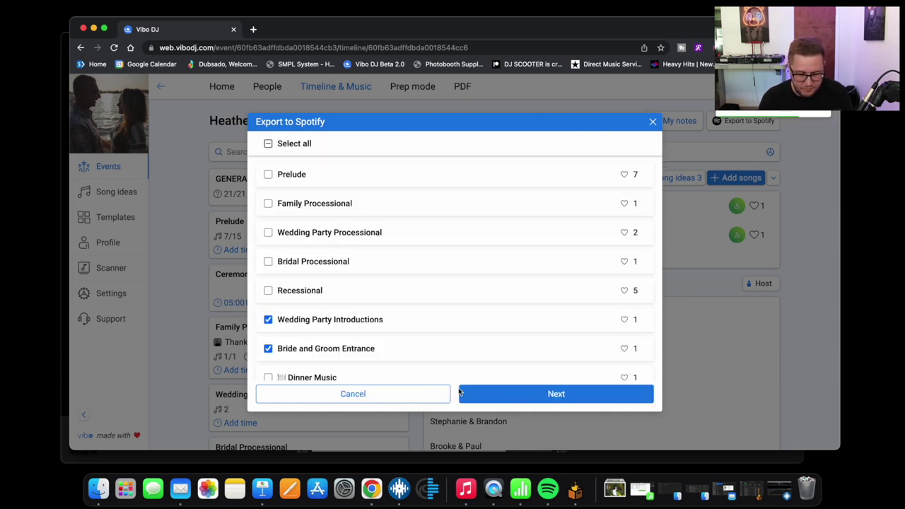
{"action": "left_click", "coordinate": [324, 355]}
{"action": "left_click", "coordinate": [323, 330]}
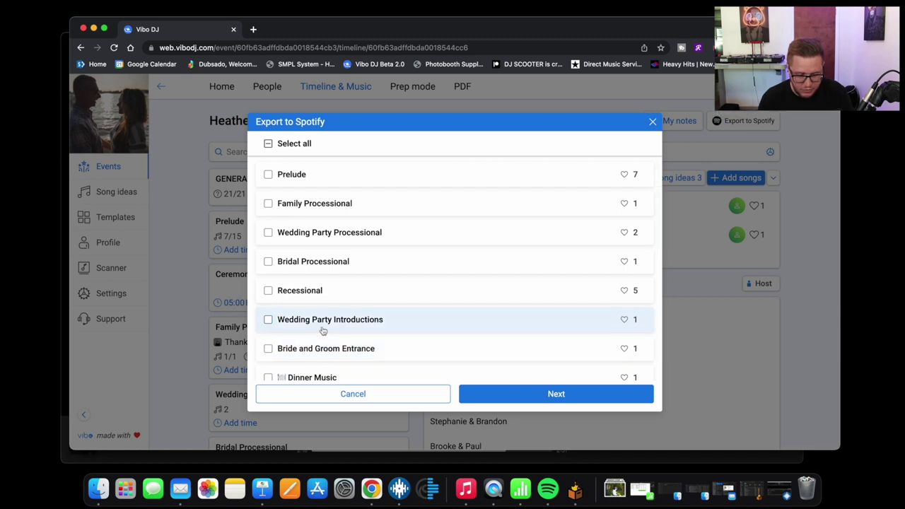
{"action": "scroll", "coordinate": [307, 366], "scroll_direction": "down", "scroll_amount": 1}
{"action": "scroll", "coordinate": [307, 365], "scroll_direction": "up", "scroll_amount": 1}
{"action": "scroll", "coordinate": [308, 364], "scroll_direction": "down", "scroll_amount": 5}
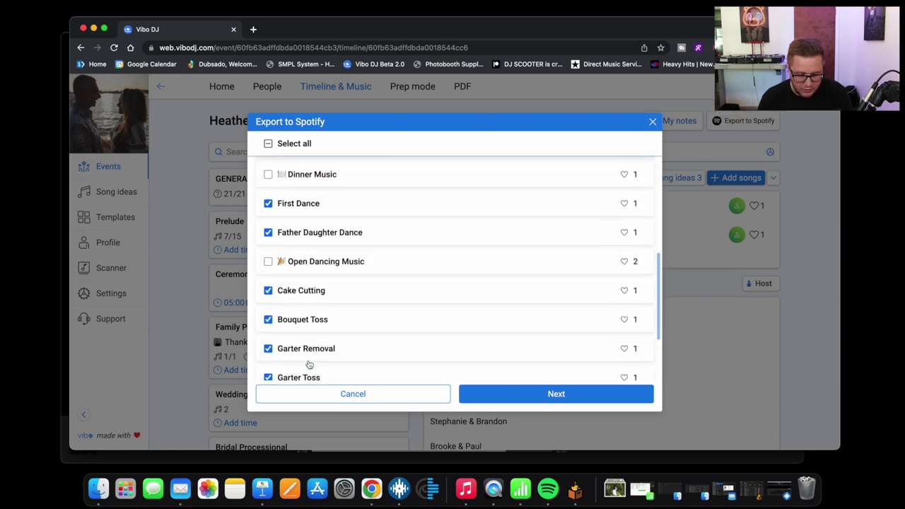
{"action": "left_click", "coordinate": [301, 229]}
{"action": "left_click", "coordinate": [299, 202]}
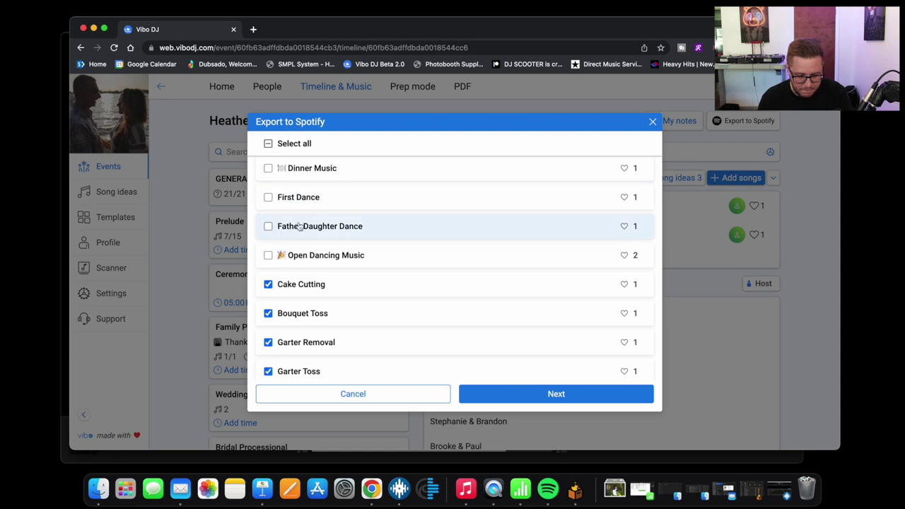
{"action": "left_click", "coordinate": [300, 287]}
{"action": "left_click", "coordinate": [300, 315]}
{"action": "left_click", "coordinate": [300, 346]}
{"action": "left_click", "coordinate": [299, 372]}
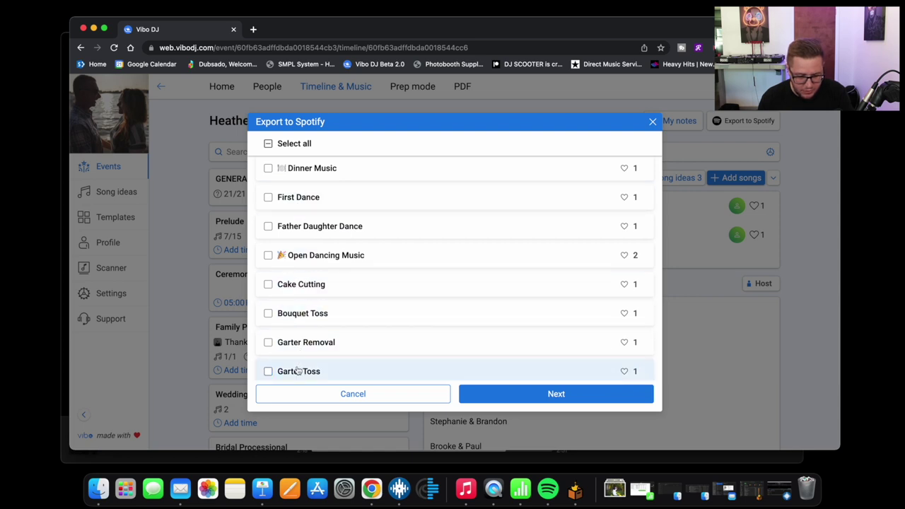
{"action": "scroll", "coordinate": [298, 368], "scroll_direction": "down", "scroll_amount": 3}
{"action": "left_click", "coordinate": [292, 333]}
{"action": "left_click", "coordinate": [295, 362]}
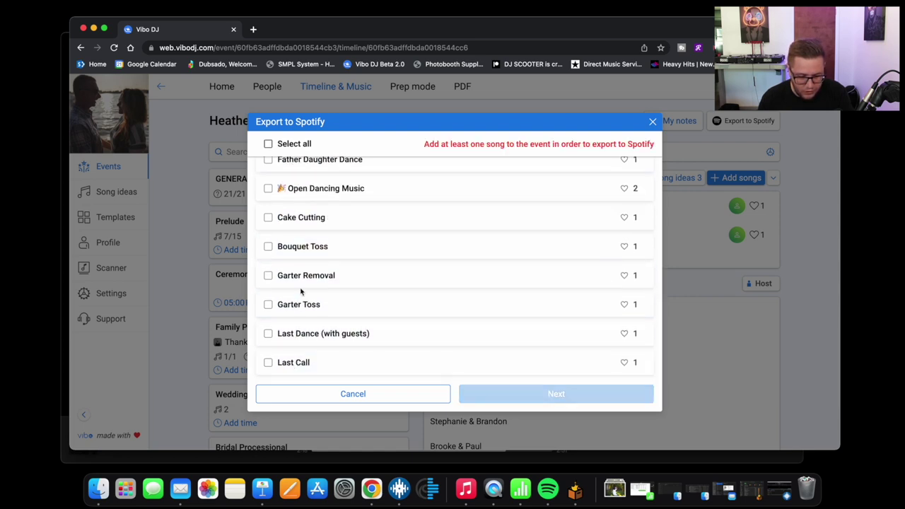
Select only the Open Dancing Music and Dinner Music sections for the export
{"action": "scroll", "coordinate": [301, 292], "scroll_direction": "up", "scroll_amount": 5}
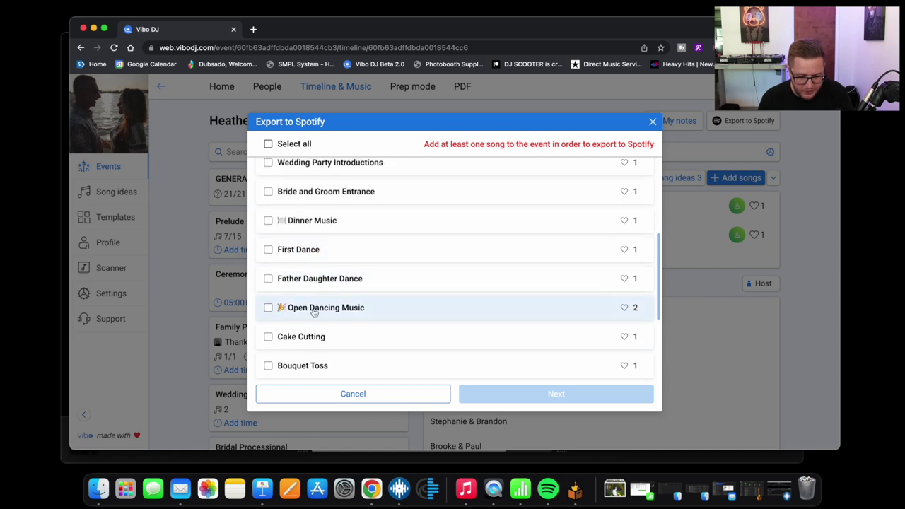
{"action": "left_click", "coordinate": [313, 311]}
{"action": "scroll", "coordinate": [318, 257], "scroll_direction": "up", "scroll_amount": 3}
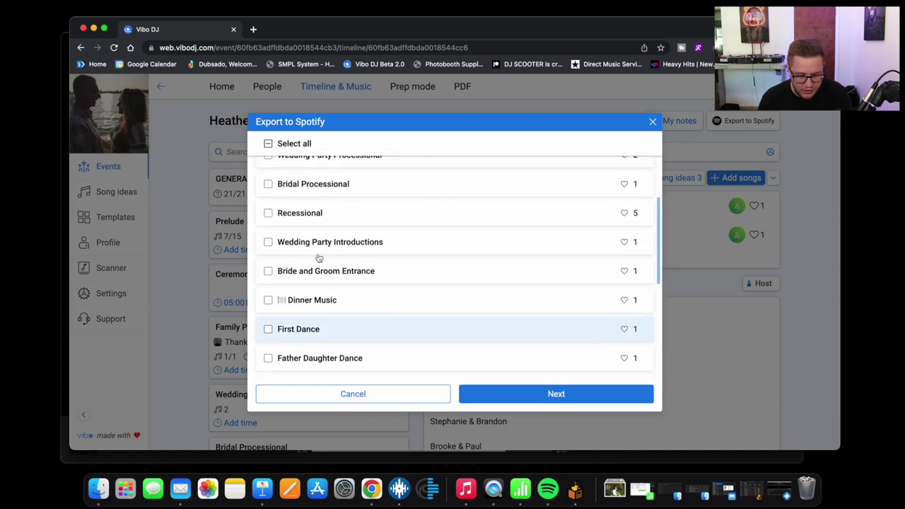
{"action": "scroll", "coordinate": [319, 258], "scroll_direction": "up", "scroll_amount": 2}
{"action": "scroll", "coordinate": [317, 259], "scroll_direction": "down", "scroll_amount": 3}
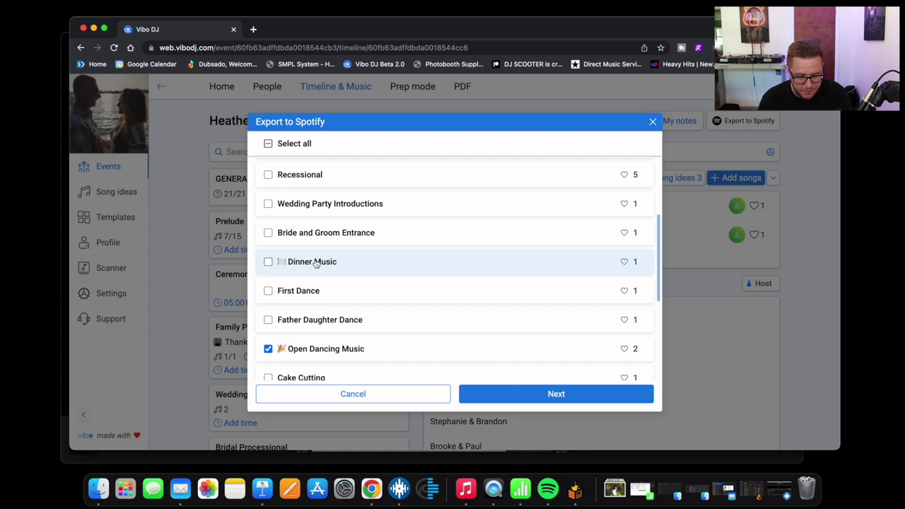
{"action": "left_click", "coordinate": [316, 263]}
{"action": "scroll", "coordinate": [316, 264], "scroll_direction": "down", "scroll_amount": 1}
{"action": "scroll", "coordinate": [316, 263], "scroll_direction": "up", "scroll_amount": 1}
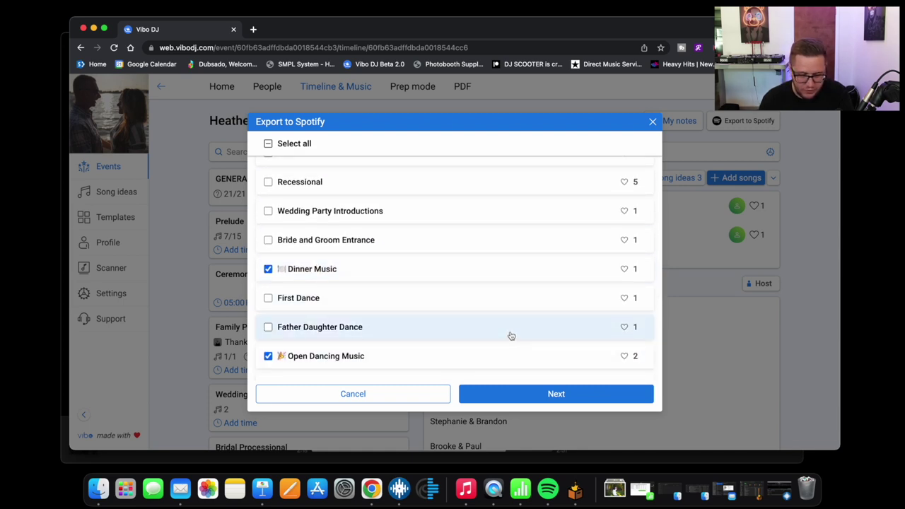
Export the two selected sections to Spotify as split playlists
{"action": "left_click", "coordinate": [514, 394]}
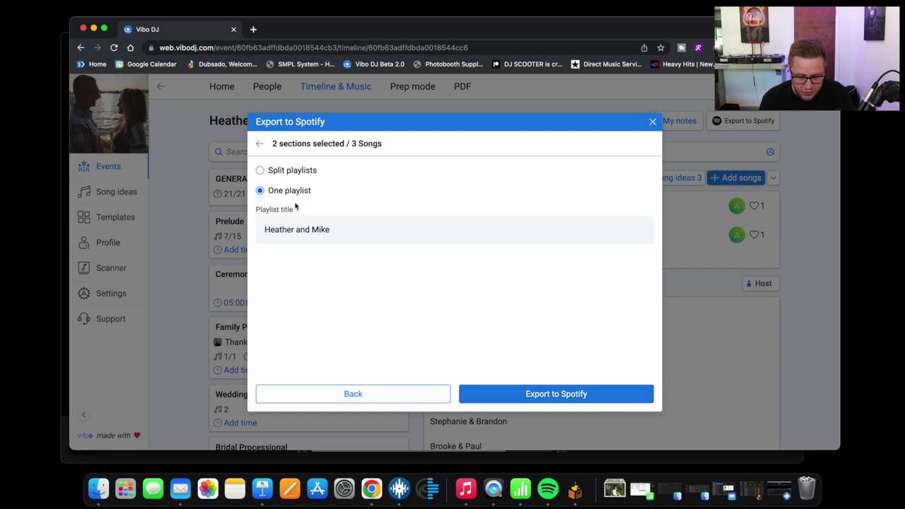
{"action": "left_click", "coordinate": [261, 172]}
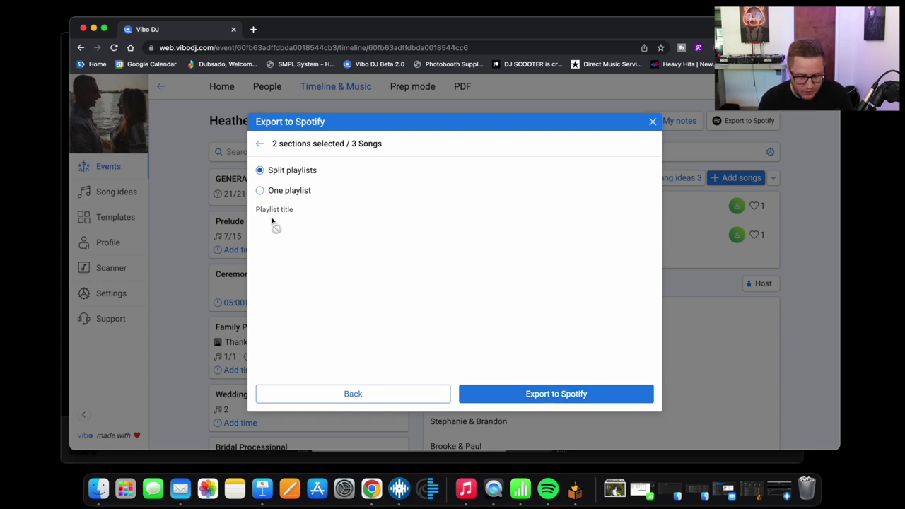
{"action": "left_click", "coordinate": [509, 392]}
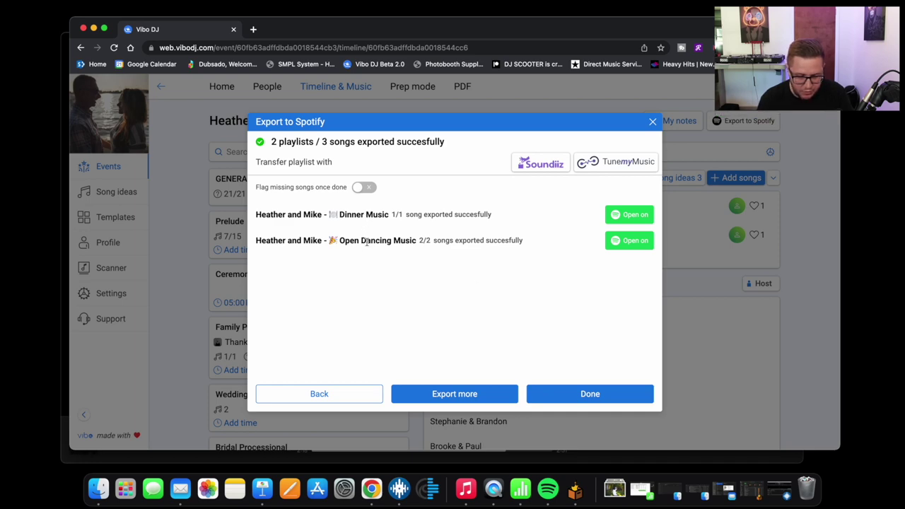
Switch to Spotify, move the exported playlists into the couple's folder and order them Prelude, Ceremony, Dinner Music, Reception, Open Dancing Music
{"action": "left_click", "coordinate": [548, 488]}
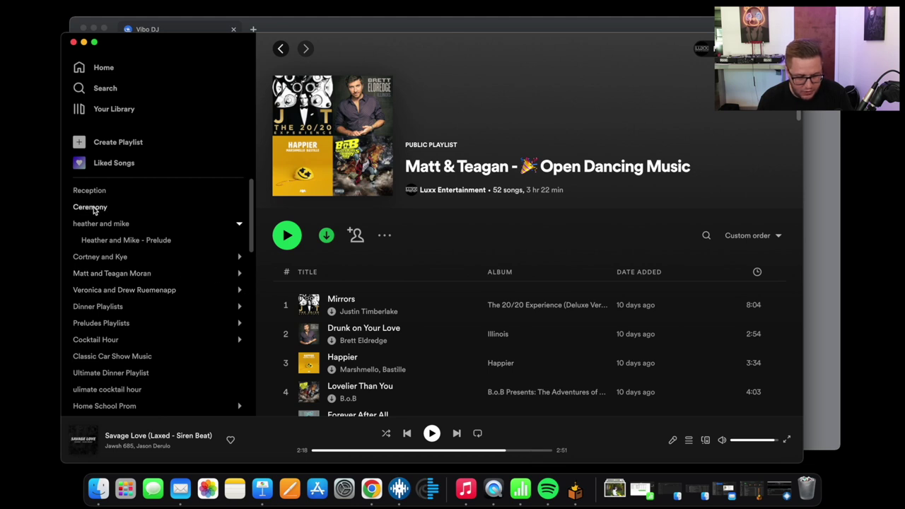
{"action": "left_click_drag", "start_coordinate": [95, 207], "coordinate": [106, 223]}
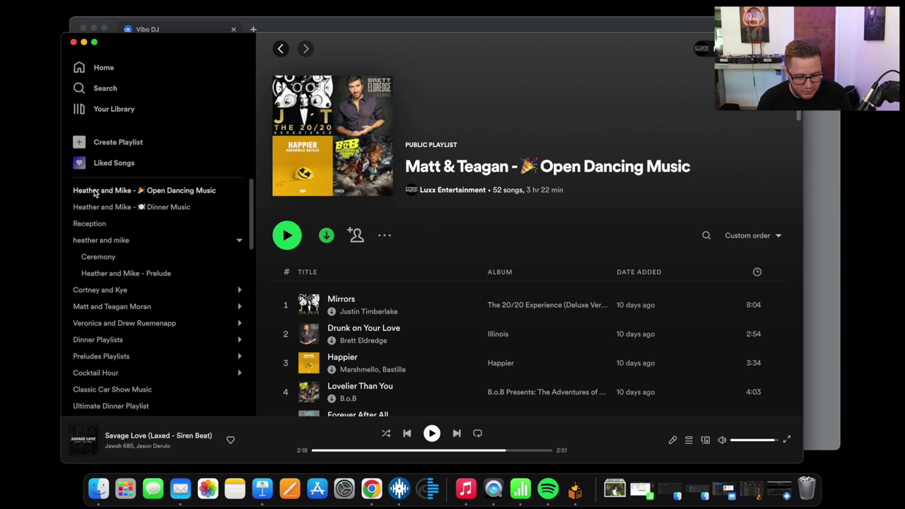
{"action": "left_click_drag", "start_coordinate": [94, 192], "coordinate": [104, 226]}
{"action": "left_click_drag", "start_coordinate": [99, 192], "coordinate": [109, 211]}
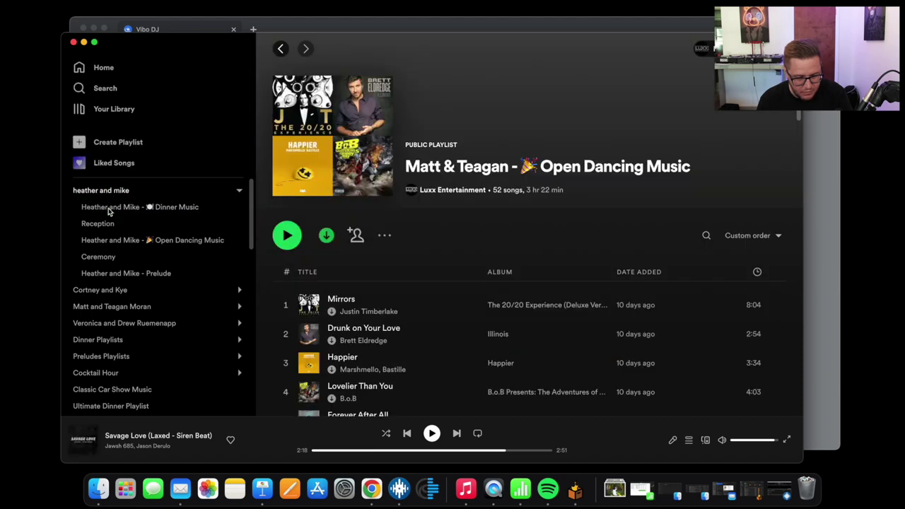
{"action": "left_click_drag", "start_coordinate": [106, 260], "coordinate": [111, 202]}
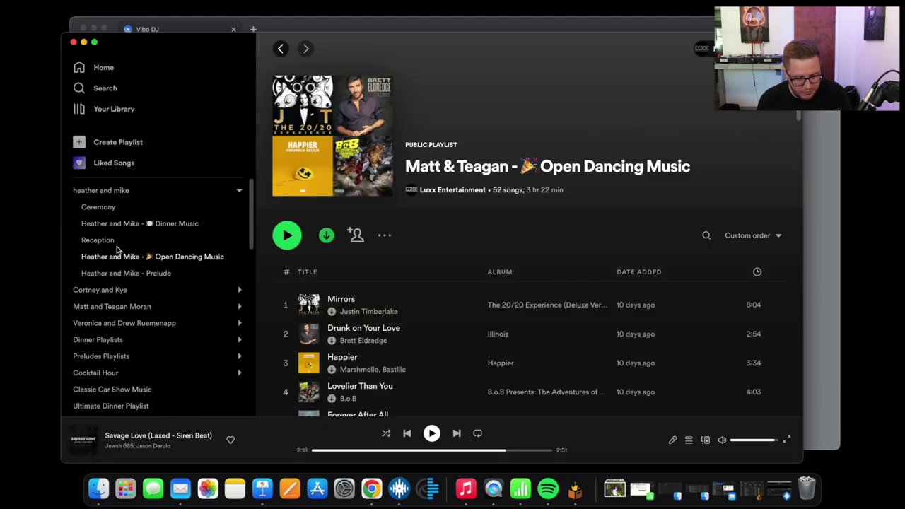
{"action": "left_click_drag", "start_coordinate": [111, 273], "coordinate": [114, 206]}
Rename the Prelude playlist in the couple's folder to just "Prelude", removing the couple's names and dash
{"action": "right_click", "coordinate": [119, 213]}
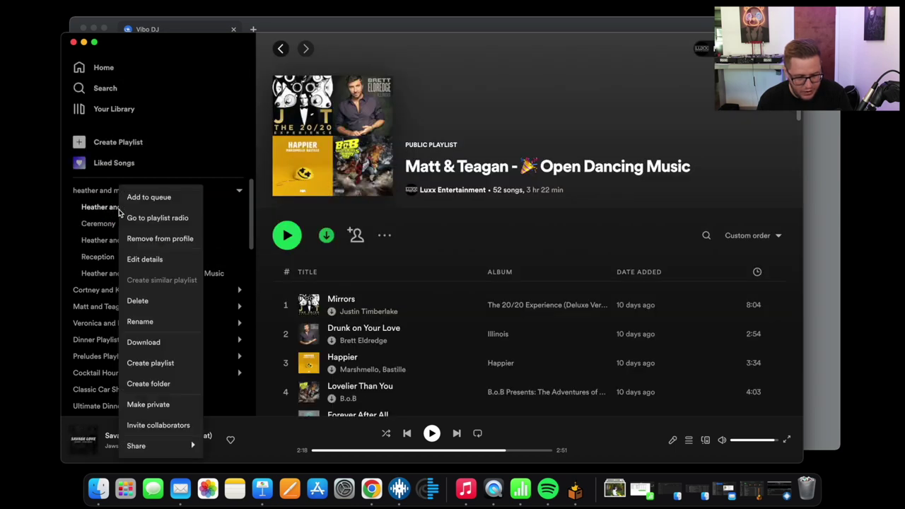
{"action": "left_click", "coordinate": [138, 322]}
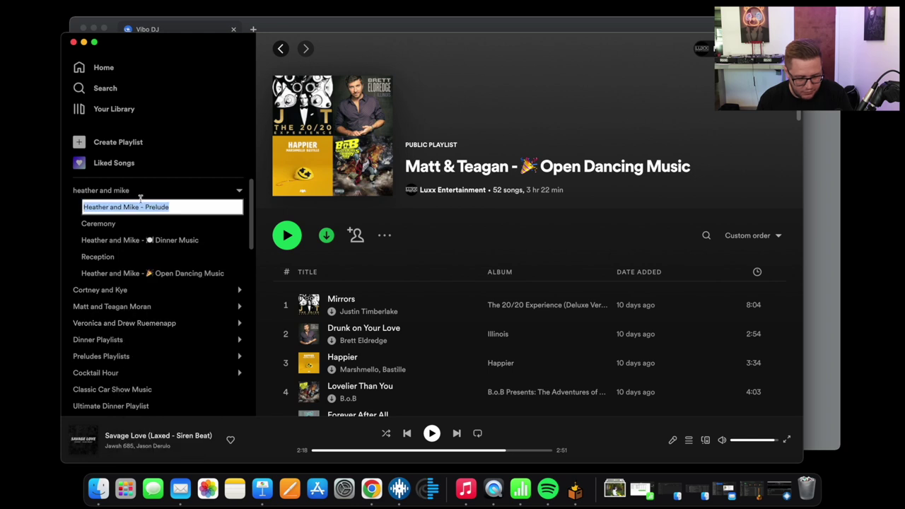
{"action": "left_click", "coordinate": [145, 208]}
{"action": "key", "text": "BackSpace"}
{"action": "key", "text": "BackSpace"}
{"action": "key", "text": "BackSpace"}
{"action": "key", "text": "BackSpace"}
{"action": "key", "text": "BackSpace"}
{"action": "key", "text": "BackSpace"}
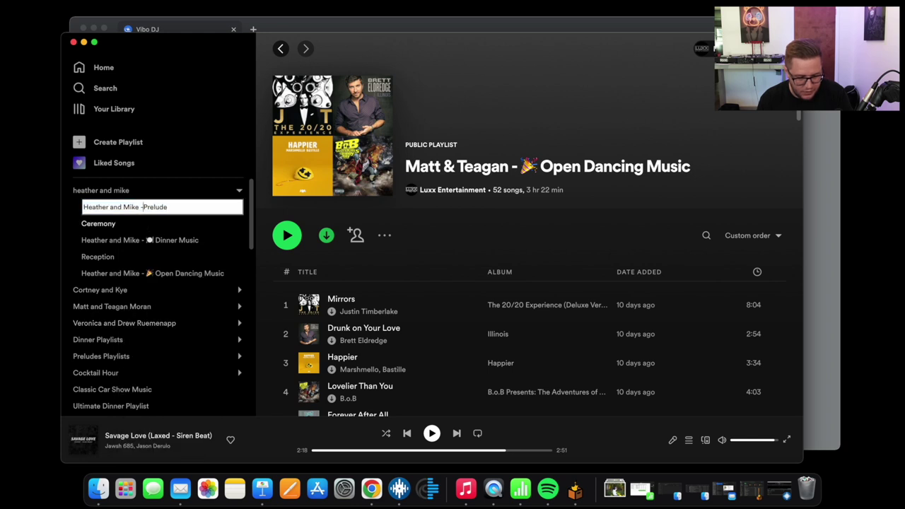
{"action": "key", "text": "BackSpace"}
{"action": "key", "text": "BackSpace"}
{"action": "key", "text": "BackSpace"}
{"action": "key", "text": "BackSpace"}
{"action": "key", "text": "BackSpace"}
{"action": "key", "text": "BackSpace"}
{"action": "key", "text": "BackSpace"}
{"action": "key", "text": "BackSpace"}
{"action": "key", "text": "BackSpace"}
{"action": "key", "text": "BackSpace"}
{"action": "key", "text": "BackSpace"}
{"action": "key", "text": "BackSpace"}
{"action": "key", "text": "BackSpace"}
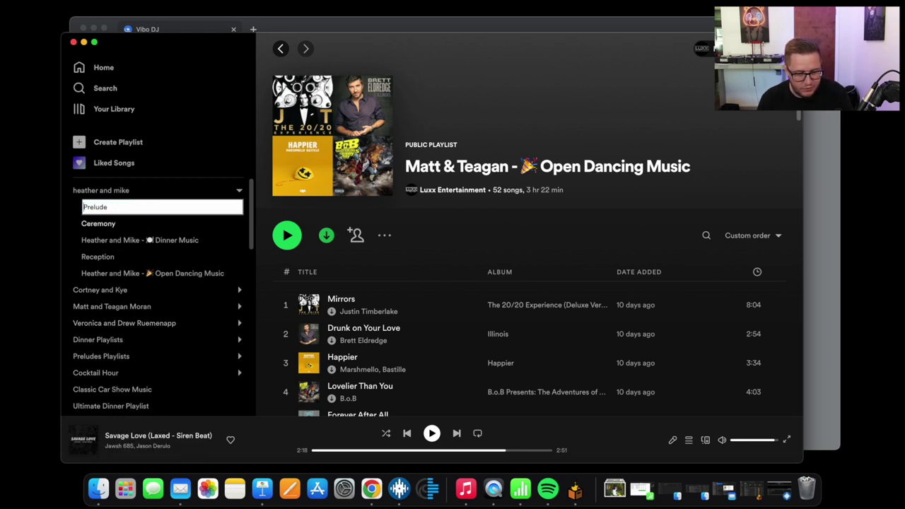
{"action": "left_click", "coordinate": [141, 230]}
Rename the Dinner Music playlist to "🍽️ Dinner Music", removing the couple's names and dash before the emoji
{"action": "right_click", "coordinate": [143, 244]}
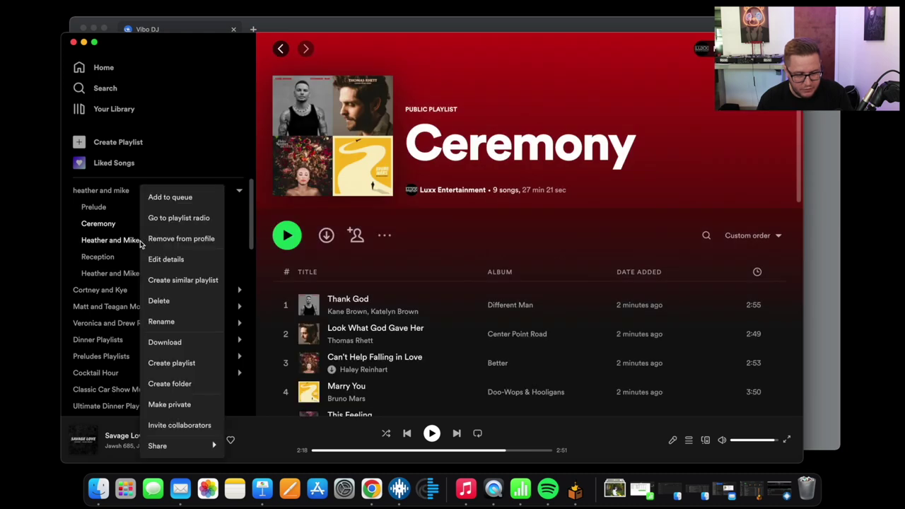
{"action": "left_click", "coordinate": [154, 319]}
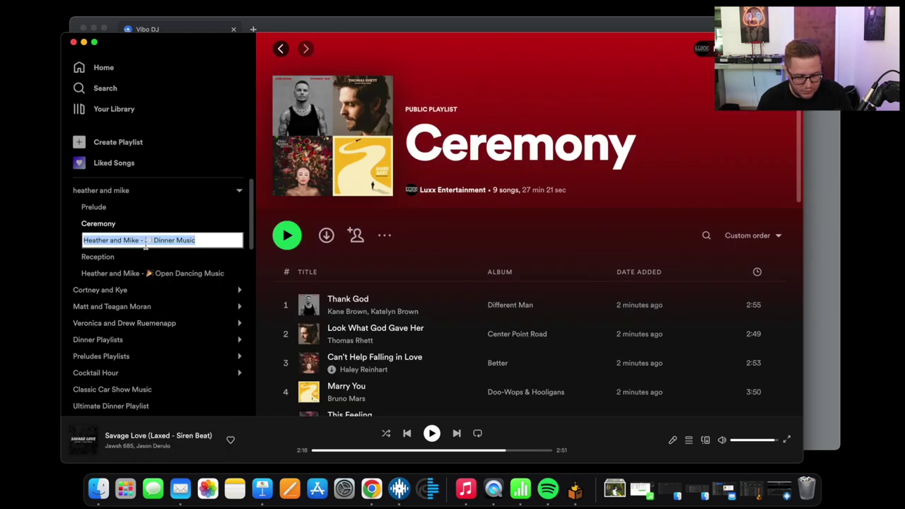
{"action": "left_click", "coordinate": [145, 241]}
{"action": "key", "text": "BackSpace"}
{"action": "key", "text": "BackSpace"}
{"action": "key", "text": "BackSpace"}
{"action": "key", "text": "BackSpace"}
{"action": "key", "text": "BackSpace"}
{"action": "key", "text": "BackSpace"}
{"action": "key", "text": "BackSpace"}
{"action": "key", "text": "BackSpace"}
{"action": "key", "text": "BackSpace"}
{"action": "key", "text": "BackSpace"}
{"action": "key", "text": "BackSpace"}
{"action": "key", "text": "BackSpace"}
{"action": "key", "text": "BackSpace"}
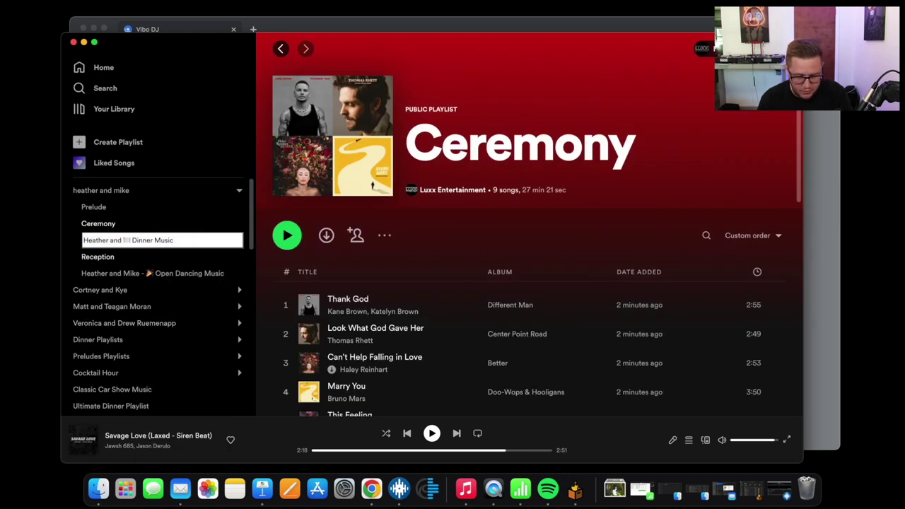
{"action": "key", "text": "BackSpace"}
{"action": "key", "text": "BackSpace"}
{"action": "key", "text": "BackSpace"}
{"action": "key", "text": "BackSpace"}
{"action": "key", "text": "BackSpace"}
{"action": "key", "text": "BackSpace"}
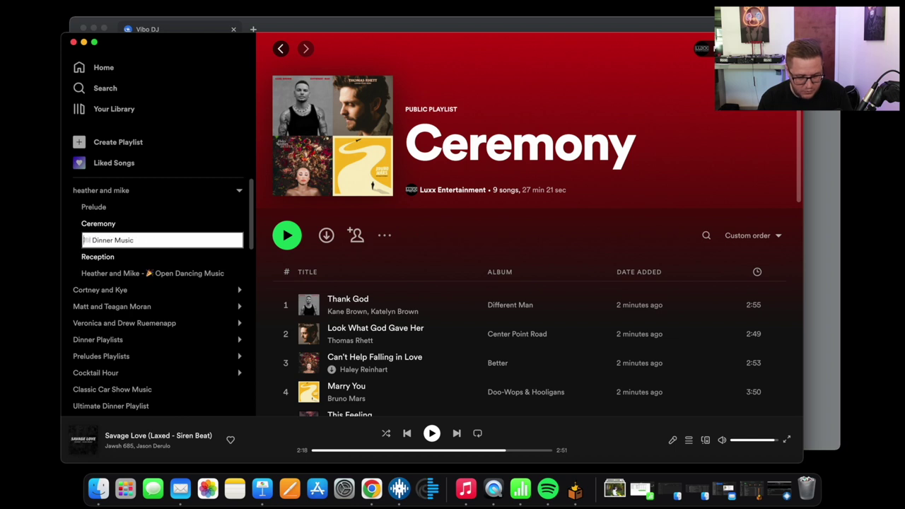
{"action": "left_click", "coordinate": [142, 273]}
Rename the Open Dancing Music playlist to "🎉 Open Dancing Music", removing the couple's names and dash before the emoji
{"action": "right_click", "coordinate": [141, 273]}
{"action": "left_click", "coordinate": [154, 322]}
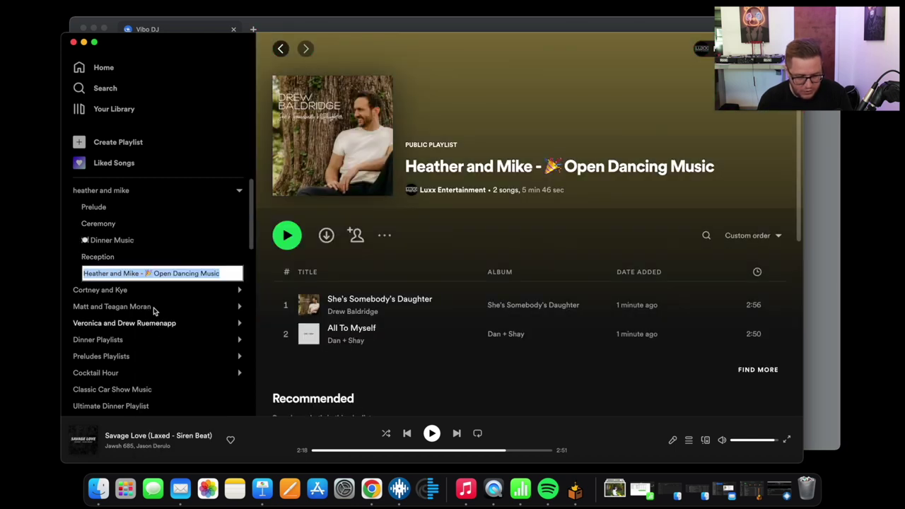
{"action": "left_click", "coordinate": [144, 274]}
{"action": "key", "text": "BackSpace"}
{"action": "key", "text": "BackSpace"}
{"action": "key", "text": "BackSpace"}
{"action": "key", "text": "BackSpace"}
{"action": "key", "text": "BackSpace"}
{"action": "key", "text": "BackSpace"}
{"action": "key", "text": "BackSpace"}
{"action": "key", "text": "BackSpace"}
{"action": "key", "text": "BackSpace"}
{"action": "key", "text": "BackSpace"}
{"action": "key", "text": "BackSpace"}
{"action": "key", "text": "BackSpace"}
{"action": "key", "text": "BackSpace"}
{"action": "key", "text": "BackSpace"}
{"action": "key", "text": "BackSpace"}
{"action": "key", "text": "BackSpace"}
{"action": "key", "text": "BackSpace"}
{"action": "key", "text": "BackSpace"}
{"action": "key", "text": "BackSpace"}
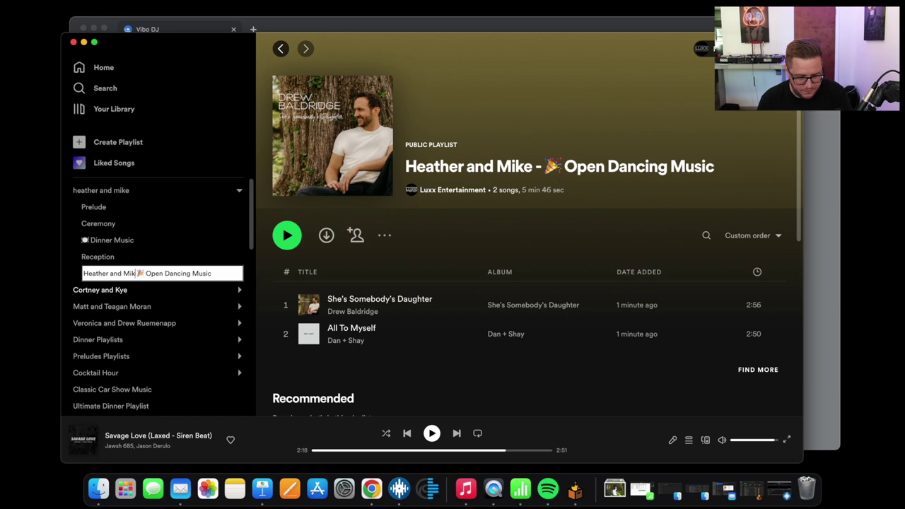
{"action": "left_click", "coordinate": [167, 290]}
Download the Reception, Open Dancing Music and Dinner Music playlists in the couple's folder for offline use
{"action": "left_click", "coordinate": [108, 220]}
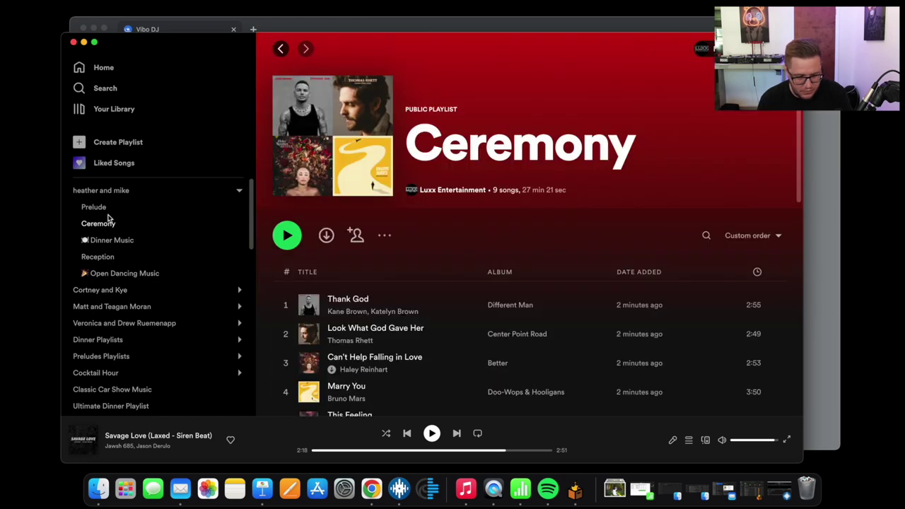
{"action": "left_click", "coordinate": [108, 258]}
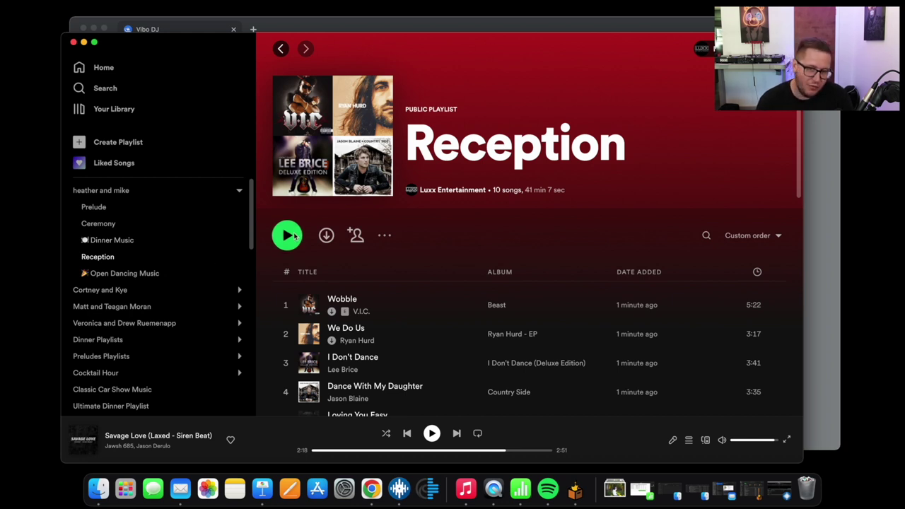
{"action": "left_click", "coordinate": [326, 235]}
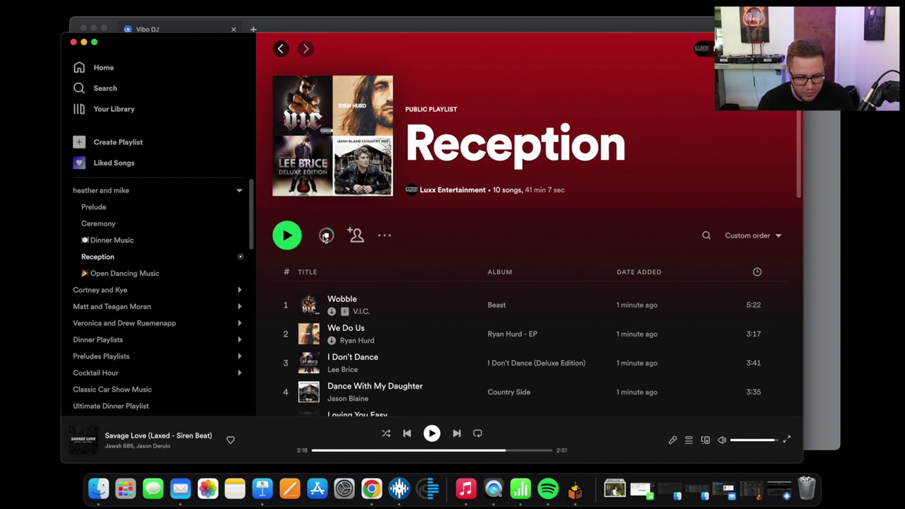
{"action": "left_click", "coordinate": [142, 277]}
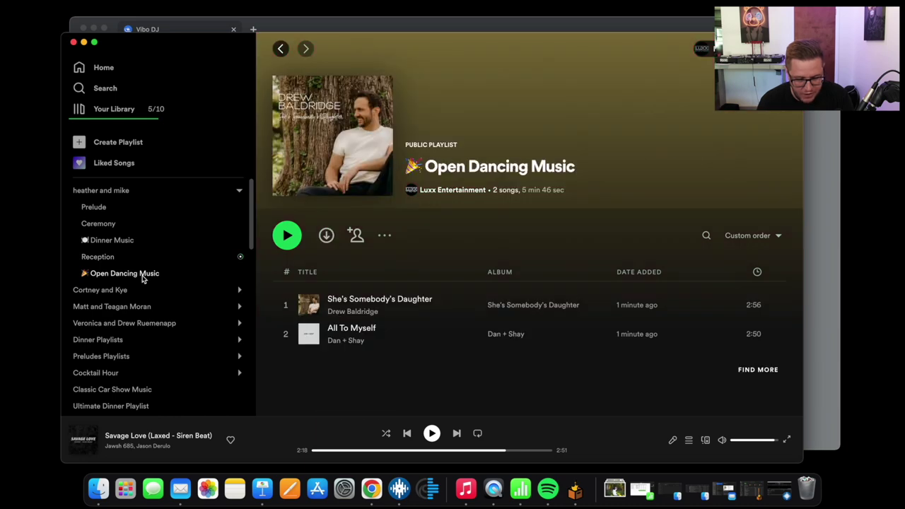
{"action": "left_click", "coordinate": [326, 235]}
{"action": "left_click", "coordinate": [123, 245]}
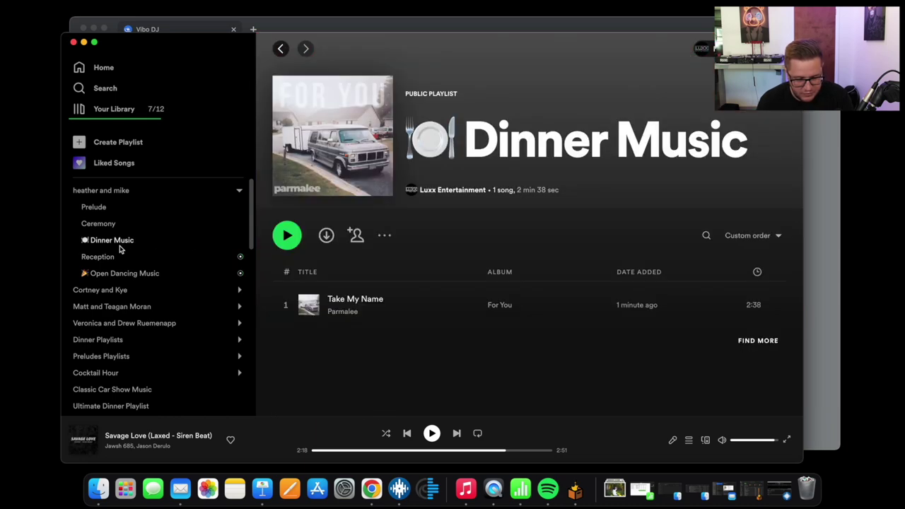
{"action": "left_click", "coordinate": [326, 236]}
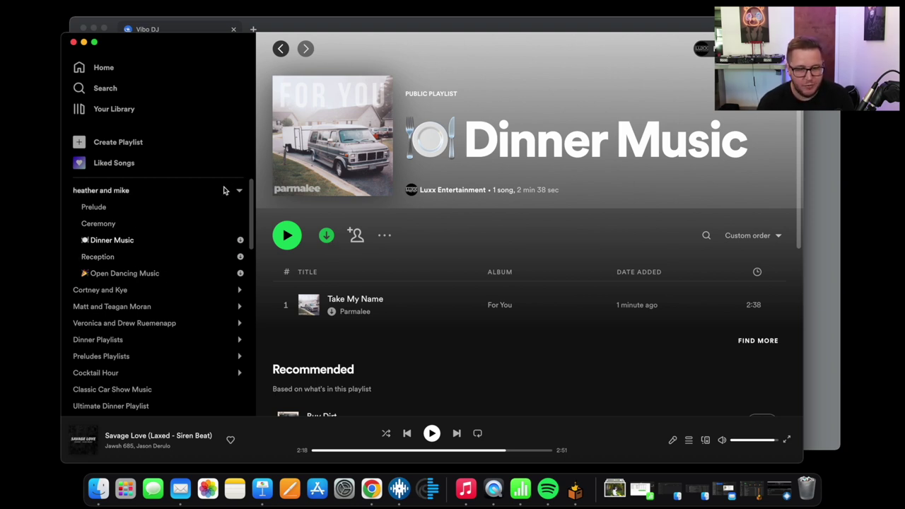
Toggle the couple's playlist folder open and shut to show its contents, leaving it collapsed
{"action": "left_click", "coordinate": [238, 193]}
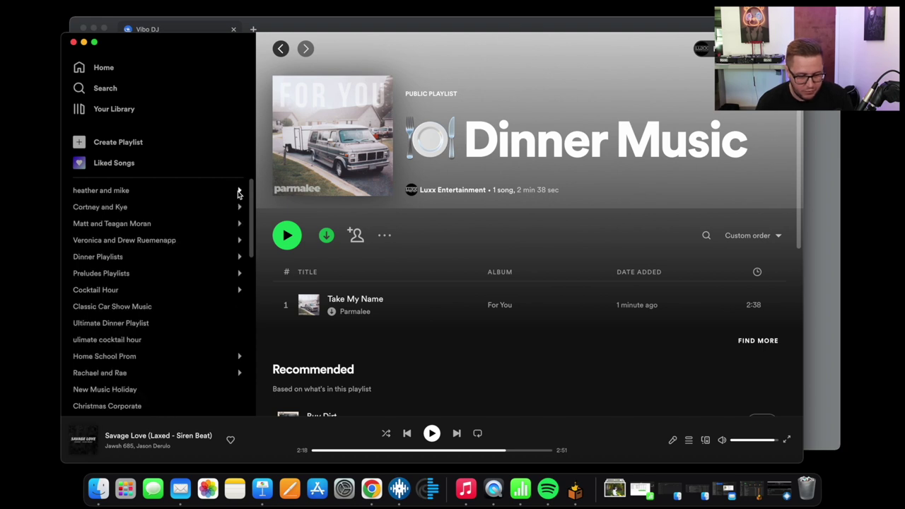
{"action": "left_click", "coordinate": [239, 192]}
{"action": "left_click", "coordinate": [238, 192]}
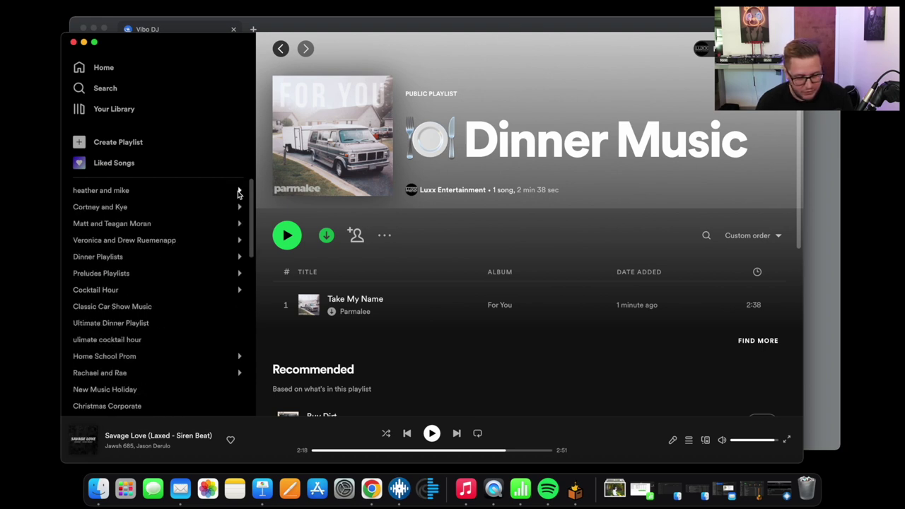
{"action": "left_click", "coordinate": [238, 193]}
{"action": "left_click", "coordinate": [238, 192]}
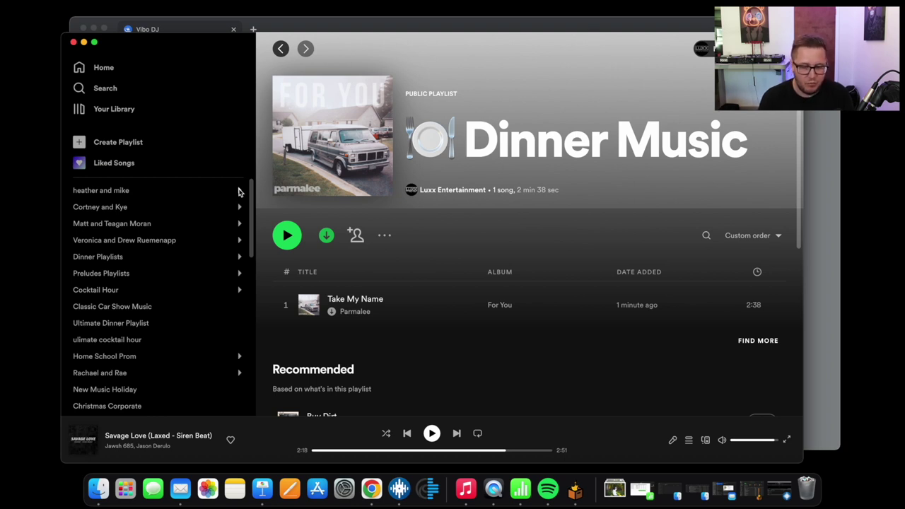
{"action": "left_click", "coordinate": [240, 191]}
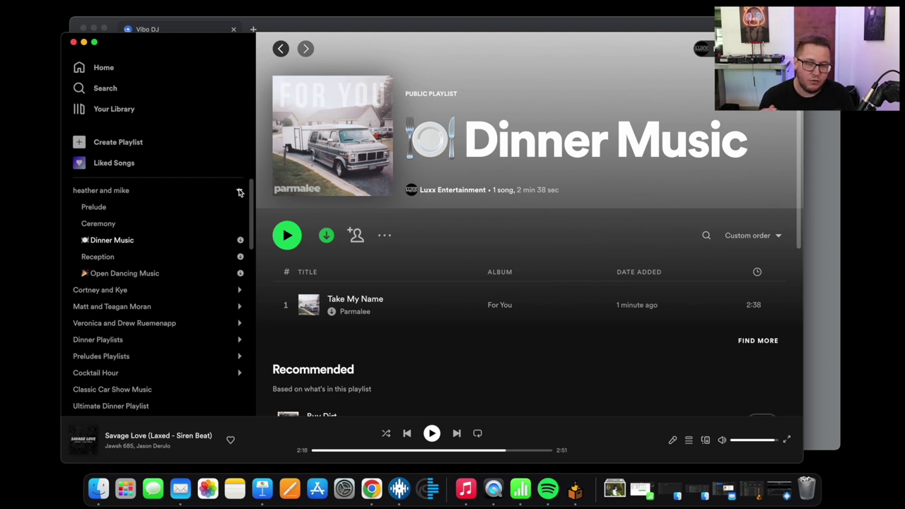
{"action": "left_click", "coordinate": [240, 191]}
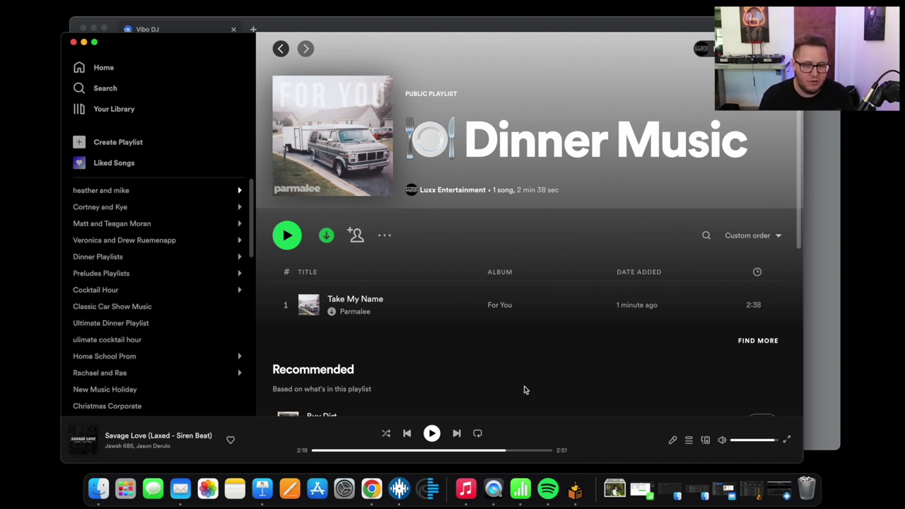
Switch back to Vibo in Chrome, finish the Spotify export and look over the event's timeline sections
{"action": "left_click", "coordinate": [373, 487]}
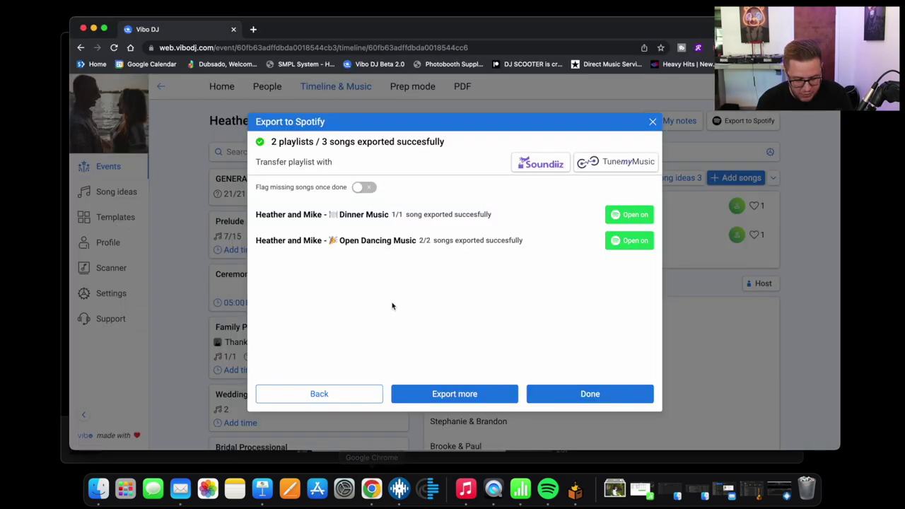
{"action": "left_click", "coordinate": [555, 400]}
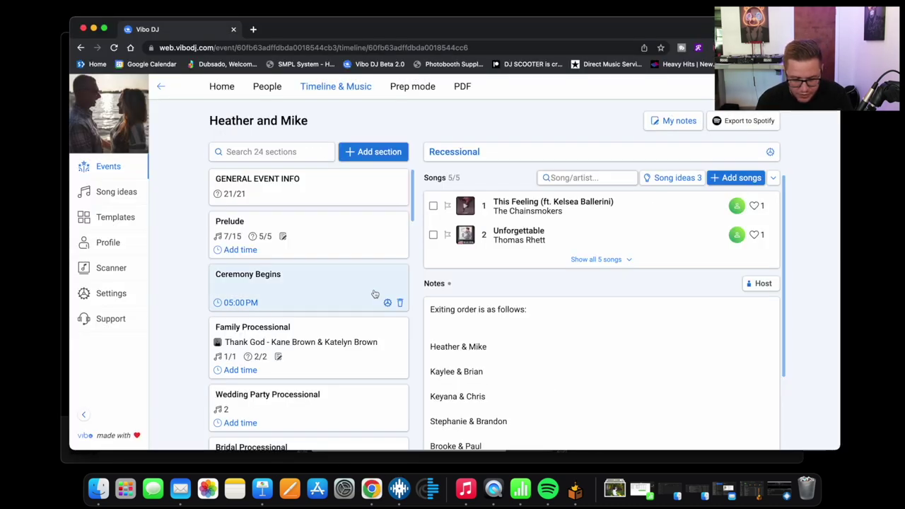
{"action": "scroll", "coordinate": [374, 297], "scroll_direction": "down", "scroll_amount": 5}
{"action": "scroll", "coordinate": [374, 294], "scroll_direction": "down", "scroll_amount": 5}
{"action": "scroll", "coordinate": [373, 293], "scroll_direction": "up", "scroll_amount": 15}
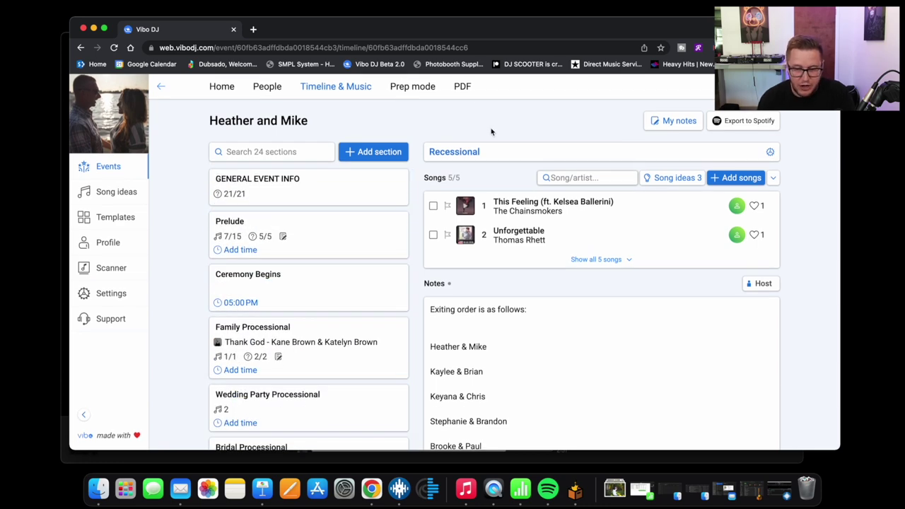
Open the event's PDF export options and include the Section details layout in the DJ preset
{"action": "left_click", "coordinate": [462, 87]}
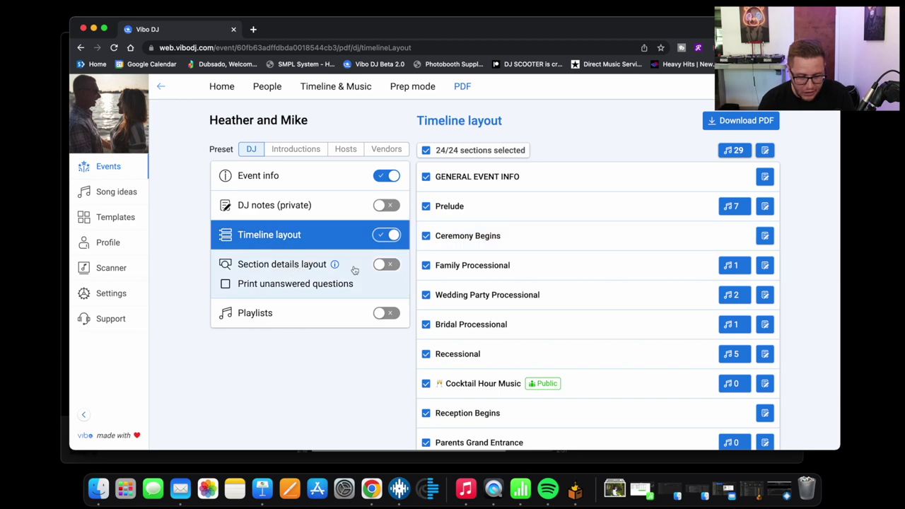
{"action": "left_click", "coordinate": [382, 265]}
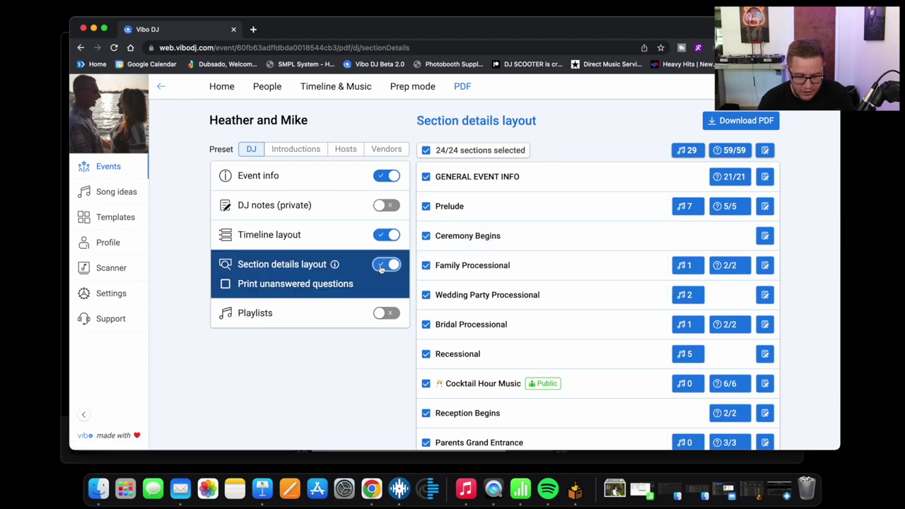
{"action": "scroll", "coordinate": [584, 301], "scroll_direction": "down", "scroll_amount": 3}
{"action": "scroll", "coordinate": [583, 301], "scroll_direction": "up", "scroll_amount": 3}
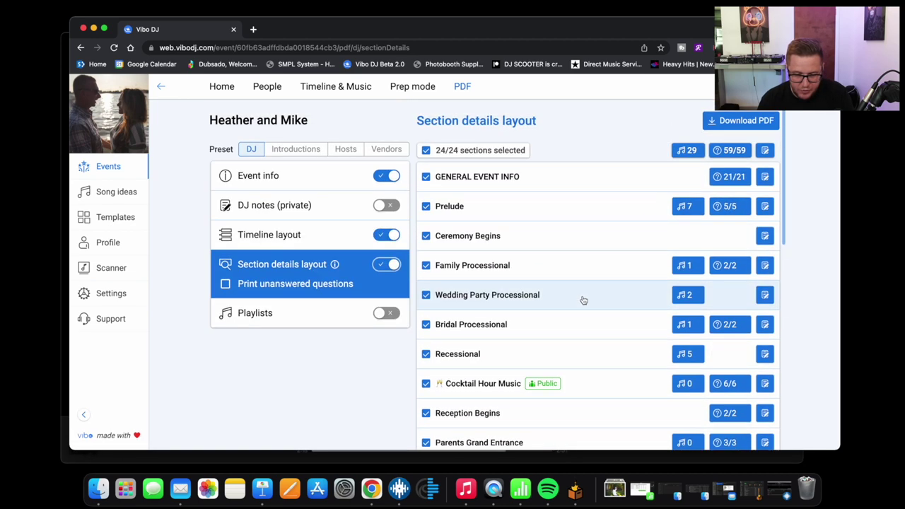
{"action": "scroll", "coordinate": [583, 300], "scroll_direction": "down", "scroll_amount": 5}
{"action": "scroll", "coordinate": [584, 300], "scroll_direction": "up", "scroll_amount": 5}
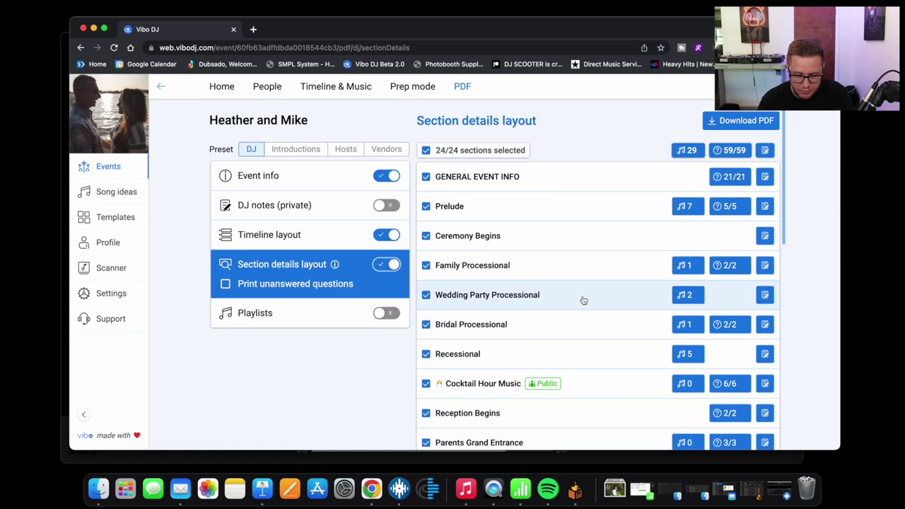
Download the DJ preset PDF with medium text size and open the downloaded file
{"action": "left_click", "coordinate": [741, 123]}
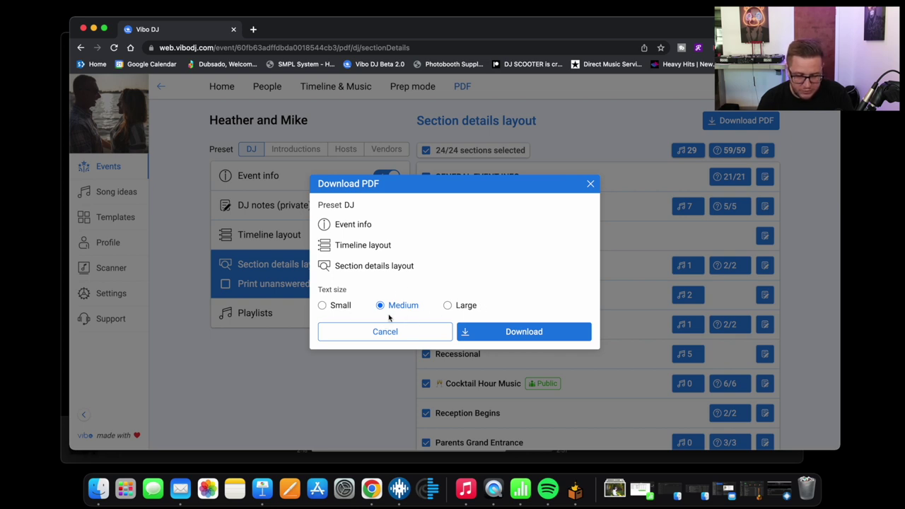
{"action": "left_click", "coordinate": [507, 332]}
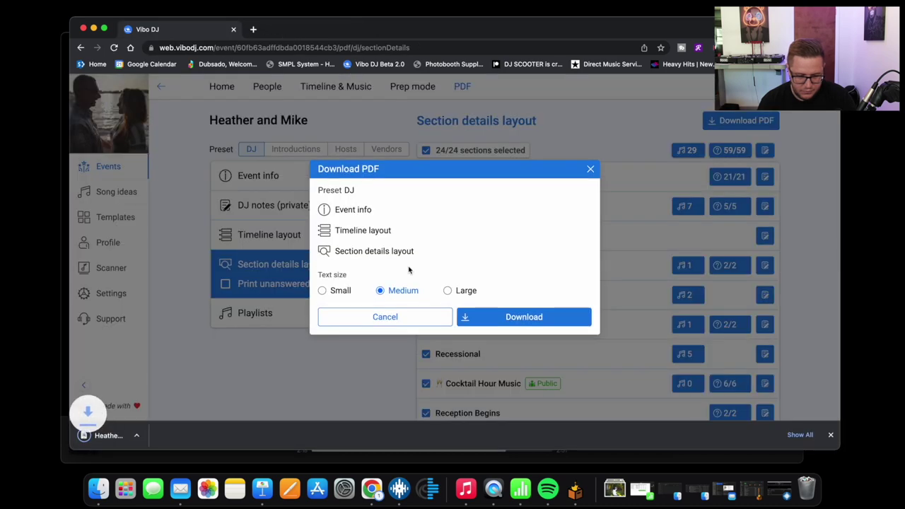
{"action": "left_click", "coordinate": [122, 437]}
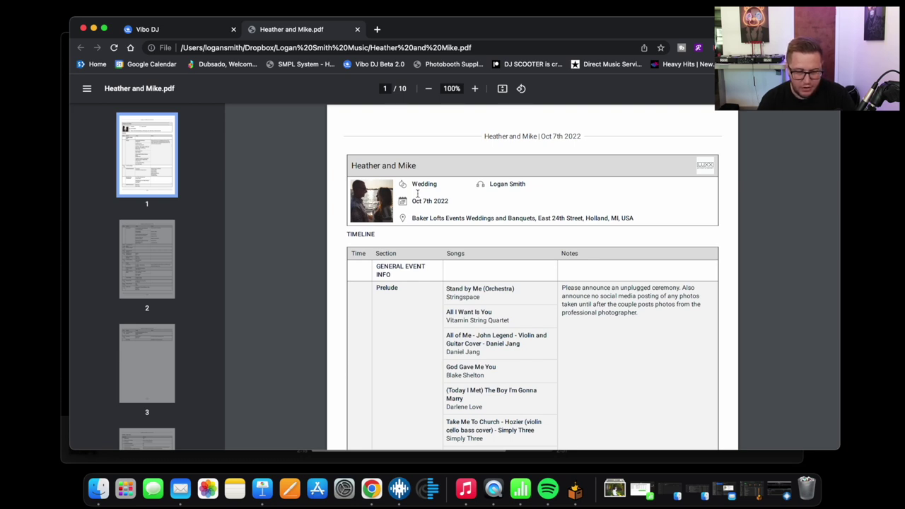
Read the PDF timeline's ceremony part, checking the times, songs and notes from the Prelude to the Bridal Processional
{"action": "scroll", "coordinate": [418, 194], "scroll_direction": "down", "scroll_amount": 3}
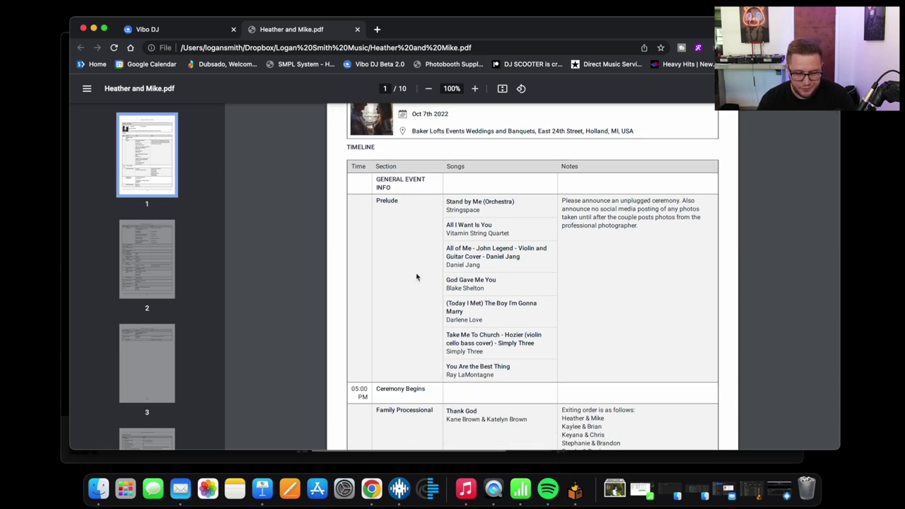
{"action": "scroll", "coordinate": [442, 215], "scroll_direction": "down", "scroll_amount": 1}
{"action": "scroll", "coordinate": [442, 216], "scroll_direction": "down", "scroll_amount": 1}
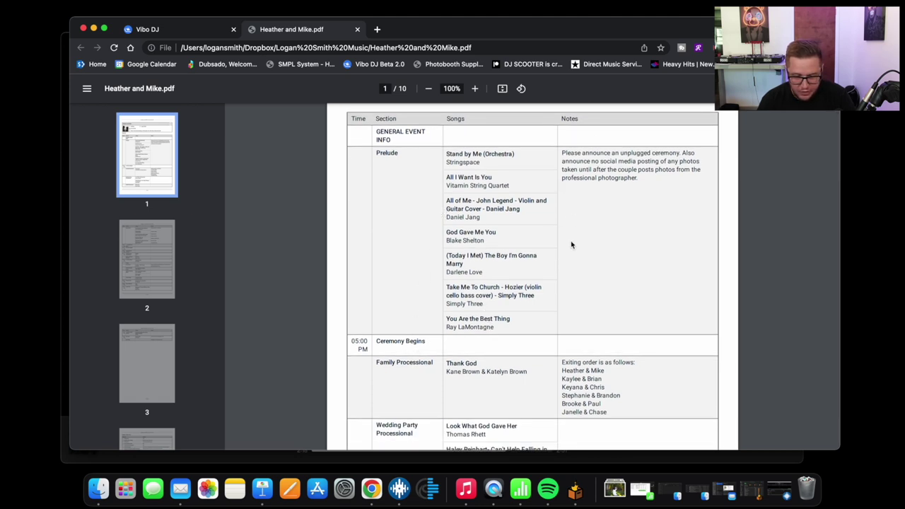
{"action": "scroll", "coordinate": [571, 244], "scroll_direction": "down", "scroll_amount": 4}
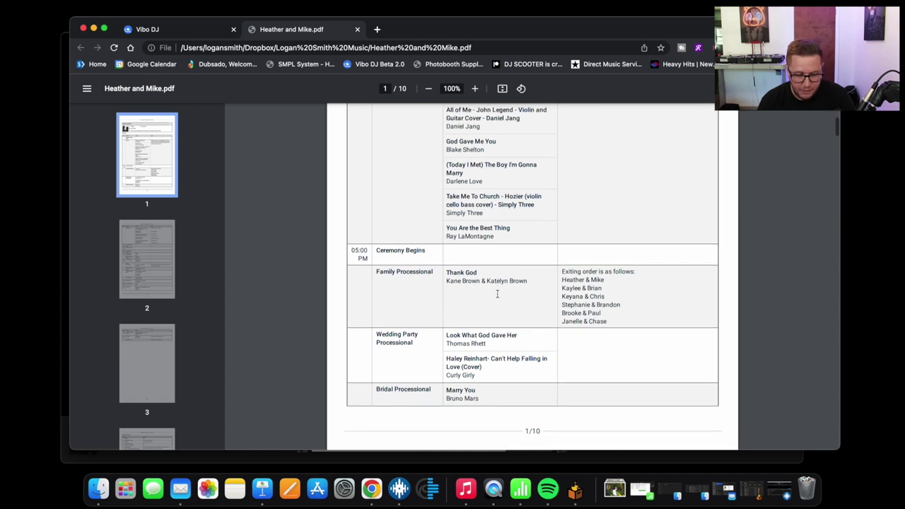
{"action": "scroll", "coordinate": [497, 294], "scroll_direction": "down", "scroll_amount": 2}
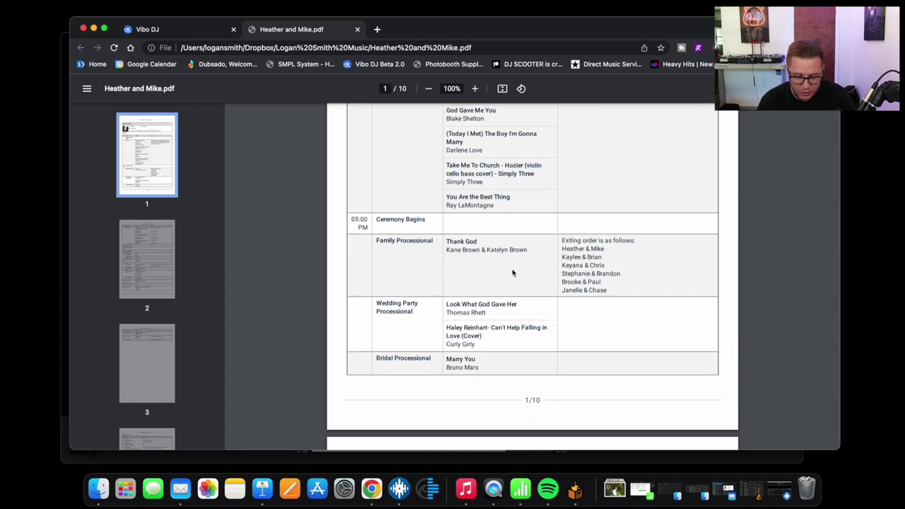
{"action": "scroll", "coordinate": [505, 269], "scroll_direction": "down", "scroll_amount": 3}
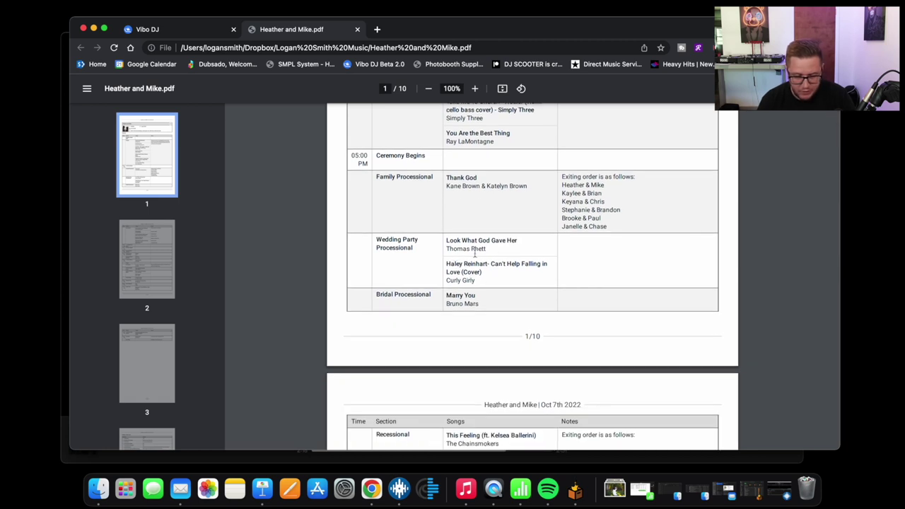
{"action": "scroll", "coordinate": [475, 244], "scroll_direction": "down", "scroll_amount": 2}
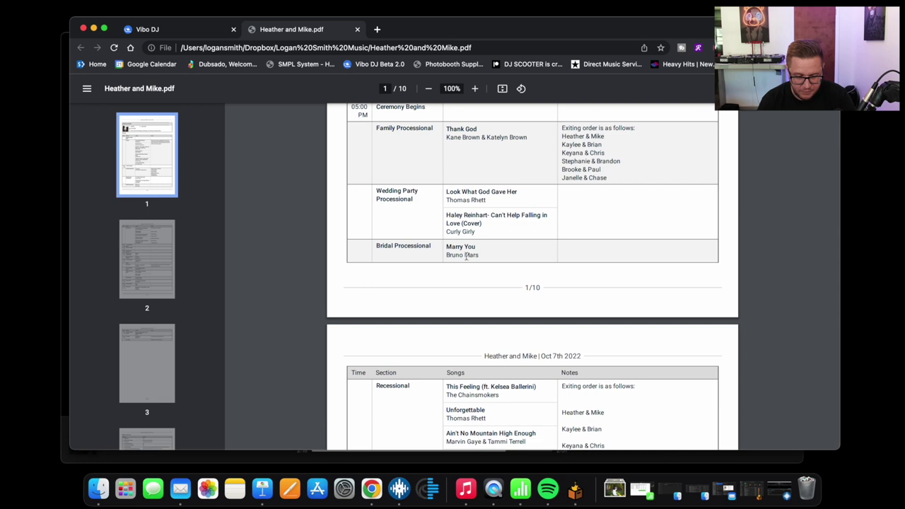
{"action": "scroll", "coordinate": [458, 256], "scroll_direction": "down", "scroll_amount": 8}
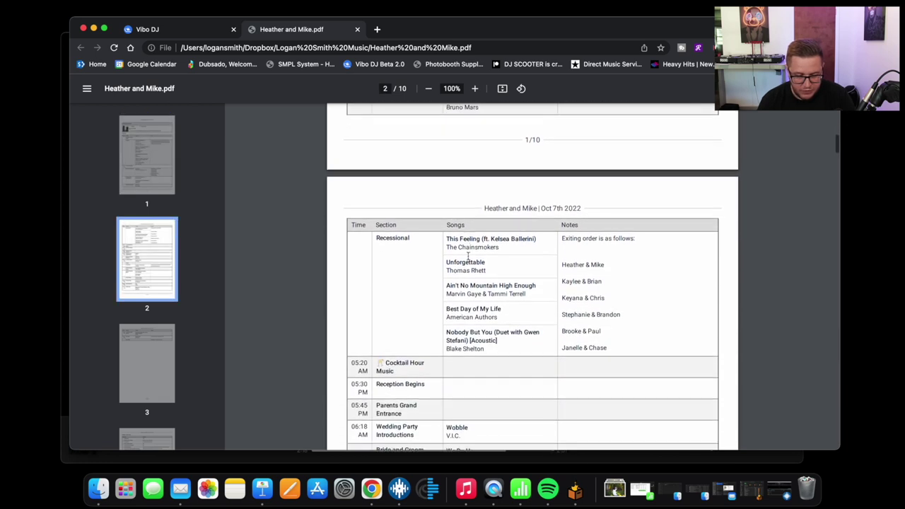
Examine the rest of the PDF timeline, from the Recessional and reception sections to the Don't Play entry
{"action": "scroll", "coordinate": [469, 259], "scroll_direction": "down", "scroll_amount": 1}
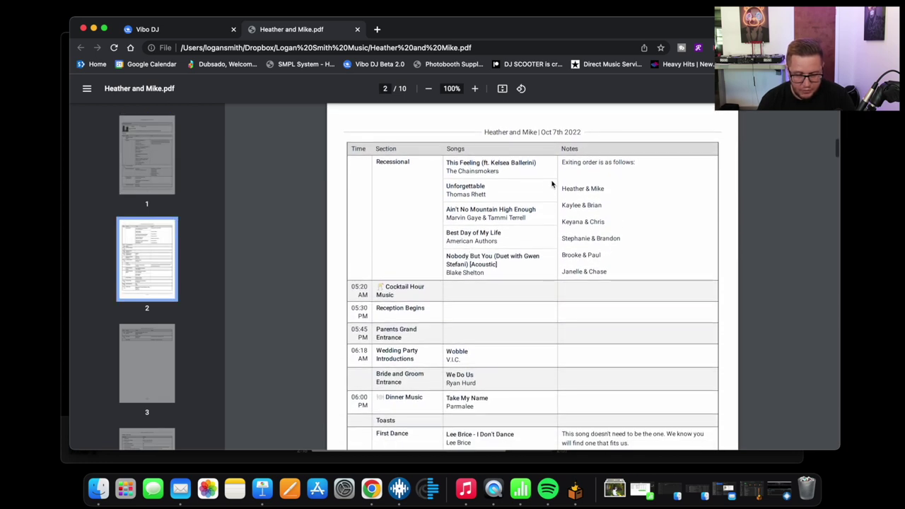
{"action": "scroll", "coordinate": [468, 269], "scroll_direction": "down", "scroll_amount": 2}
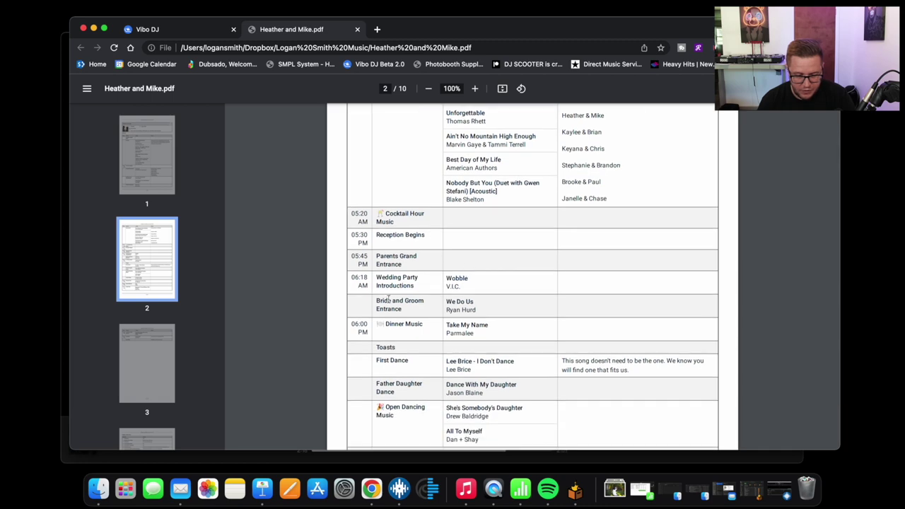
{"action": "scroll", "coordinate": [473, 279], "scroll_direction": "down", "scroll_amount": 2}
{"action": "scroll", "coordinate": [493, 223], "scroll_direction": "down", "scroll_amount": 4}
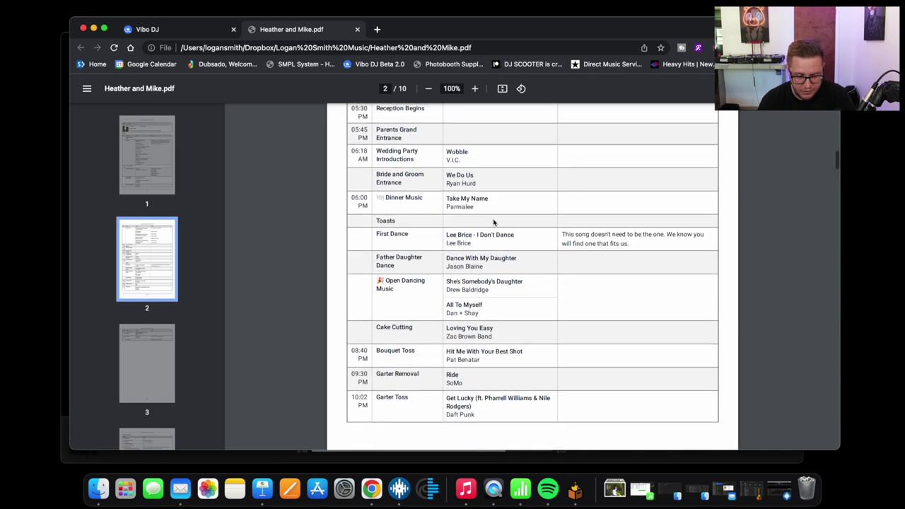
{"action": "scroll", "coordinate": [493, 222], "scroll_direction": "up", "scroll_amount": 5}
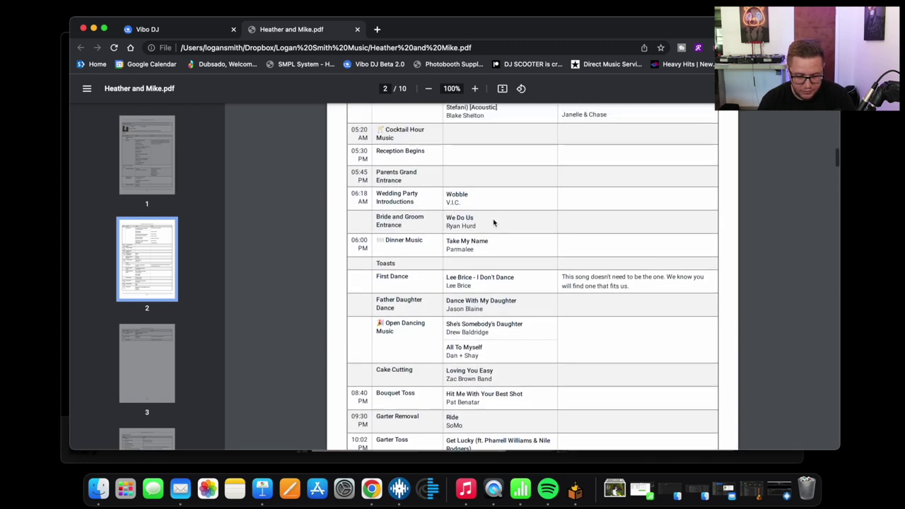
{"action": "scroll", "coordinate": [493, 222], "scroll_direction": "down", "scroll_amount": 2}
{"action": "scroll", "coordinate": [493, 222], "scroll_direction": "down", "scroll_amount": 10}
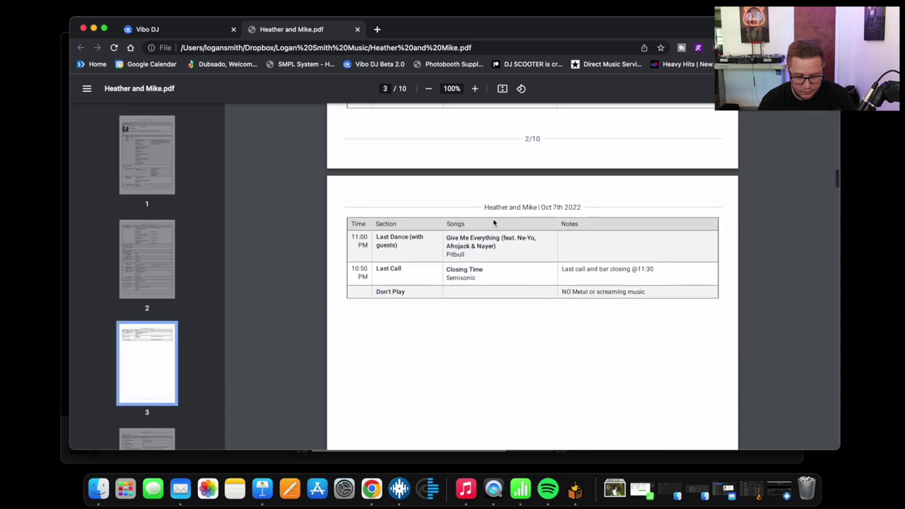
Review the PDF's section details, from the General Event Info answers through the ceremony and cocktail hour to the wedding party introductions
{"action": "scroll", "coordinate": [494, 222], "scroll_direction": "down", "scroll_amount": 12}
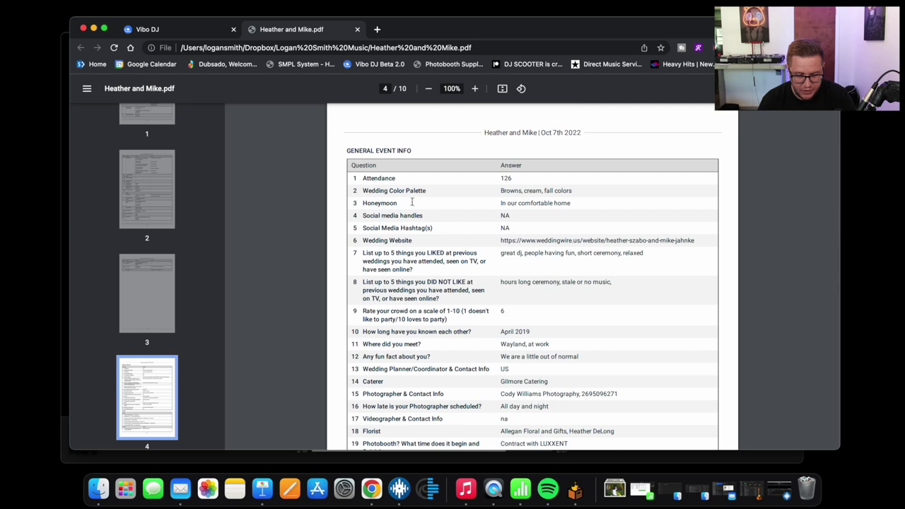
{"action": "scroll", "coordinate": [435, 224], "scroll_direction": "down", "scroll_amount": 1}
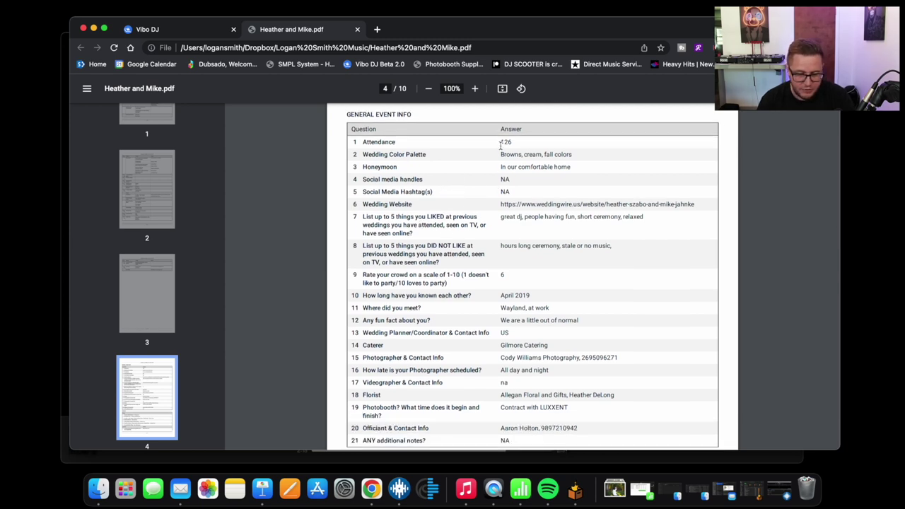
{"action": "scroll", "coordinate": [514, 212], "scroll_direction": "down", "scroll_amount": 1}
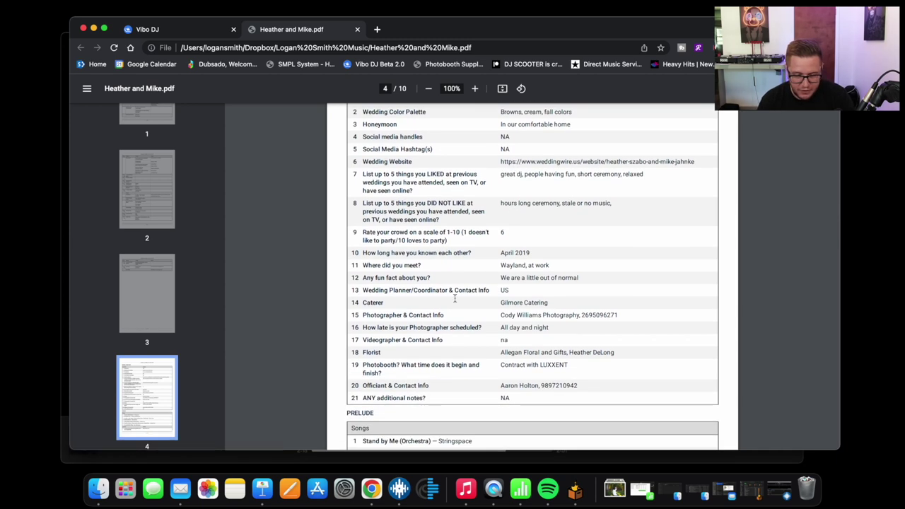
{"action": "scroll", "coordinate": [467, 299], "scroll_direction": "down", "scroll_amount": 1}
{"action": "scroll", "coordinate": [467, 299], "scroll_direction": "down", "scroll_amount": 3}
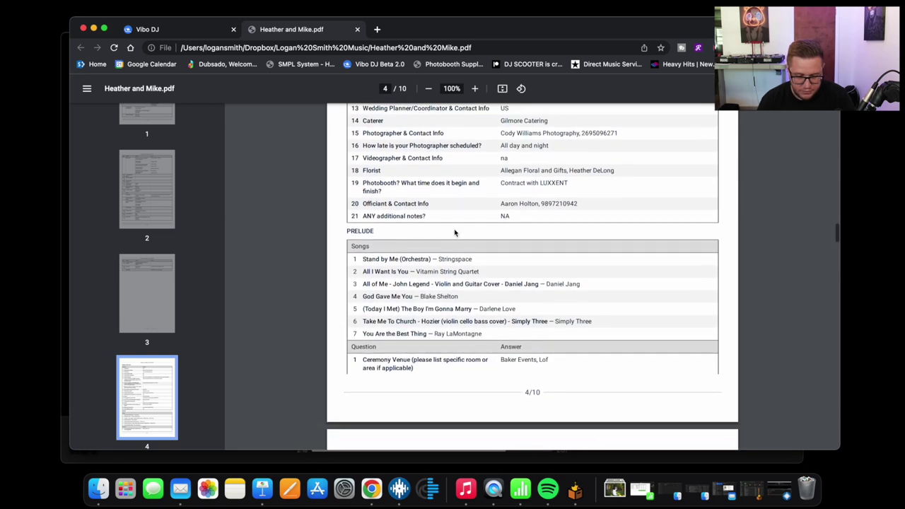
{"action": "scroll", "coordinate": [453, 232], "scroll_direction": "down", "scroll_amount": 1}
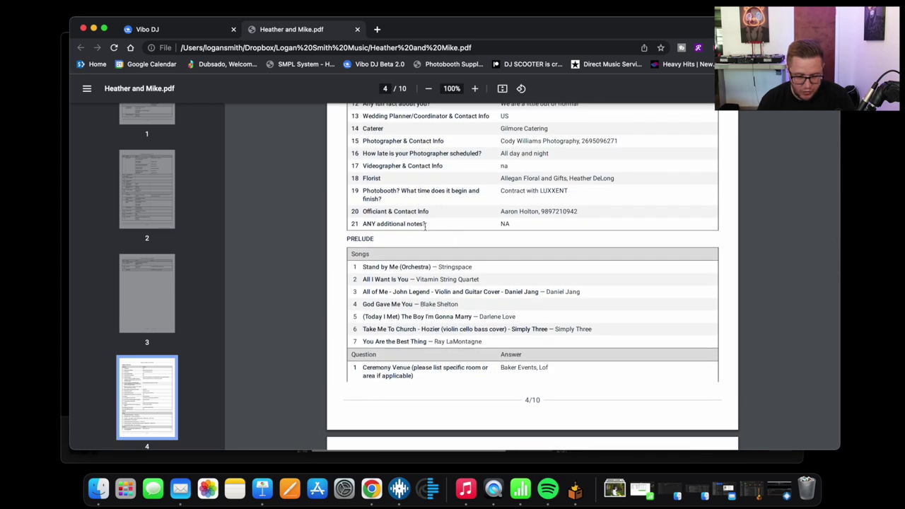
{"action": "scroll", "coordinate": [427, 237], "scroll_direction": "up", "scroll_amount": 1}
{"action": "scroll", "coordinate": [431, 244], "scroll_direction": "down", "scroll_amount": 3}
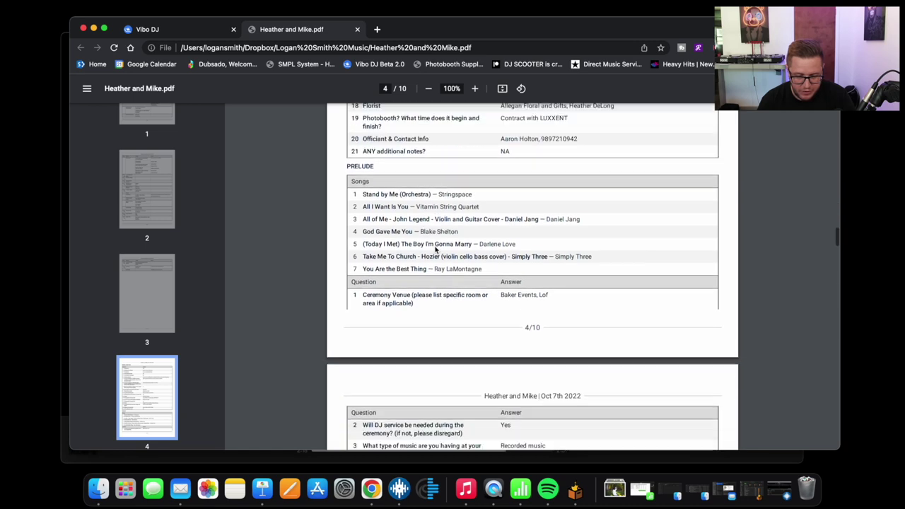
{"action": "scroll", "coordinate": [436, 247], "scroll_direction": "down", "scroll_amount": 7}
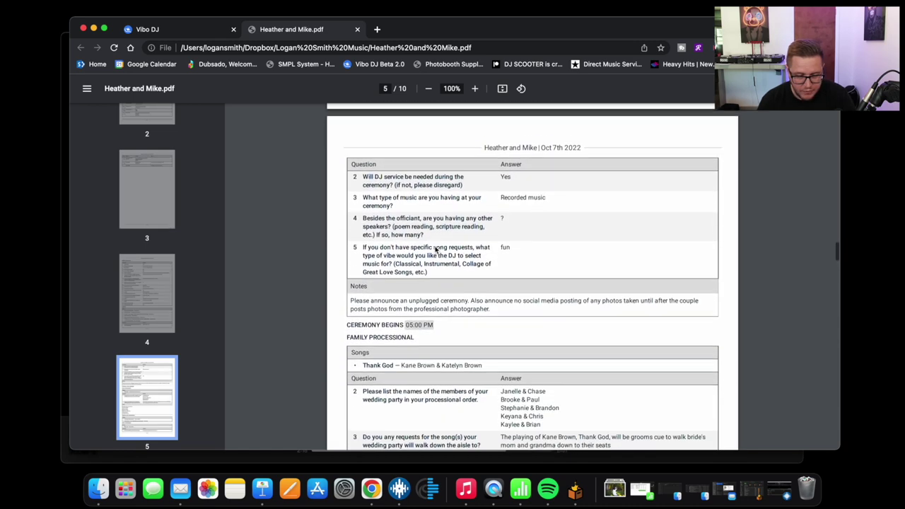
{"action": "scroll", "coordinate": [436, 249], "scroll_direction": "down", "scroll_amount": 2}
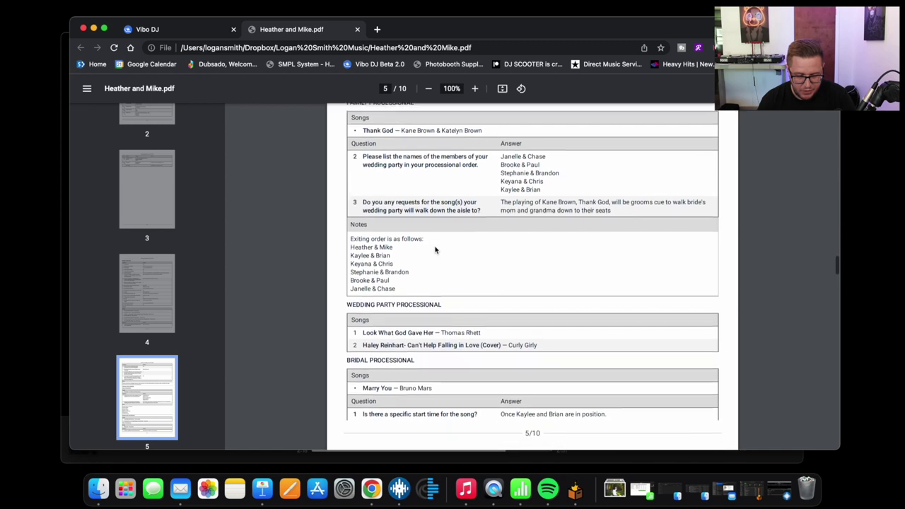
{"action": "scroll", "coordinate": [436, 251], "scroll_direction": "down", "scroll_amount": 9}
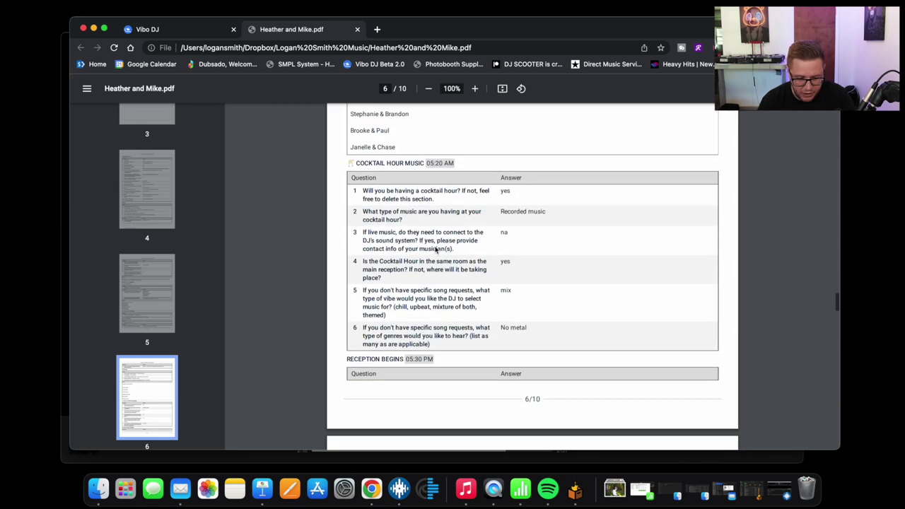
{"action": "scroll", "coordinate": [455, 272], "scroll_direction": "down", "scroll_amount": 10}
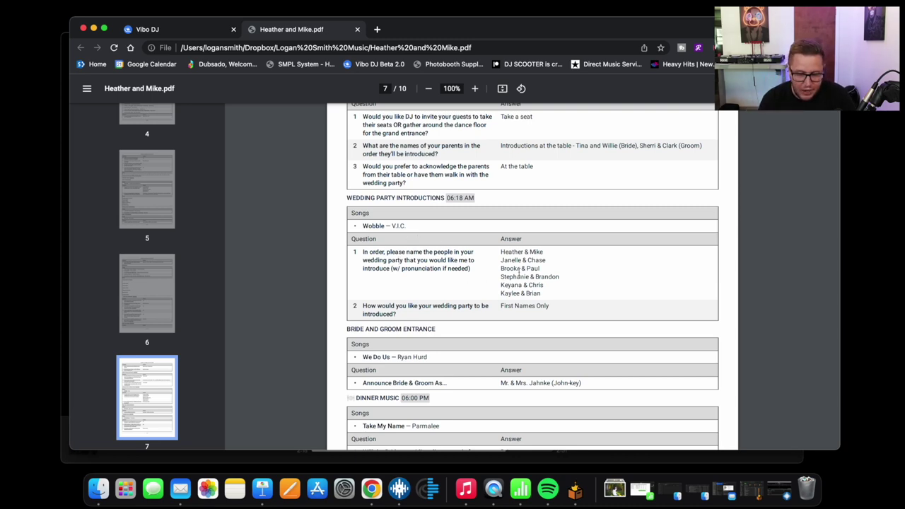
Return to the timeline table on page 2 and compare its condensed songs and notes with the section details
{"action": "scroll", "coordinate": [503, 272], "scroll_direction": "up", "scroll_amount": 20}
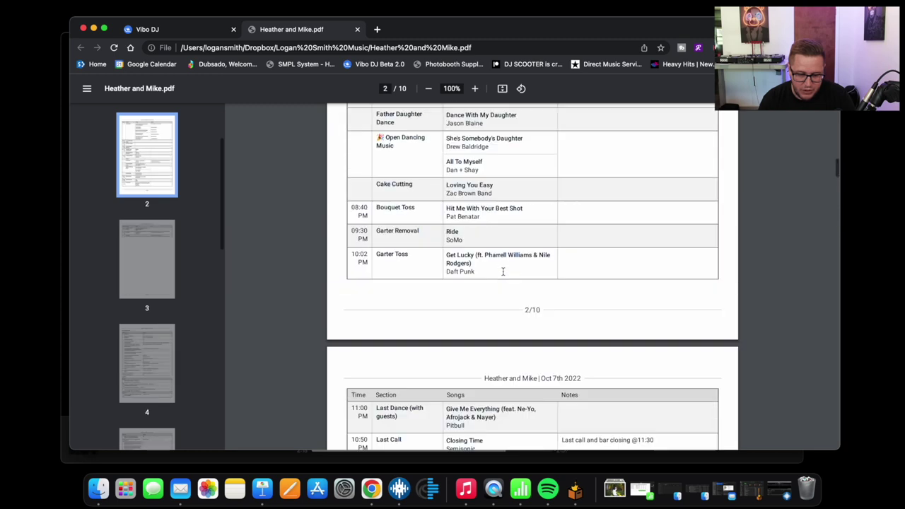
{"action": "scroll", "coordinate": [503, 272], "scroll_direction": "down", "scroll_amount": 5}
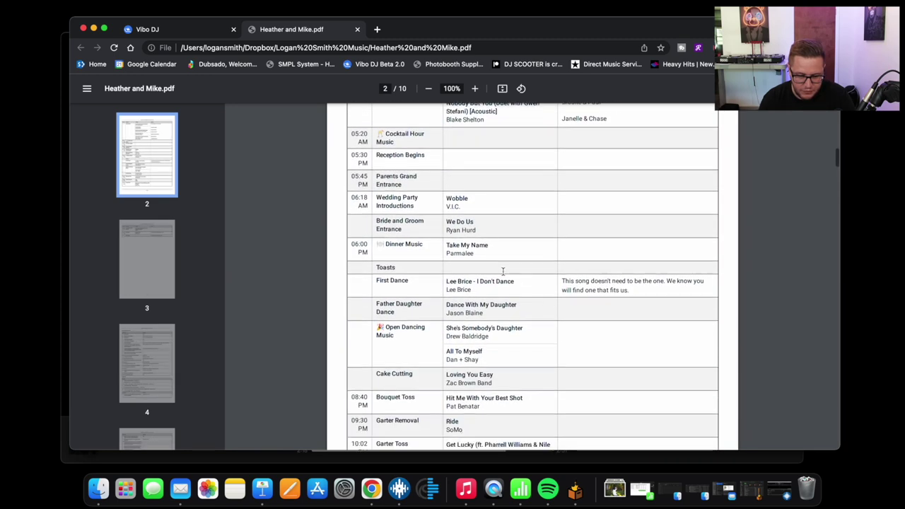
{"action": "scroll", "coordinate": [503, 271], "scroll_direction": "up", "scroll_amount": 8}
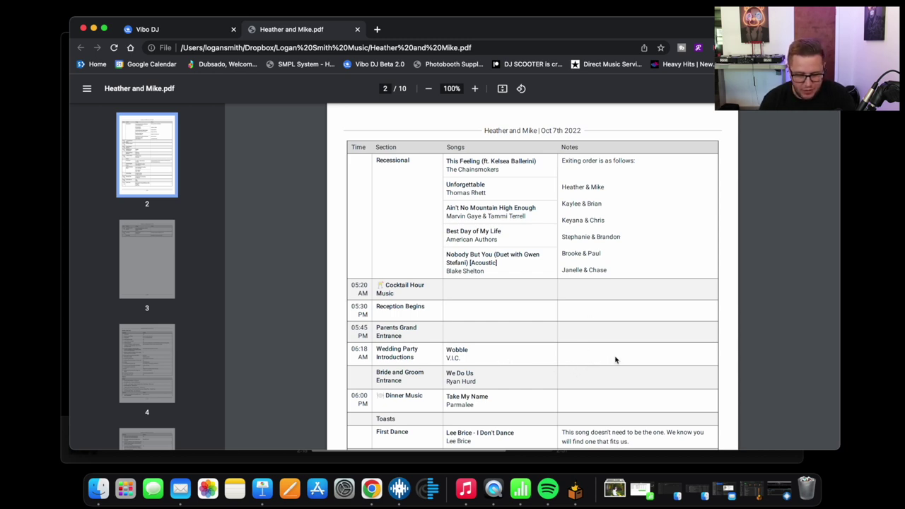
{"action": "scroll", "coordinate": [587, 310], "scroll_direction": "down", "scroll_amount": 2}
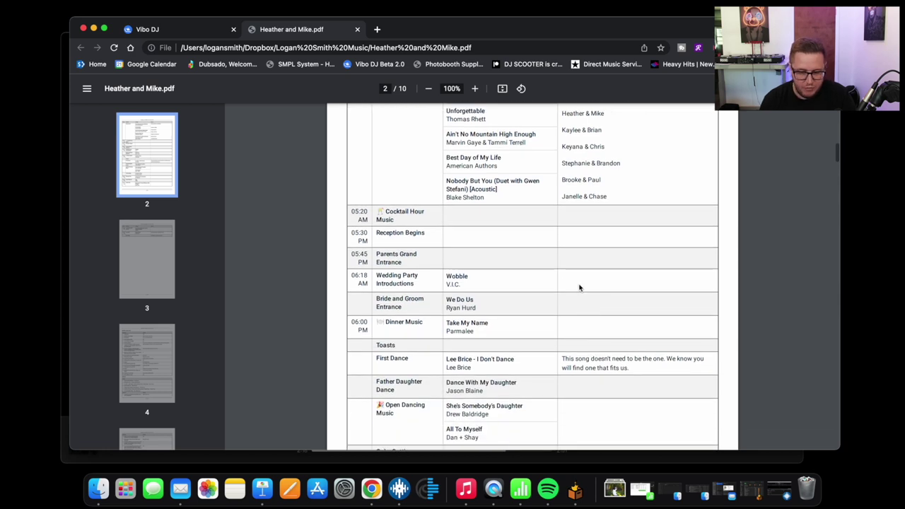
{"action": "scroll", "coordinate": [573, 282], "scroll_direction": "up", "scroll_amount": 2}
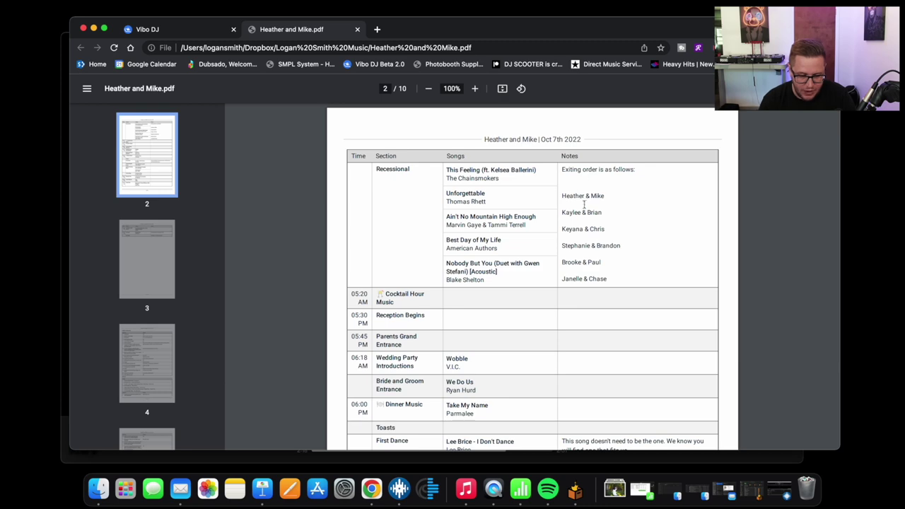
Skim the remaining section details through page 10, then look back over them to the Family Processional on page 5
{"action": "scroll", "coordinate": [584, 312], "scroll_direction": "down", "scroll_amount": 1}
{"action": "scroll", "coordinate": [505, 318], "scroll_direction": "down", "scroll_amount": 20}
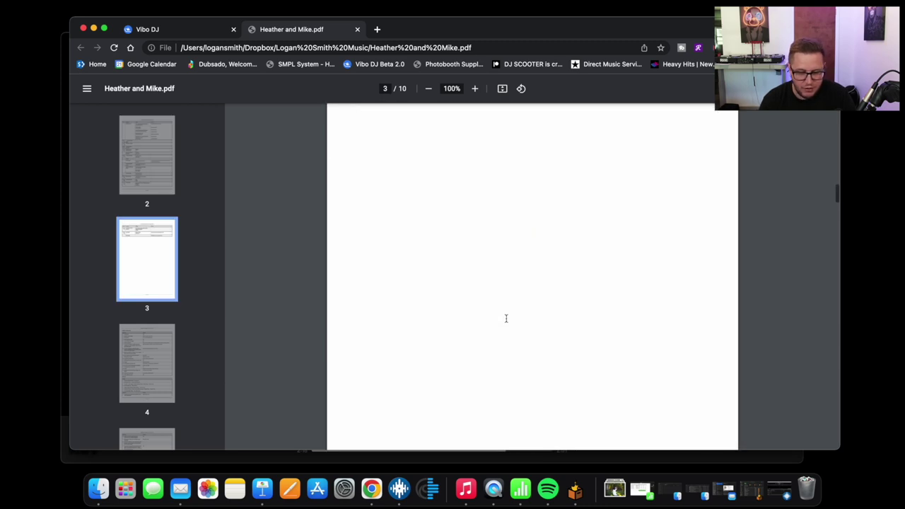
{"action": "scroll", "coordinate": [506, 320], "scroll_direction": "down", "scroll_amount": 20}
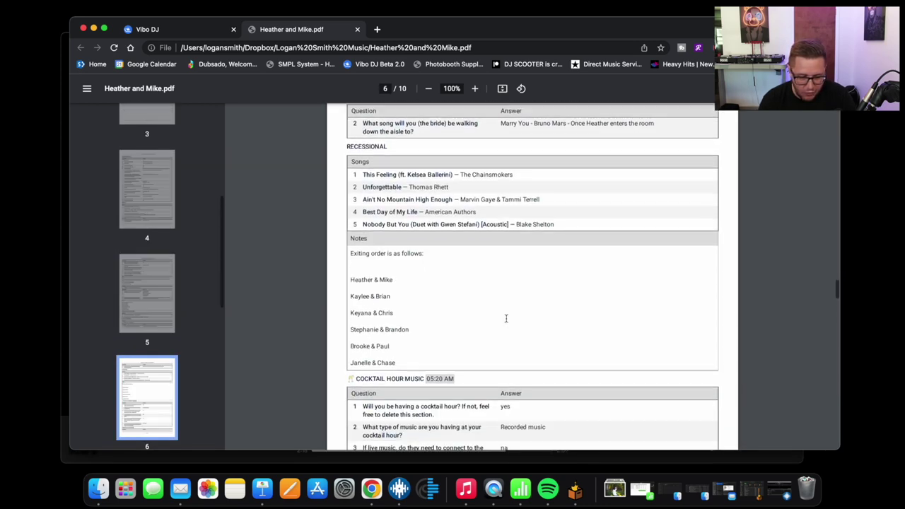
{"action": "scroll", "coordinate": [506, 320], "scroll_direction": "down", "scroll_amount": 20}
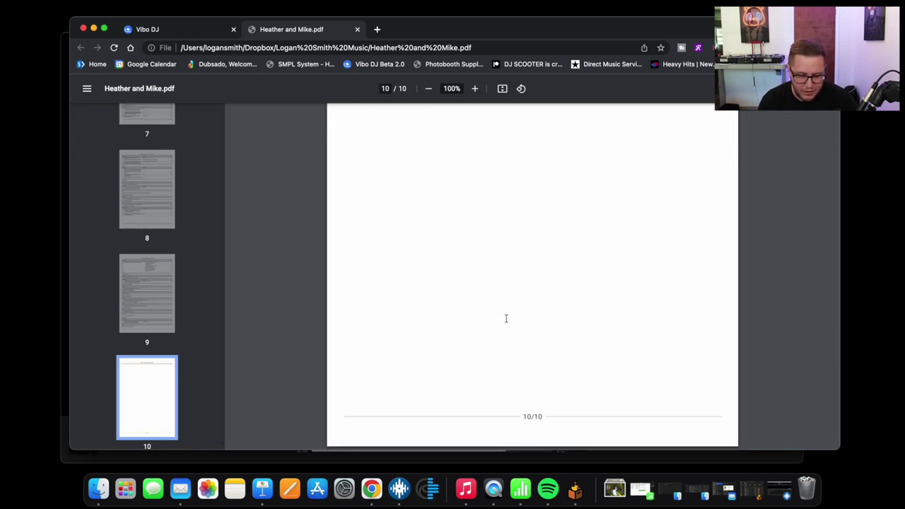
{"action": "scroll", "coordinate": [505, 318], "scroll_direction": "up", "scroll_amount": 5}
{"action": "scroll", "coordinate": [506, 318], "scroll_direction": "up", "scroll_amount": 5}
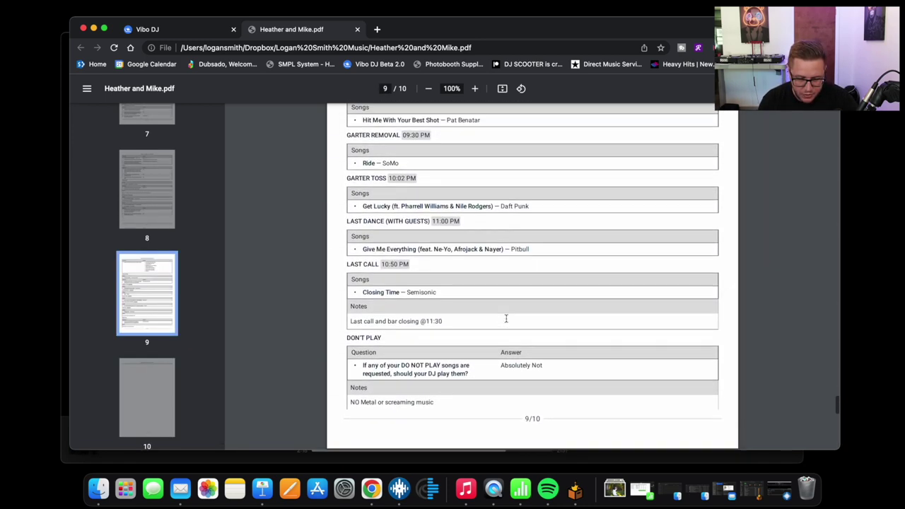
{"action": "scroll", "coordinate": [506, 319], "scroll_direction": "up", "scroll_amount": 10}
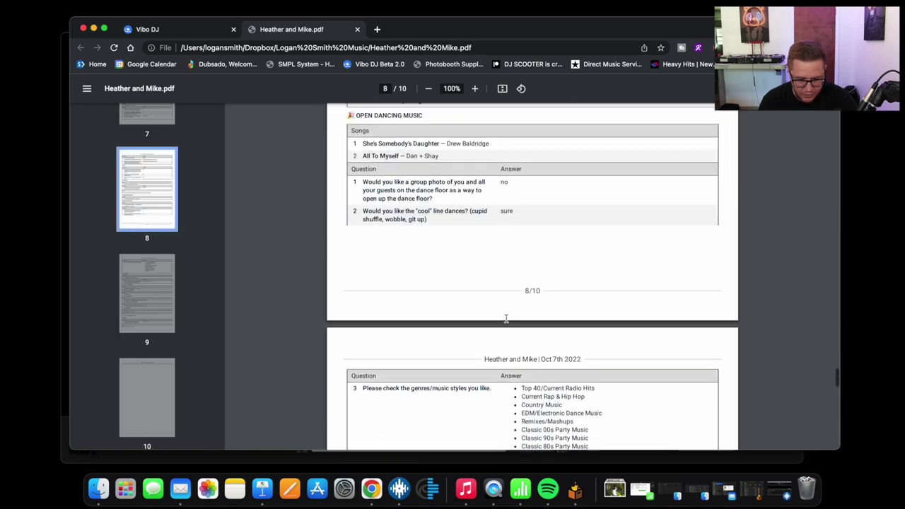
{"action": "scroll", "coordinate": [506, 319], "scroll_direction": "up", "scroll_amount": 15}
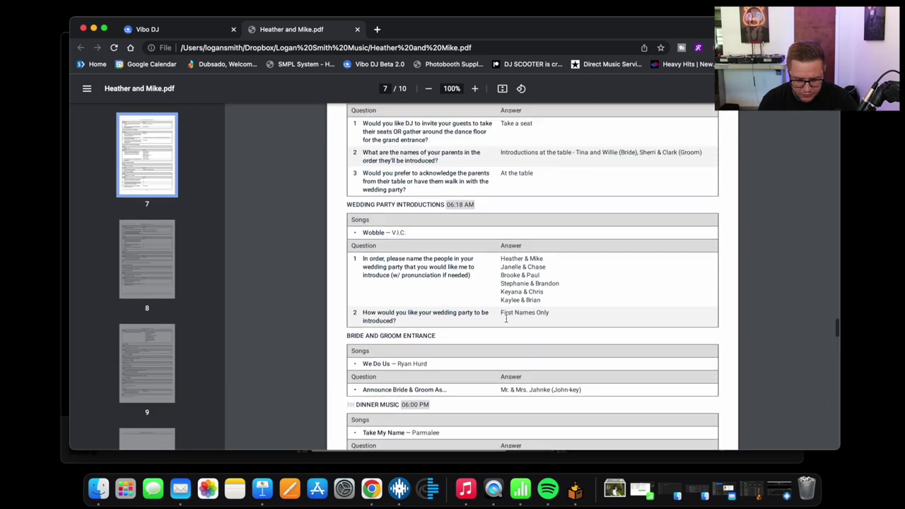
{"action": "scroll", "coordinate": [506, 319], "scroll_direction": "up", "scroll_amount": 20}
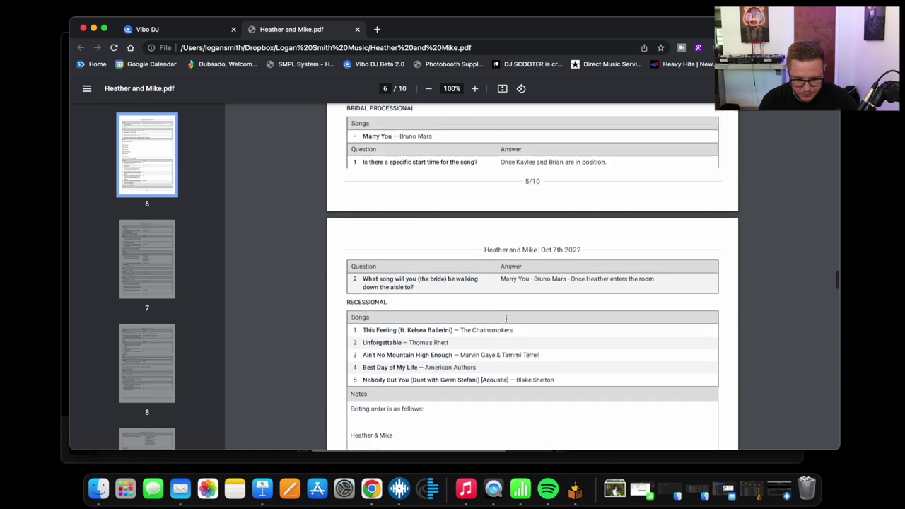
{"action": "scroll", "coordinate": [505, 319], "scroll_direction": "up", "scroll_amount": 3}
{"action": "scroll", "coordinate": [148, 226], "scroll_direction": "down", "scroll_amount": 5}
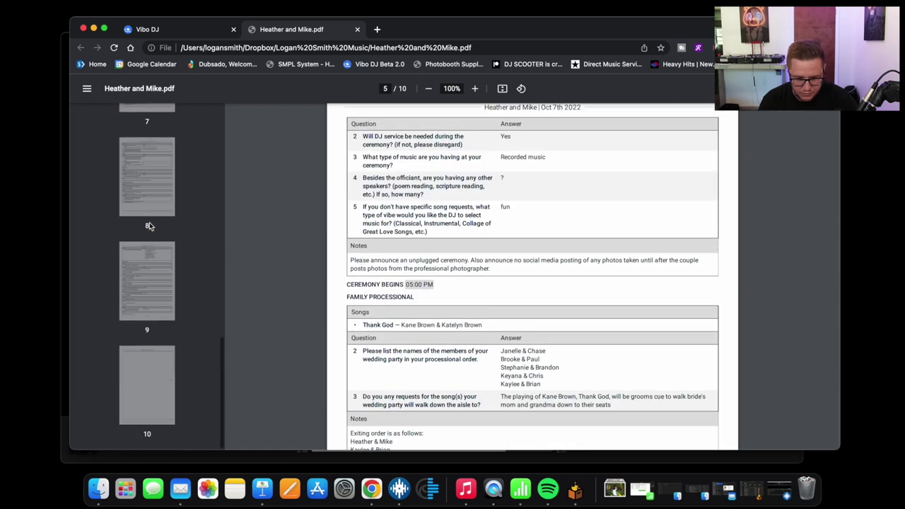
Examine page 9 of the PDF, from the liked music styles and Cake Cutting through Last Call to Don't Play
{"action": "left_click", "coordinate": [146, 283]}
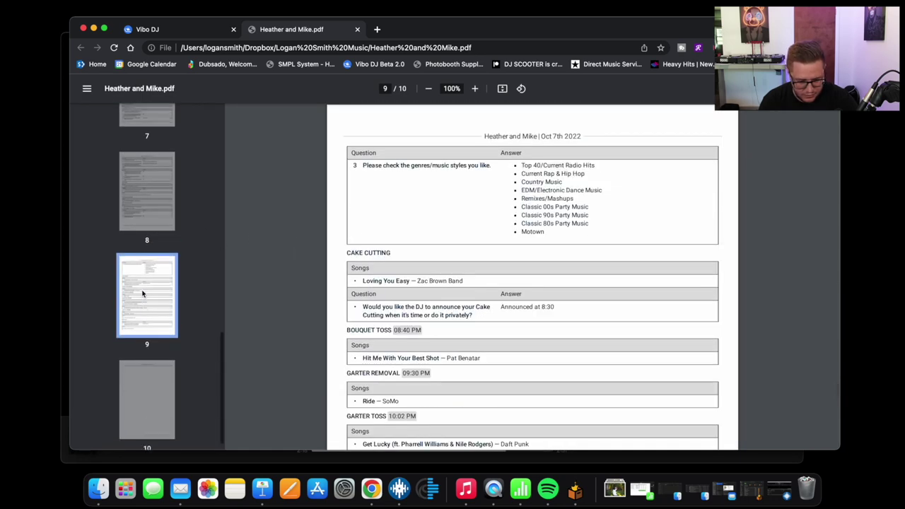
{"action": "scroll", "coordinate": [414, 317], "scroll_direction": "down", "scroll_amount": 6}
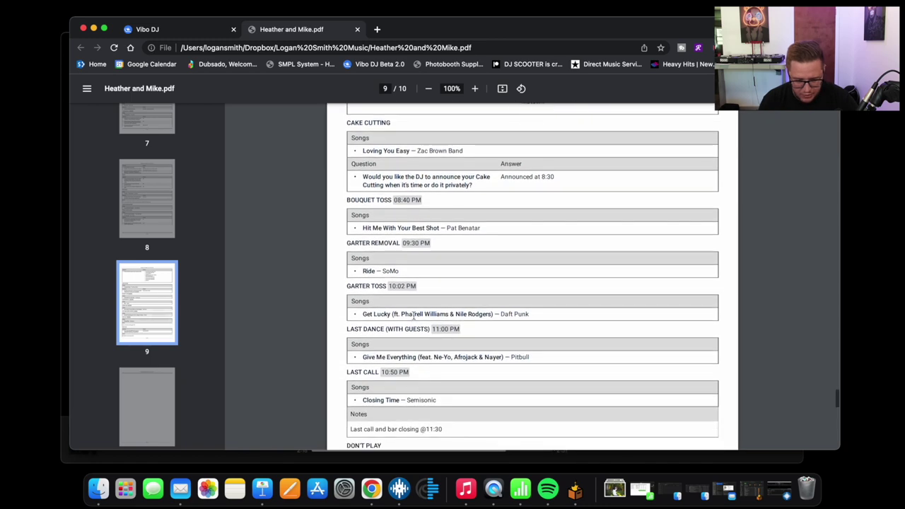
{"action": "scroll", "coordinate": [414, 316], "scroll_direction": "down", "scroll_amount": 12}
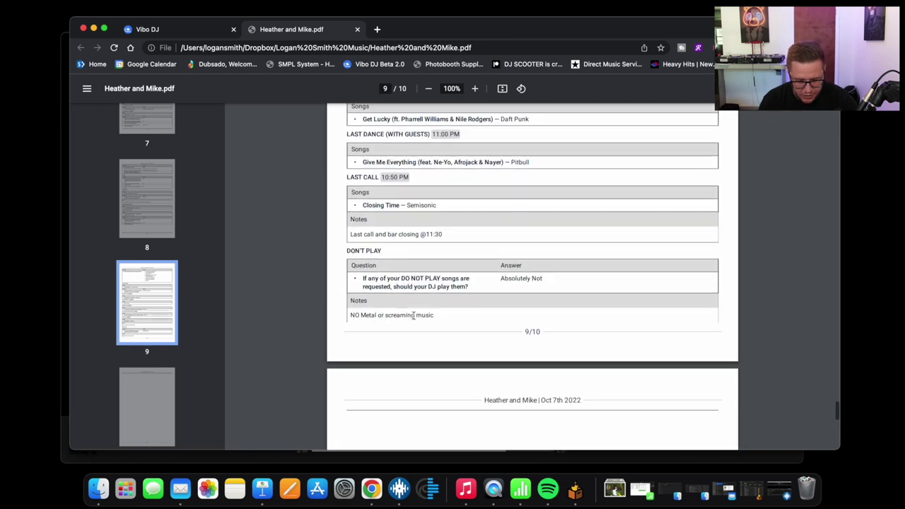
{"action": "scroll", "coordinate": [414, 316], "scroll_direction": "up", "scroll_amount": 3}
{"action": "left_click", "coordinate": [170, 293]}
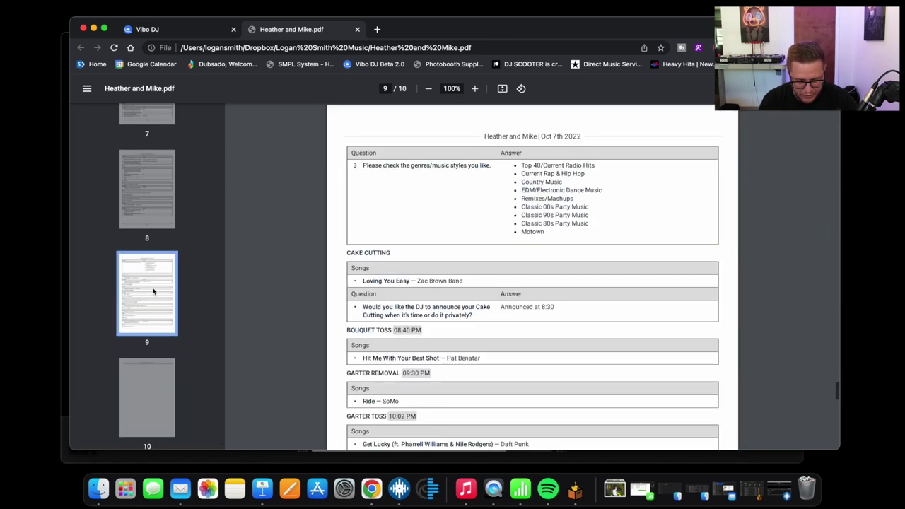
{"action": "scroll", "coordinate": [394, 316], "scroll_direction": "down", "scroll_amount": 8}
Review the First Dance, Father Daughter Dance and Open Dancing Music details on page 8, then look back to the Recessional on page 6
{"action": "scroll", "coordinate": [395, 316], "scroll_direction": "up", "scroll_amount": 14}
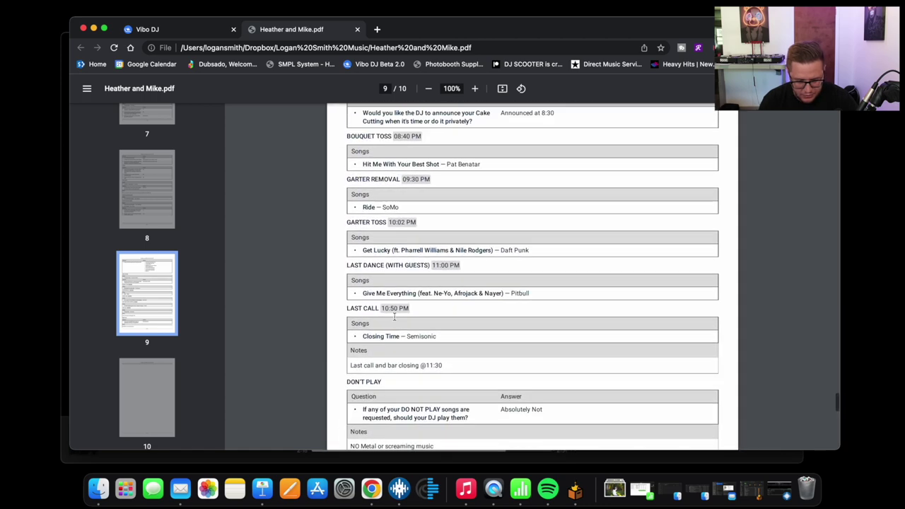
{"action": "scroll", "coordinate": [395, 316], "scroll_direction": "up", "scroll_amount": 8}
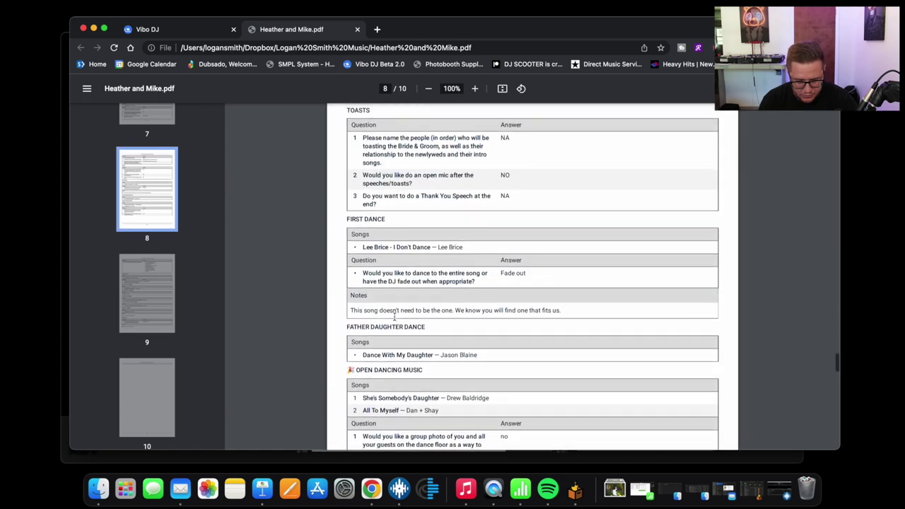
{"action": "scroll", "coordinate": [394, 316], "scroll_direction": "down", "scroll_amount": 2}
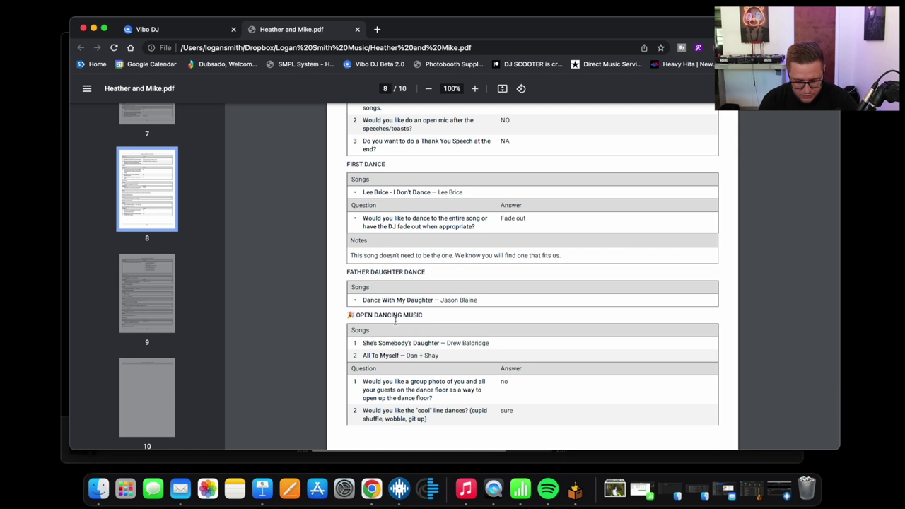
{"action": "scroll", "coordinate": [396, 321], "scroll_direction": "down", "scroll_amount": 2}
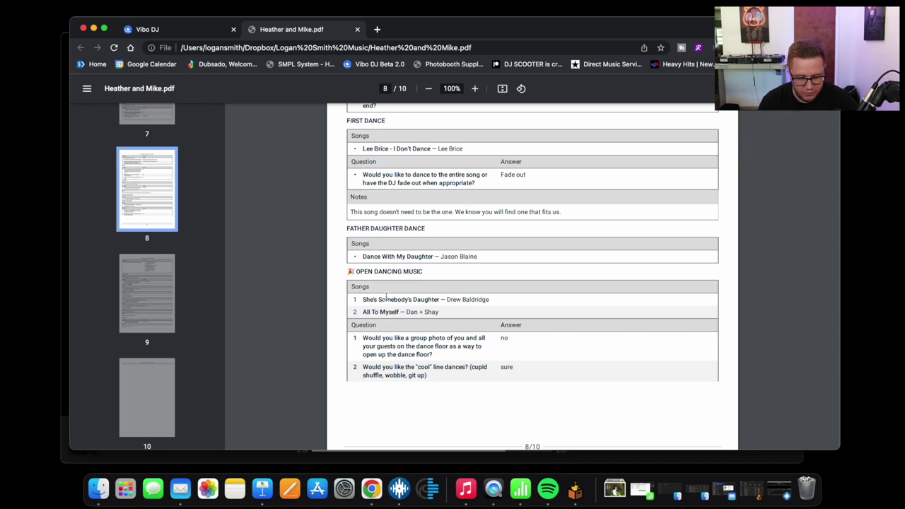
{"action": "scroll", "coordinate": [396, 308], "scroll_direction": "up", "scroll_amount": 1}
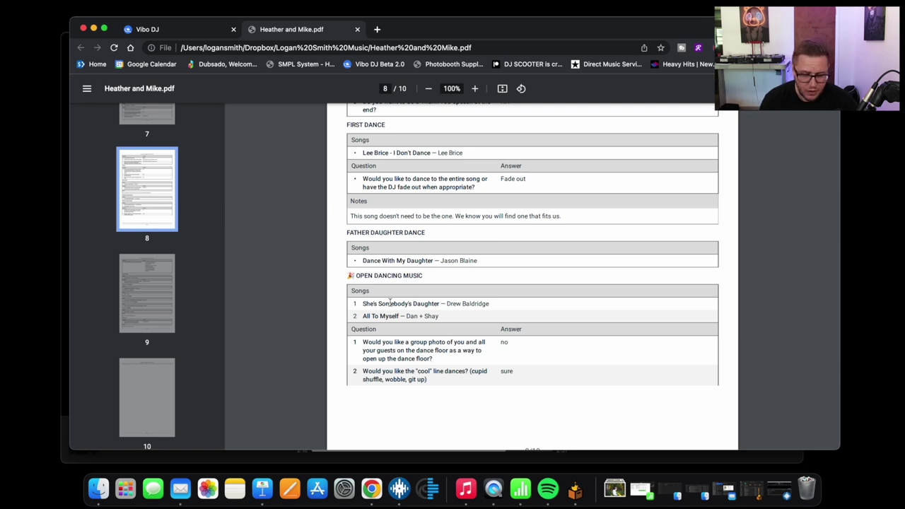
{"action": "scroll", "coordinate": [390, 302], "scroll_direction": "up", "scroll_amount": 2}
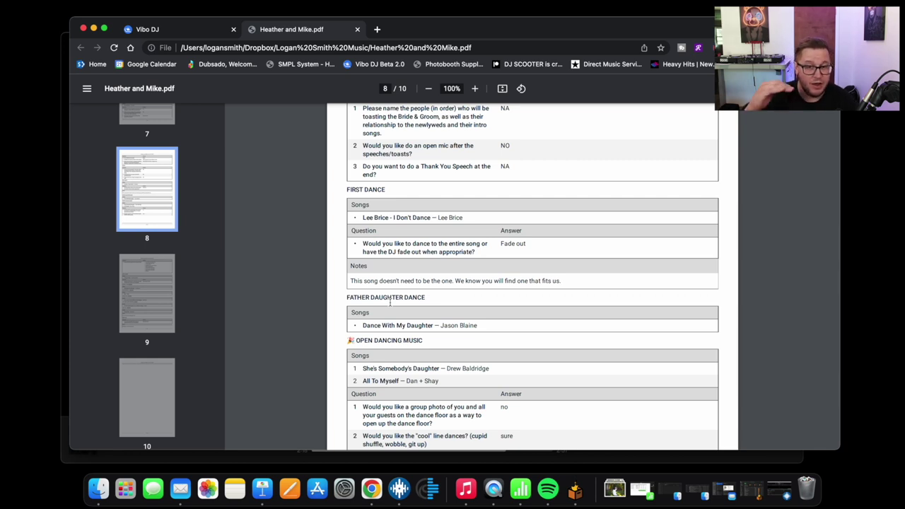
{"action": "scroll", "coordinate": [389, 302], "scroll_direction": "down", "scroll_amount": 2}
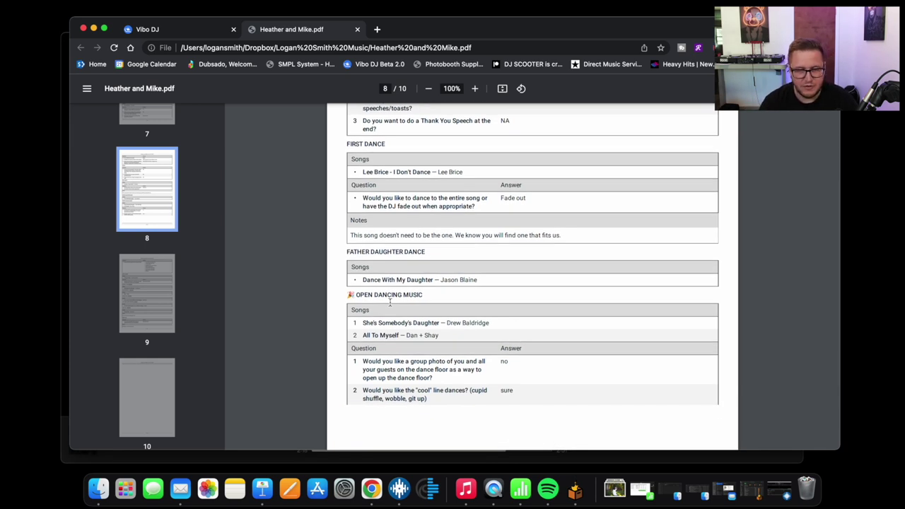
{"action": "scroll", "coordinate": [389, 302], "scroll_direction": "up", "scroll_amount": 15}
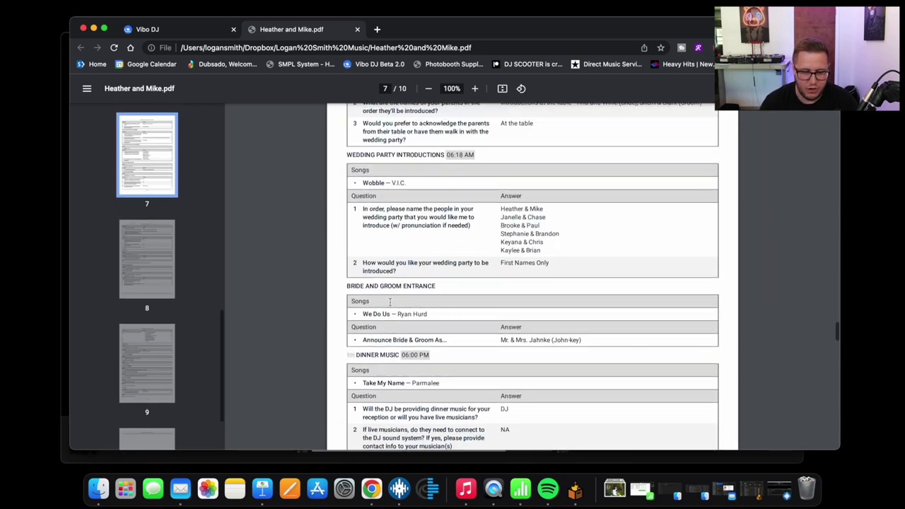
{"action": "scroll", "coordinate": [307, 146], "scroll_direction": "up", "scroll_amount": 10}
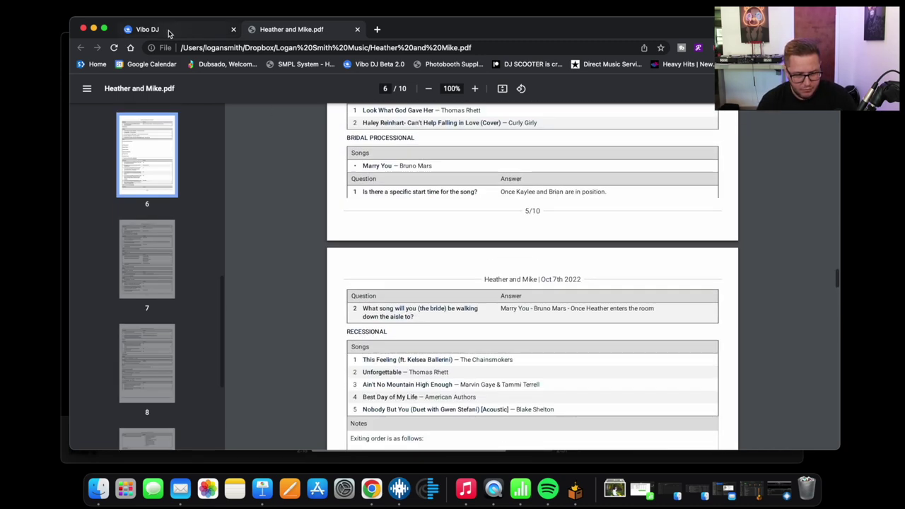
Switch back to Vibo, dismiss the PDF download dialog and open the list of upcoming events
{"action": "left_click", "coordinate": [162, 30]}
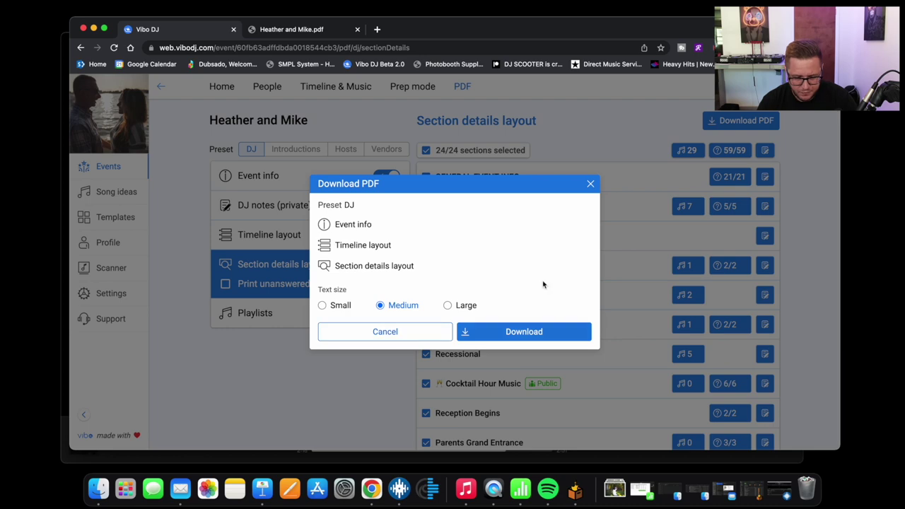
{"action": "left_click", "coordinate": [592, 185]}
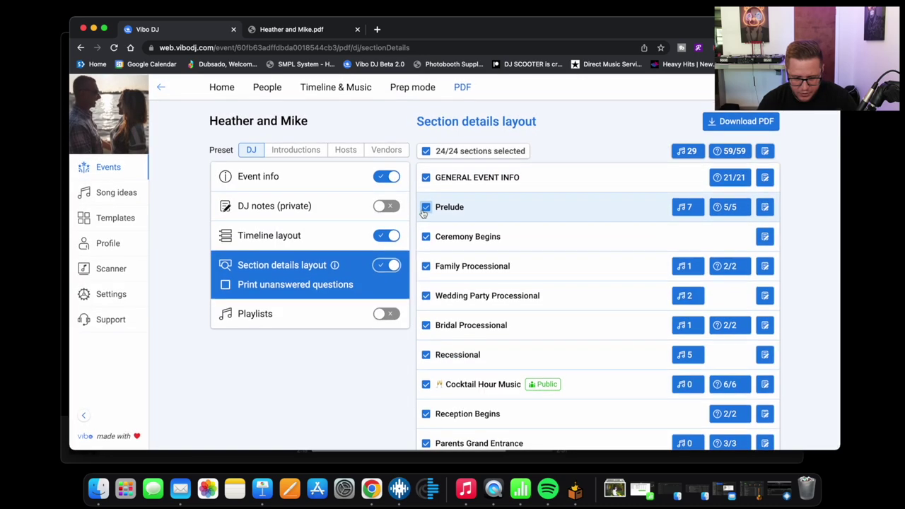
{"action": "left_click", "coordinate": [107, 174]}
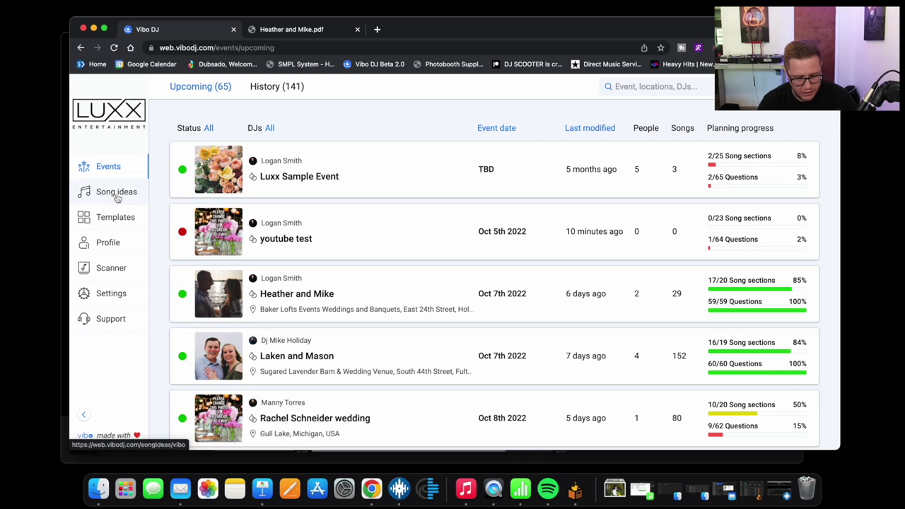
Browse Vibo's ready-made song idea playlists, from the decade hits down to the candle lighting collections
{"action": "left_click", "coordinate": [117, 198]}
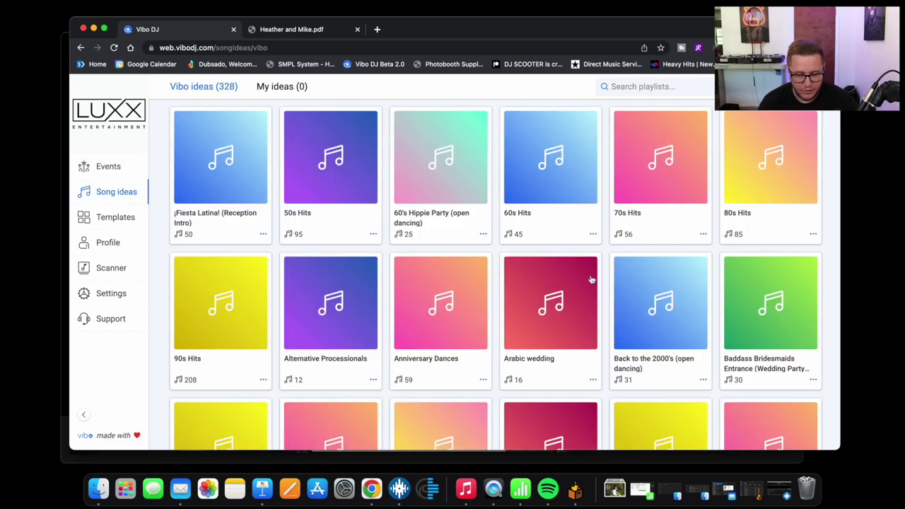
{"action": "scroll", "coordinate": [516, 282], "scroll_direction": "down", "scroll_amount": 5}
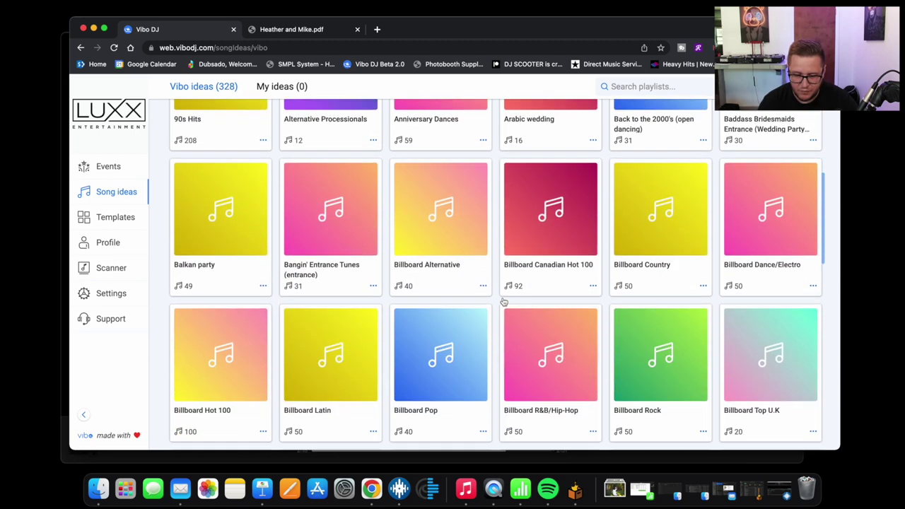
{"action": "scroll", "coordinate": [503, 302], "scroll_direction": "down", "scroll_amount": 3}
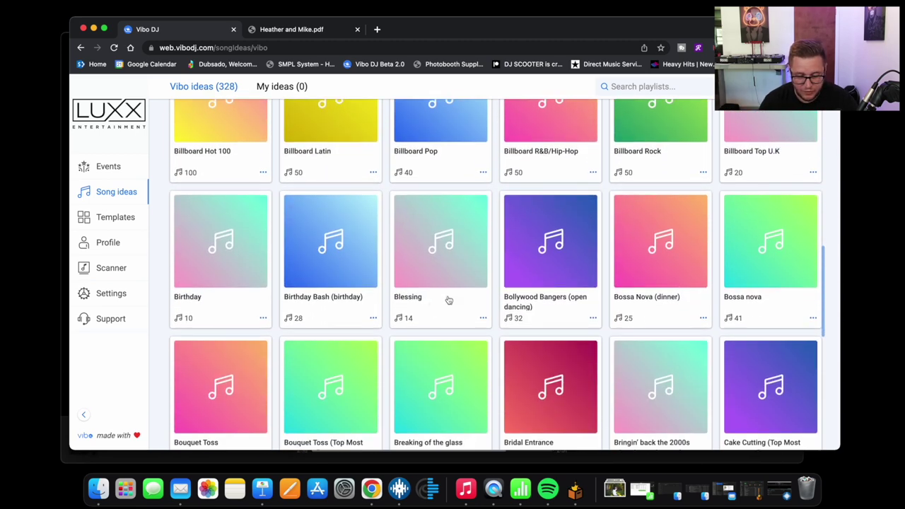
{"action": "scroll", "coordinate": [384, 333], "scroll_direction": "down", "scroll_amount": 5}
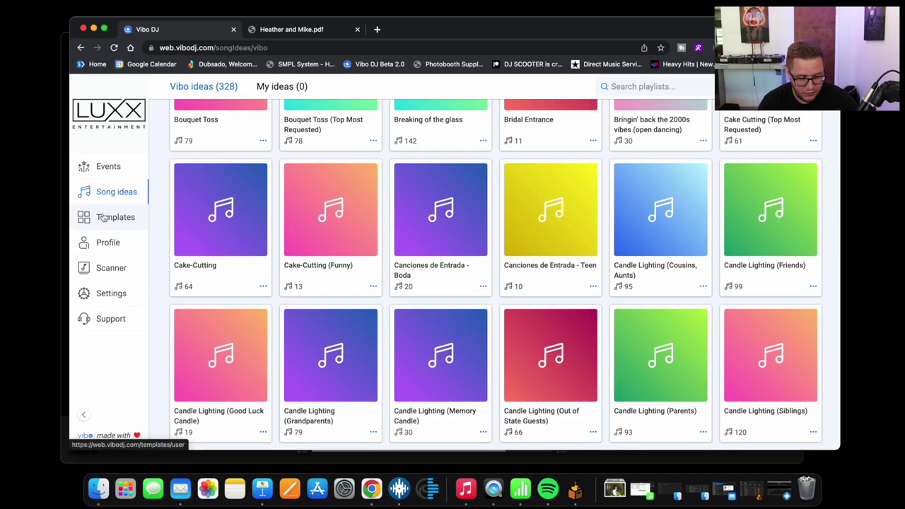
Start a new template among the user's own templates and title it "youtube test"
{"action": "left_click", "coordinate": [107, 217]}
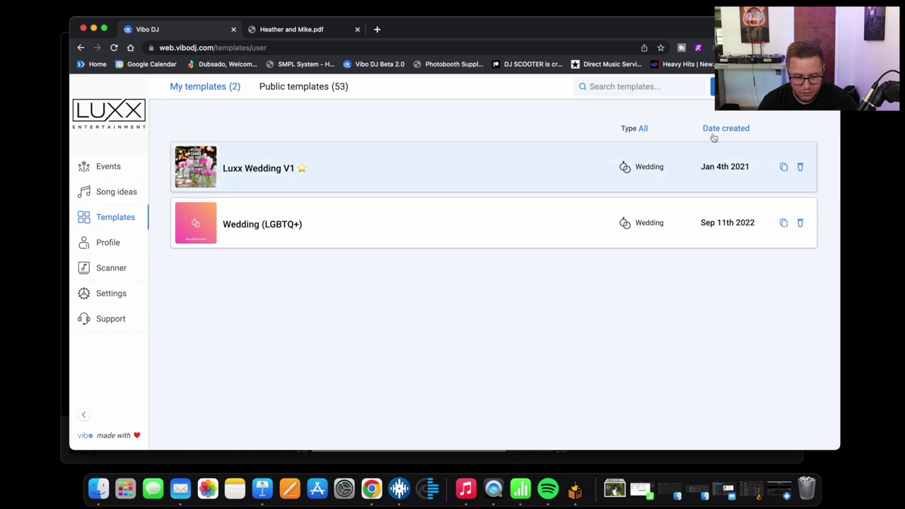
{"action": "left_click", "coordinate": [736, 87]}
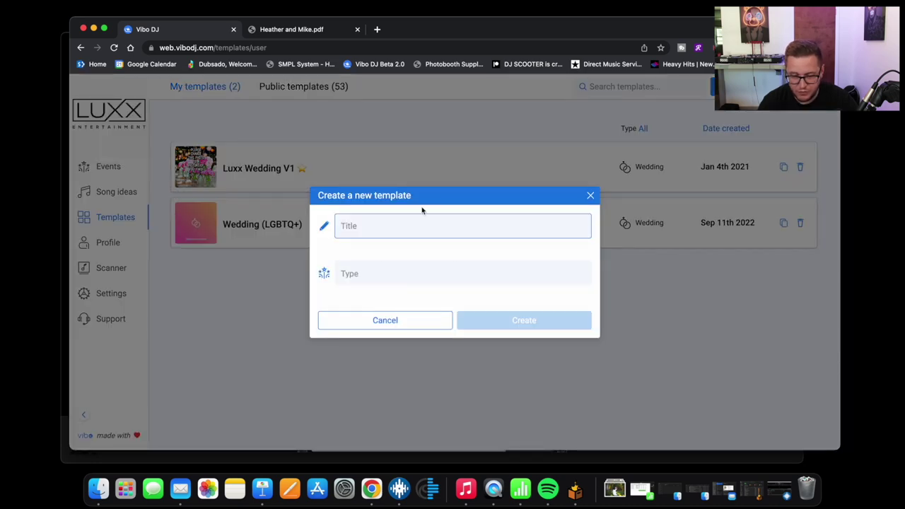
{"action": "type", "text": "yo"}
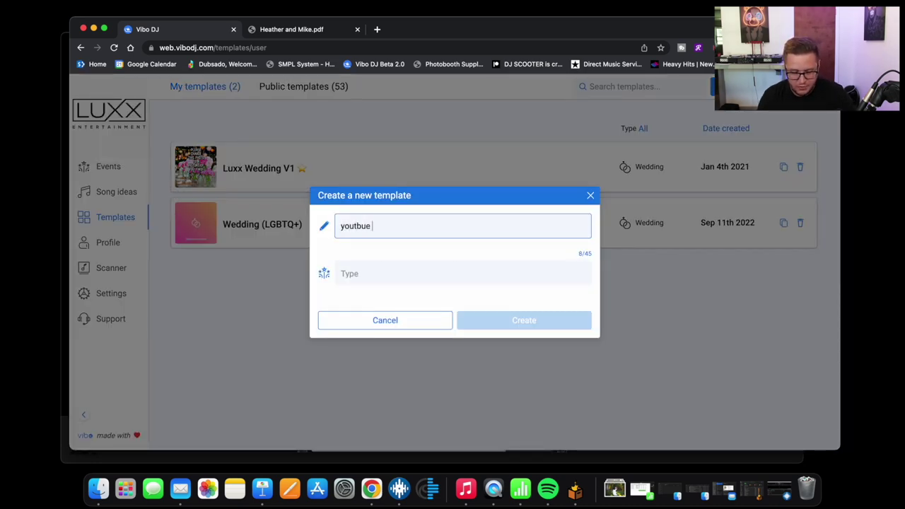
{"action": "type", "text": "utbue"}
{"action": "key", "text": "BackSpace"}
{"action": "key", "text": "BackSpace"}
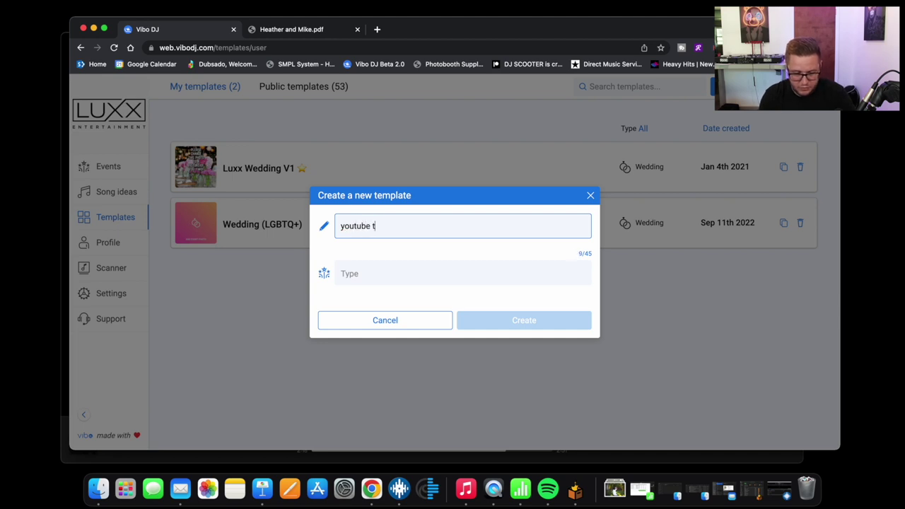
{"action": "type", "text": "est"}
Set the template's event type to Wedding and create the template
{"action": "left_click", "coordinate": [384, 277]}
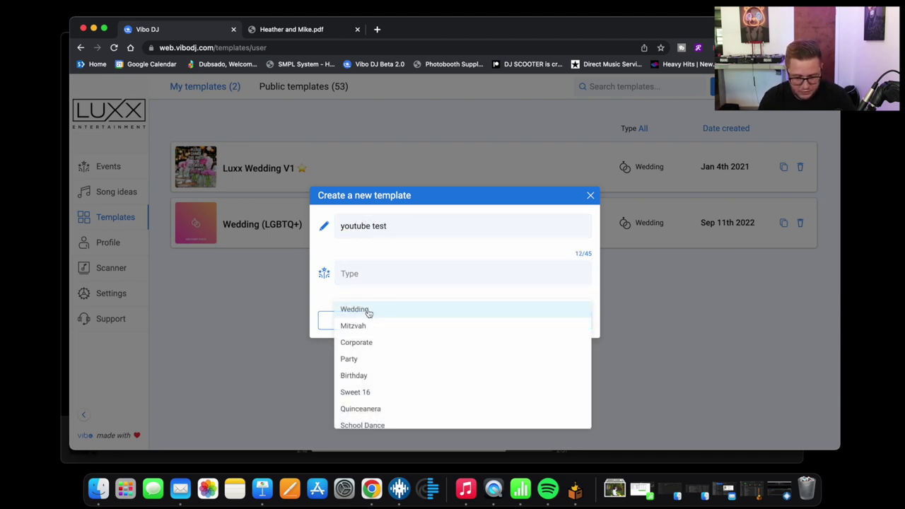
{"action": "scroll", "coordinate": [368, 316], "scroll_direction": "down", "scroll_amount": 1}
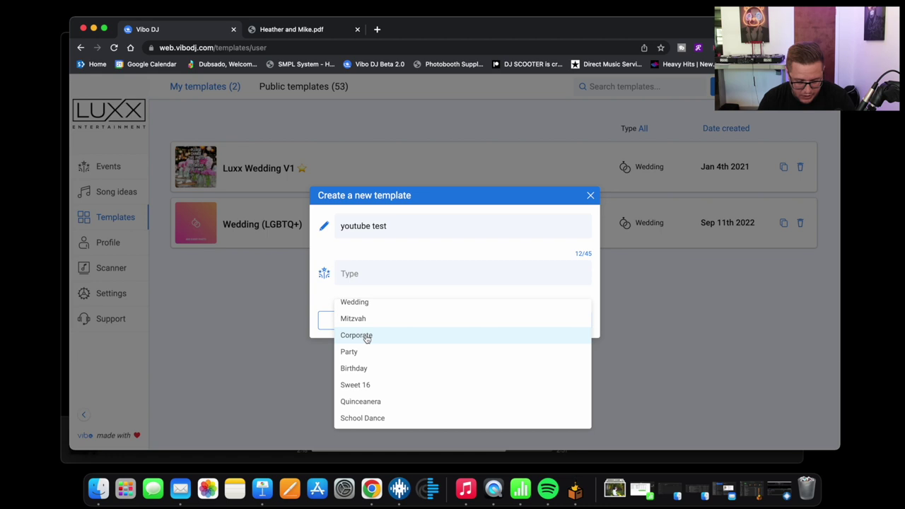
{"action": "scroll", "coordinate": [365, 339], "scroll_direction": "up", "scroll_amount": 1}
{"action": "scroll", "coordinate": [368, 339], "scroll_direction": "down", "scroll_amount": 1}
{"action": "scroll", "coordinate": [363, 308], "scroll_direction": "up", "scroll_amount": 1}
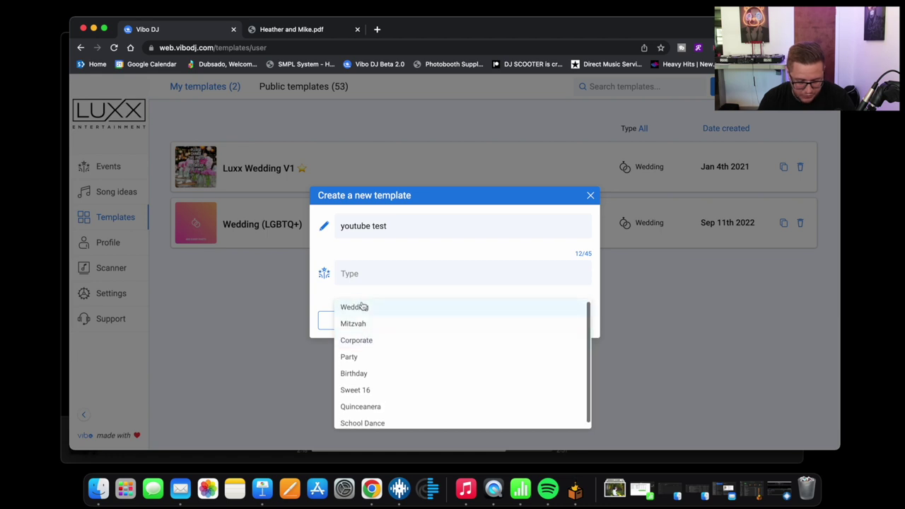
{"action": "left_click", "coordinate": [361, 309]}
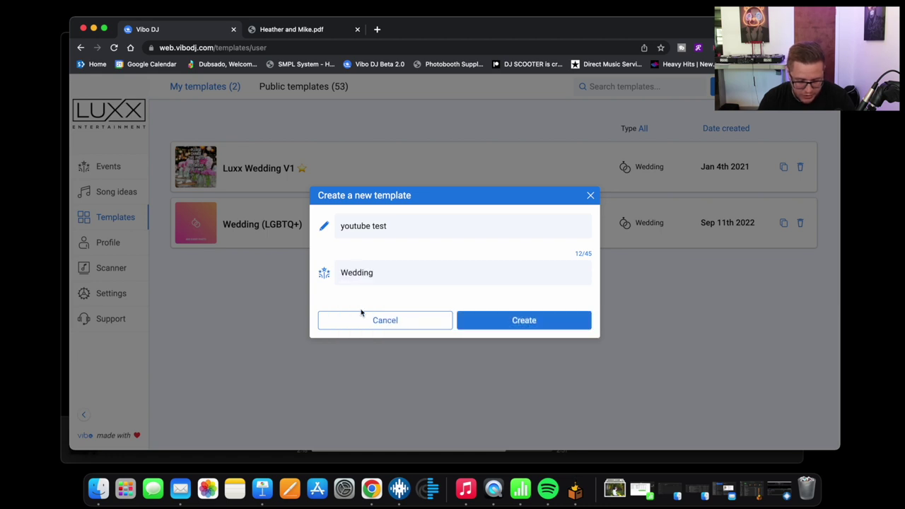
{"action": "left_click", "coordinate": [506, 323]}
Review the new template's event details and host and guest permissions, then view its Timeline & Music page
{"action": "scroll", "coordinate": [415, 297], "scroll_direction": "down", "scroll_amount": 3}
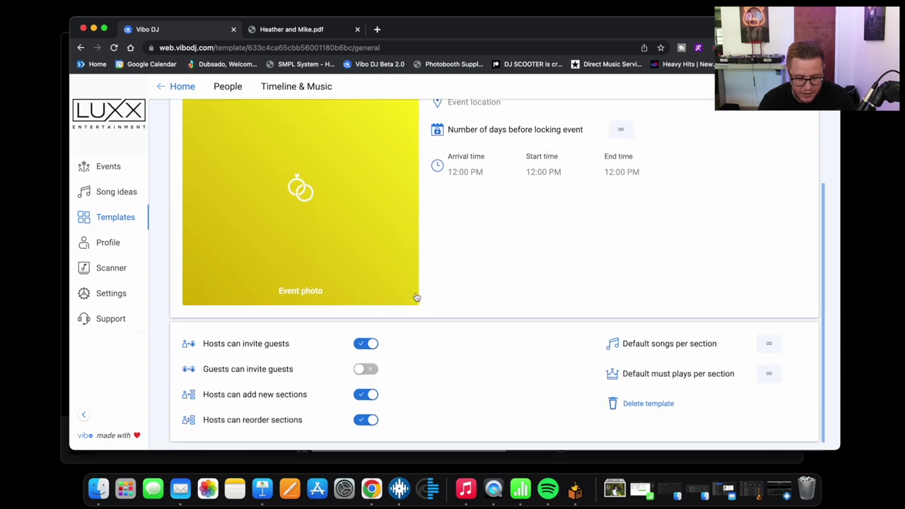
{"action": "scroll", "coordinate": [416, 297], "scroll_direction": "up", "scroll_amount": 3}
{"action": "scroll", "coordinate": [498, 276], "scroll_direction": "down", "scroll_amount": 3}
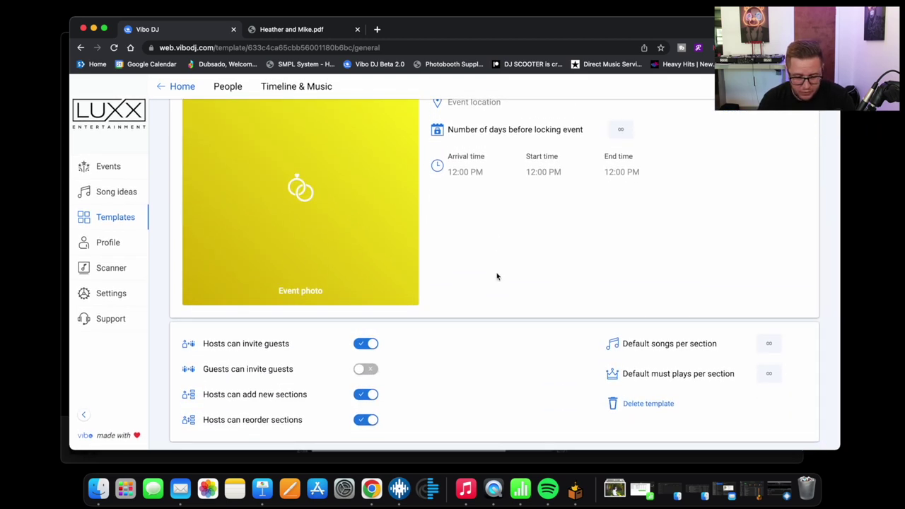
{"action": "scroll", "coordinate": [497, 277], "scroll_direction": "up", "scroll_amount": 3}
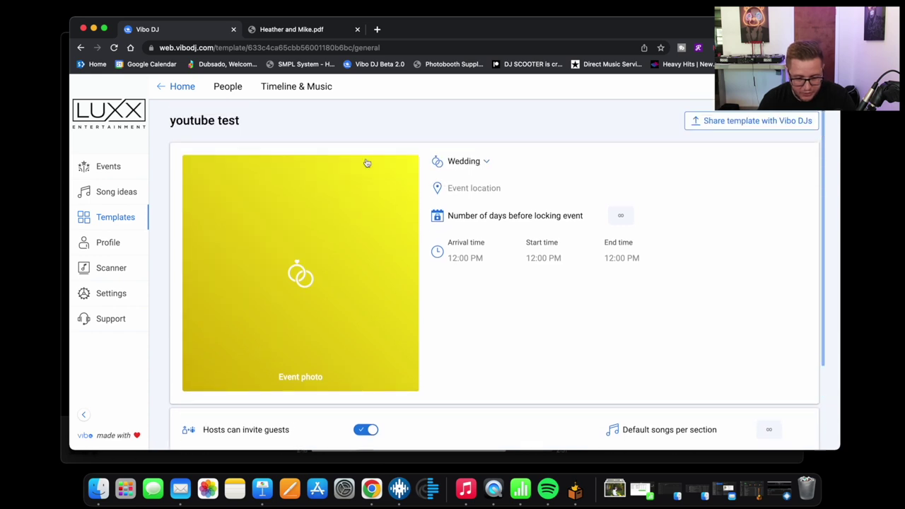
{"action": "left_click", "coordinate": [291, 89]}
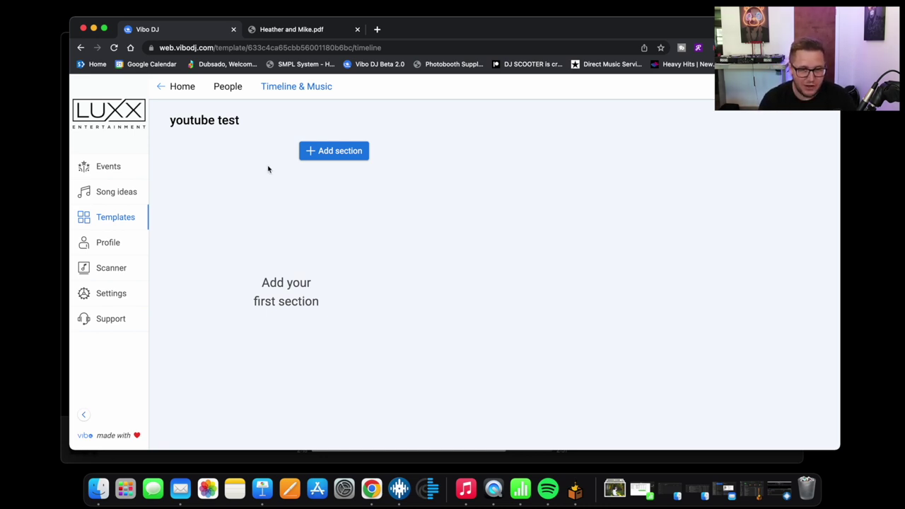
View the account's profile info, the music scanner download page and the general and account settings
{"action": "left_click", "coordinate": [105, 249]}
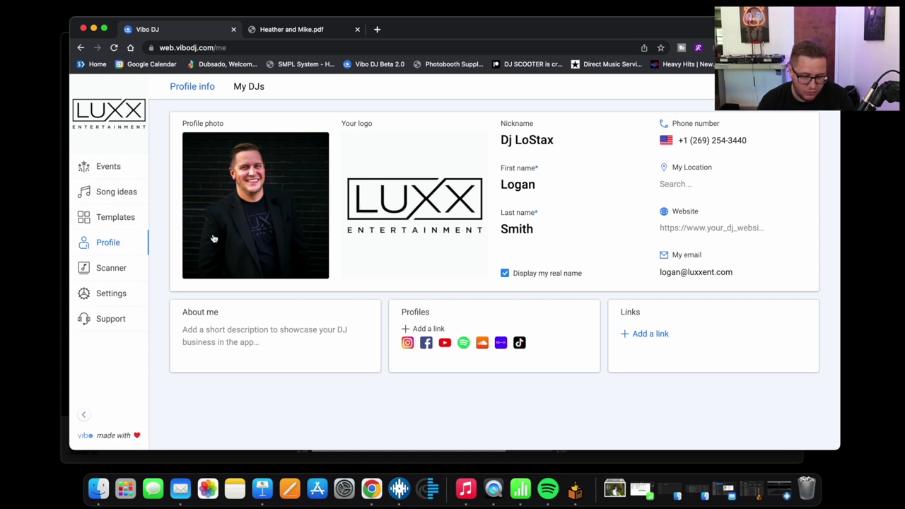
{"action": "left_click", "coordinate": [111, 270]}
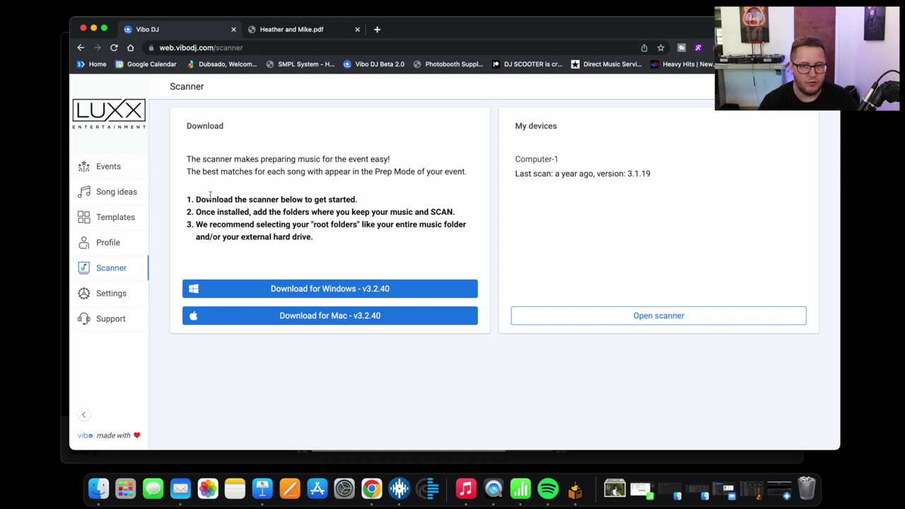
{"action": "left_click", "coordinate": [113, 294]}
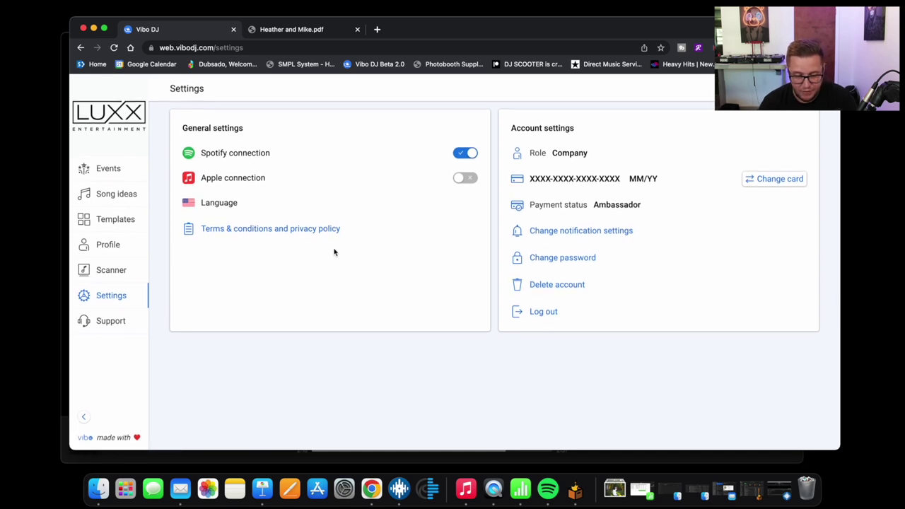
Examine the Support page's question form, contact options and useful links, and return to the list of upcoming events
{"action": "left_click", "coordinate": [111, 319]}
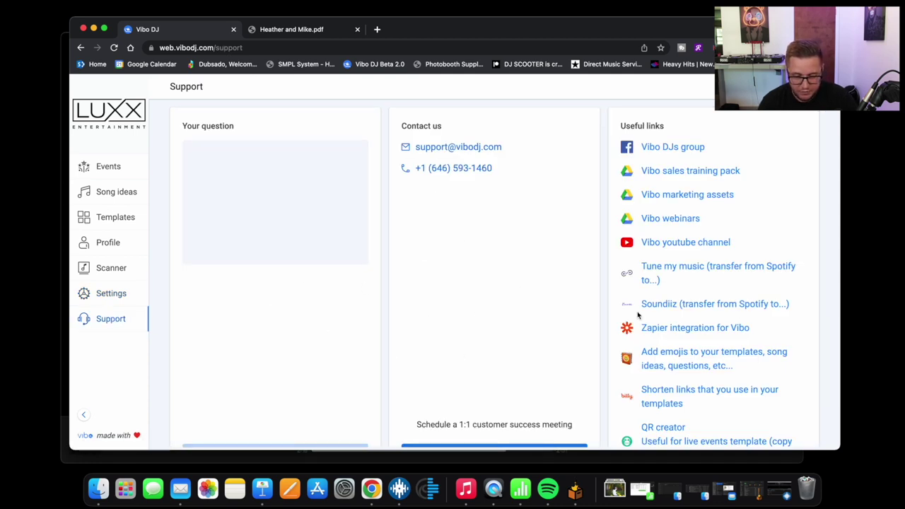
{"action": "scroll", "coordinate": [692, 234], "scroll_direction": "down", "scroll_amount": 1}
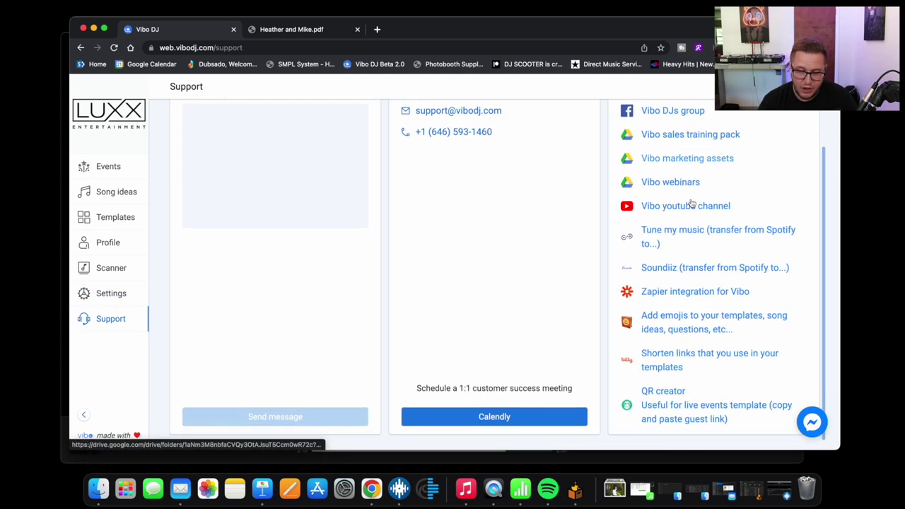
{"action": "scroll", "coordinate": [691, 204], "scroll_direction": "up", "scroll_amount": 2}
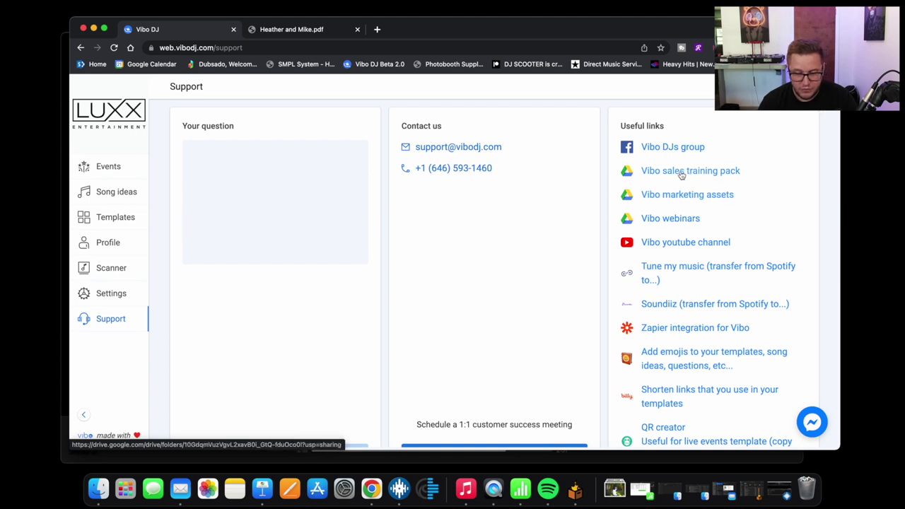
{"action": "scroll", "coordinate": [682, 176], "scroll_direction": "down", "scroll_amount": 2}
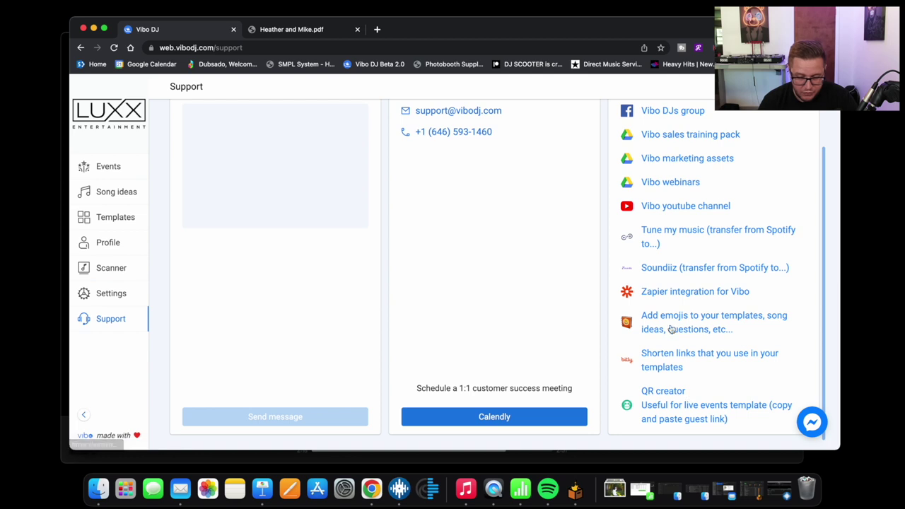
{"action": "scroll", "coordinate": [672, 298], "scroll_direction": "up", "scroll_amount": 2}
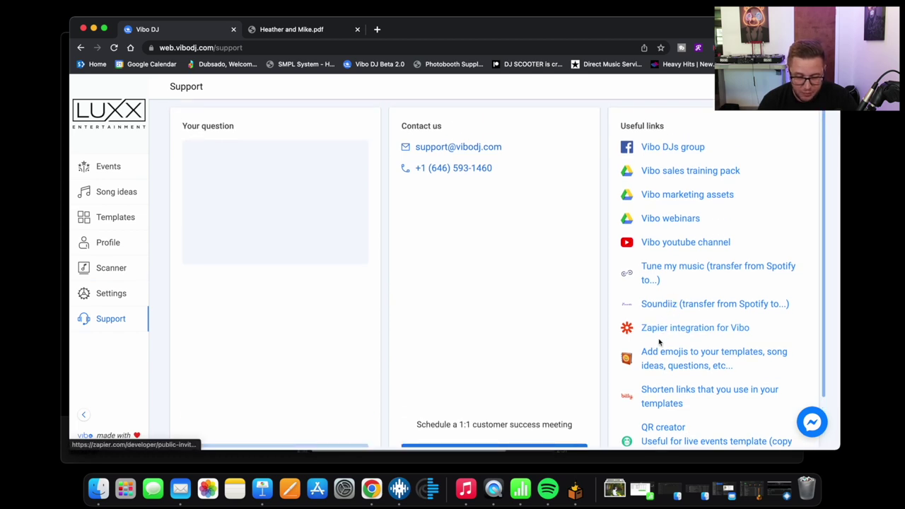
{"action": "scroll", "coordinate": [668, 336], "scroll_direction": "down", "scroll_amount": 2}
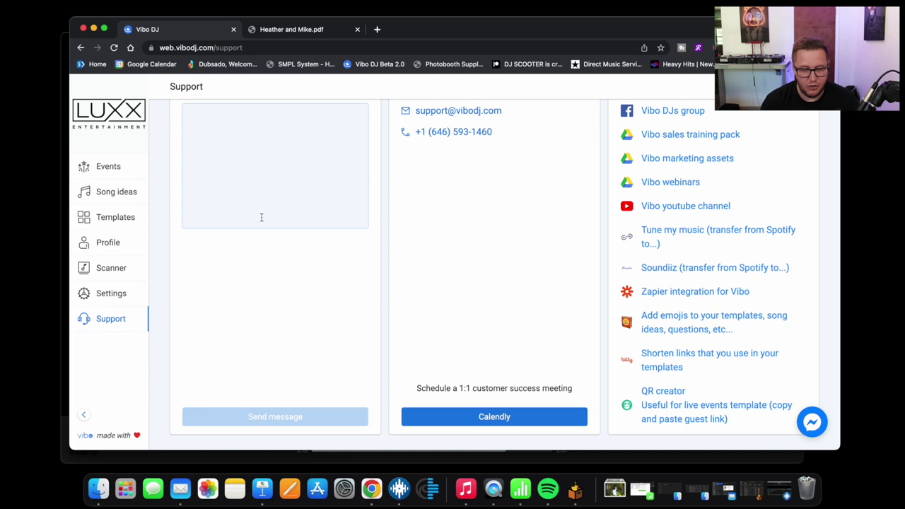
{"action": "scroll", "coordinate": [218, 212], "scroll_direction": "up", "scroll_amount": 2}
{"action": "scroll", "coordinate": [187, 220], "scroll_direction": "down", "scroll_amount": 2}
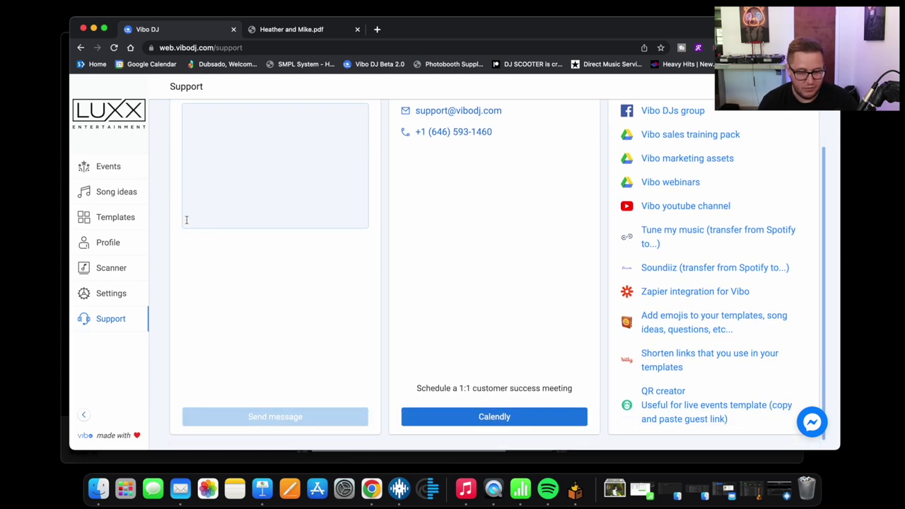
{"action": "scroll", "coordinate": [169, 294], "scroll_direction": "up", "scroll_amount": 2}
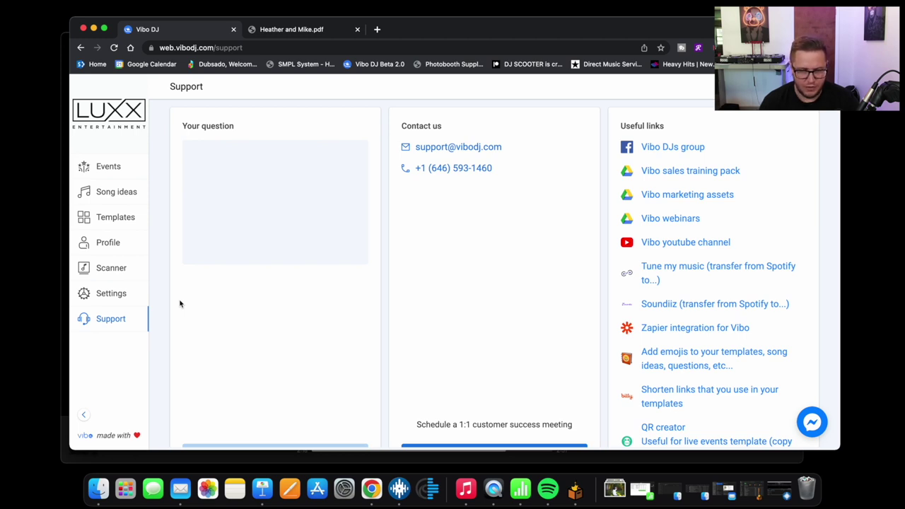
{"action": "scroll", "coordinate": [656, 329], "scroll_direction": "down", "scroll_amount": 1}
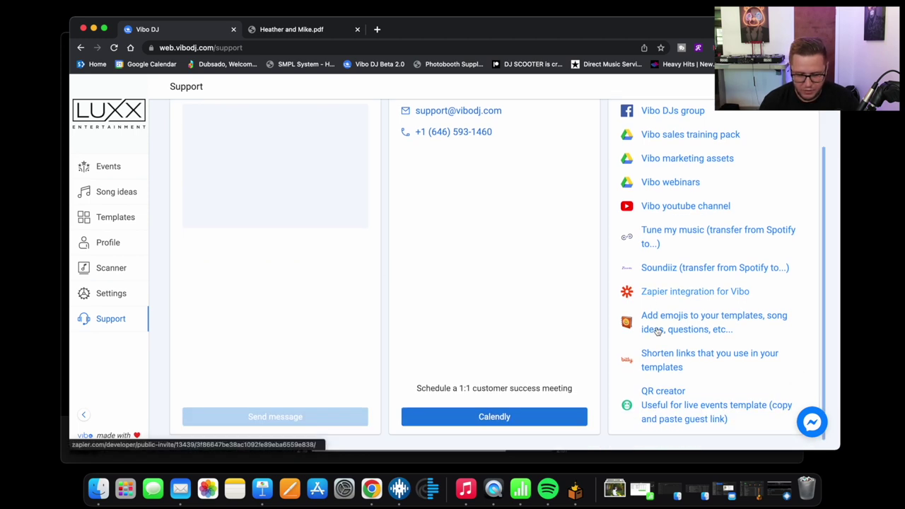
{"action": "scroll", "coordinate": [657, 331], "scroll_direction": "up", "scroll_amount": 1}
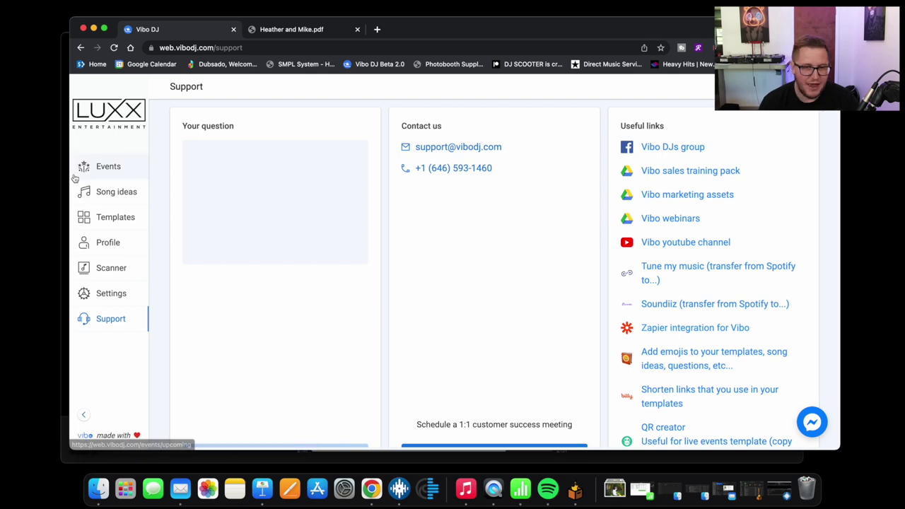
{"action": "left_click", "coordinate": [106, 166]}
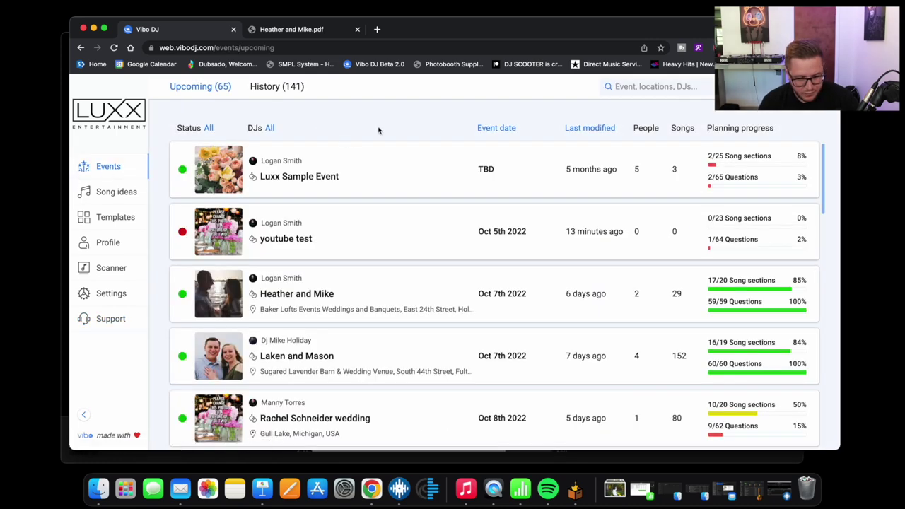